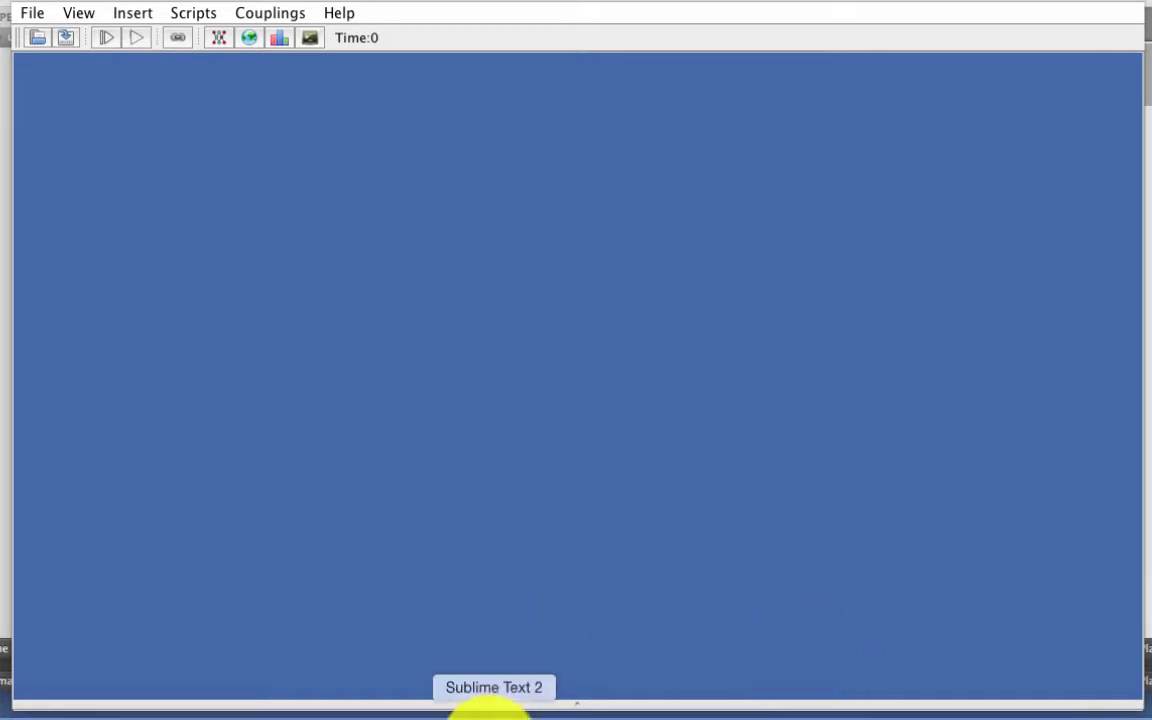
Step: Add an 'Input' and 'Target' header line above the vector pairs, aligning Target with its column
click(490, 708)
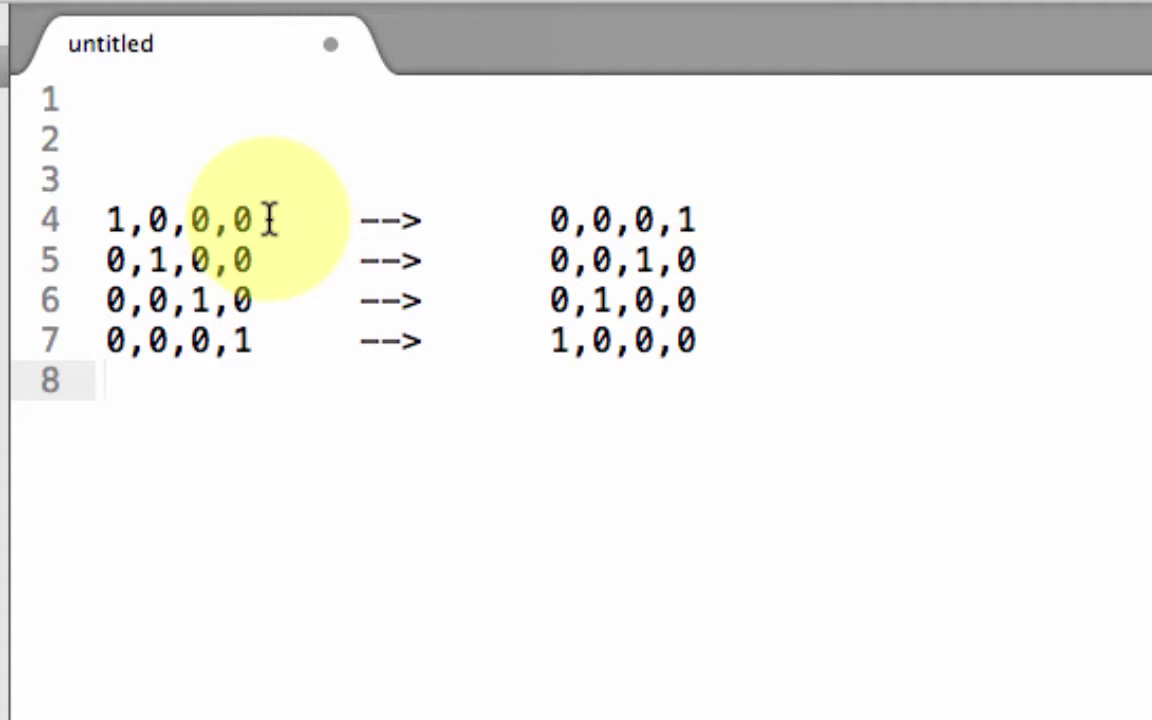
click(105, 182)
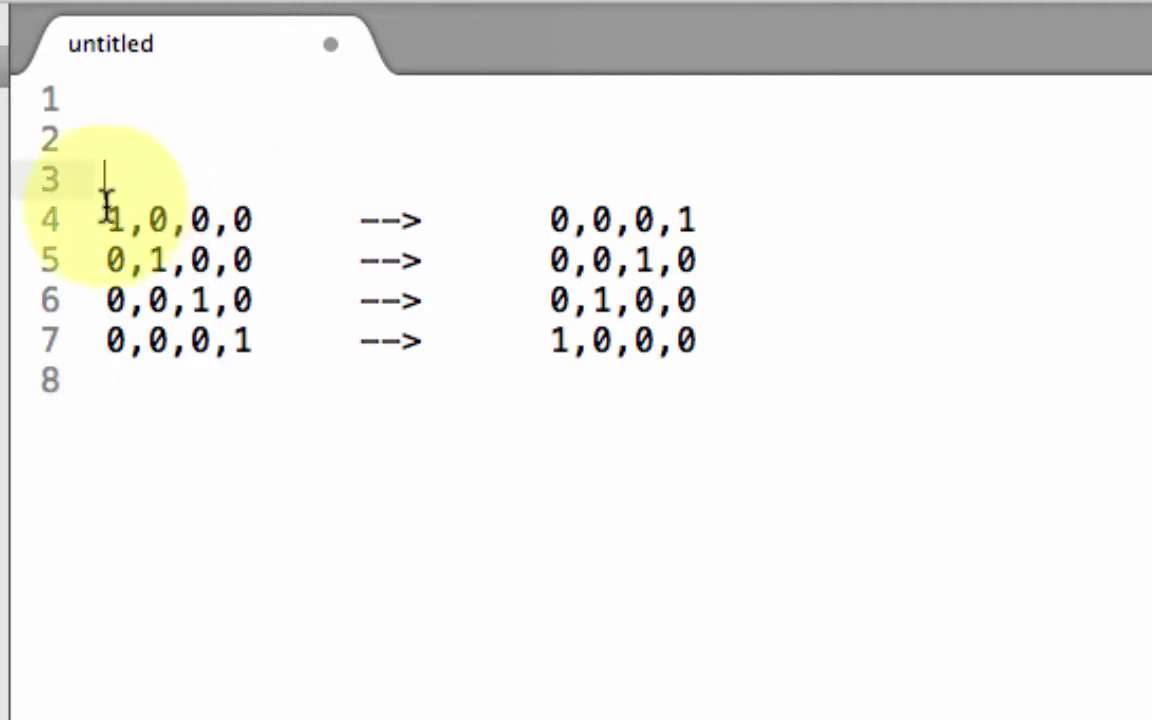
text(Input)
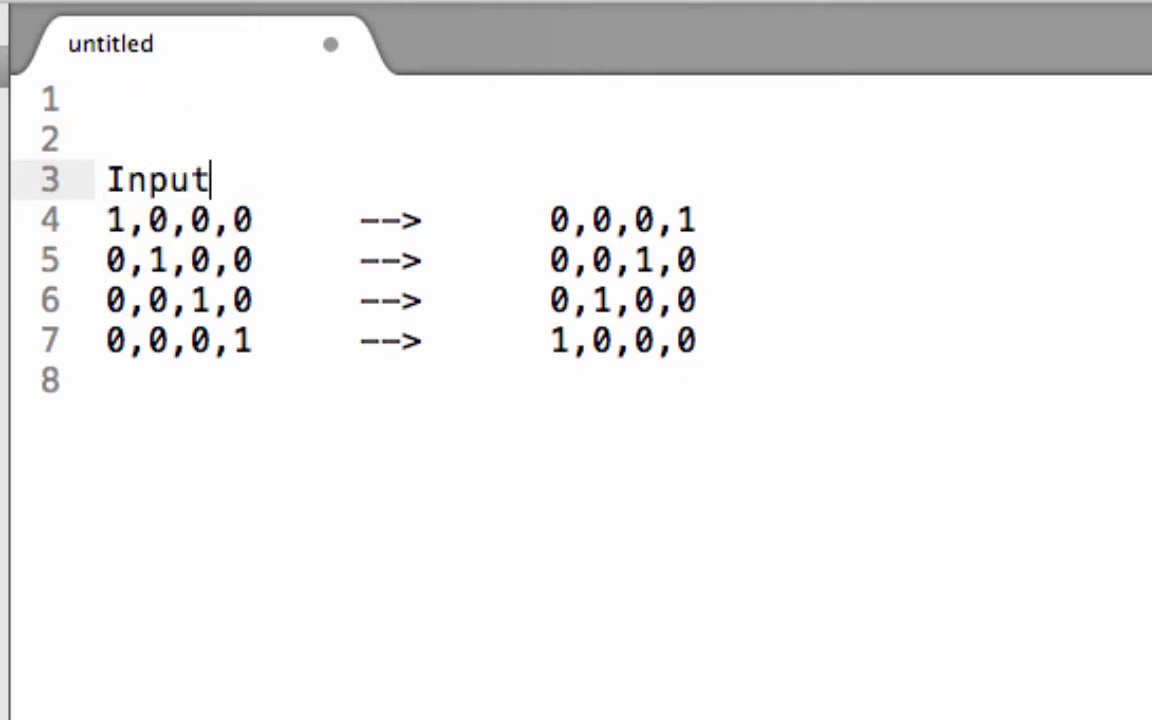
key(Tab)
key(Tab)
key(Tab)
key(Tab)
text(Target)
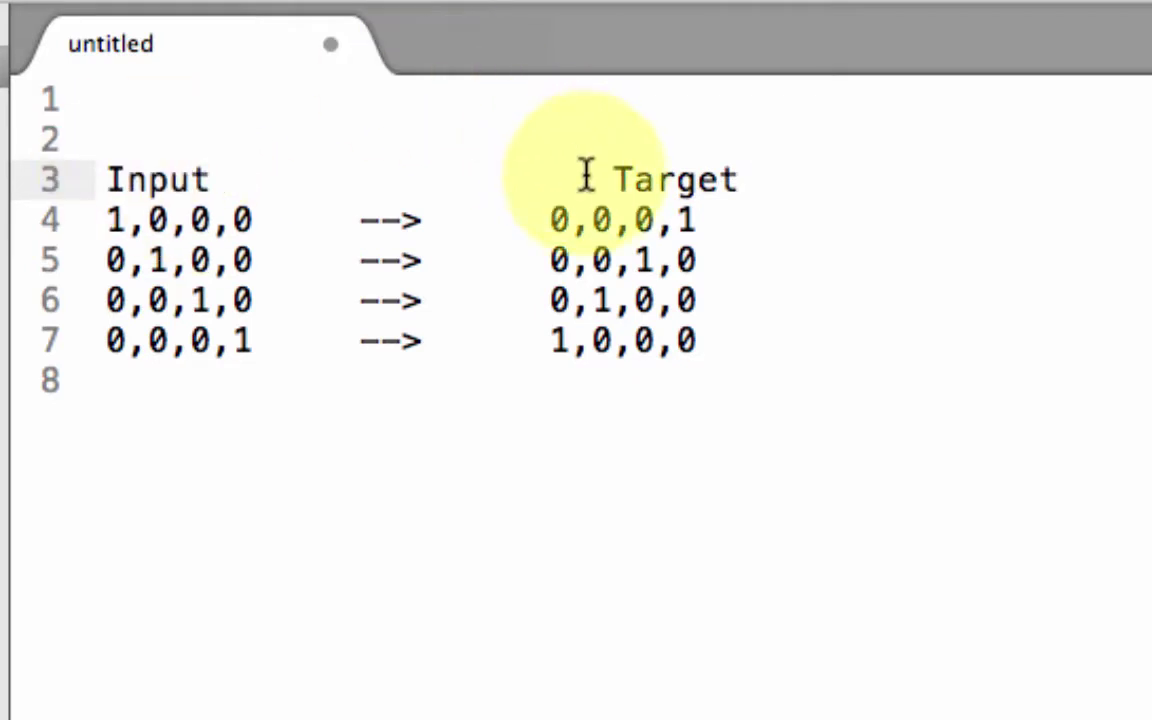
click(616, 183)
key(BackSpace)
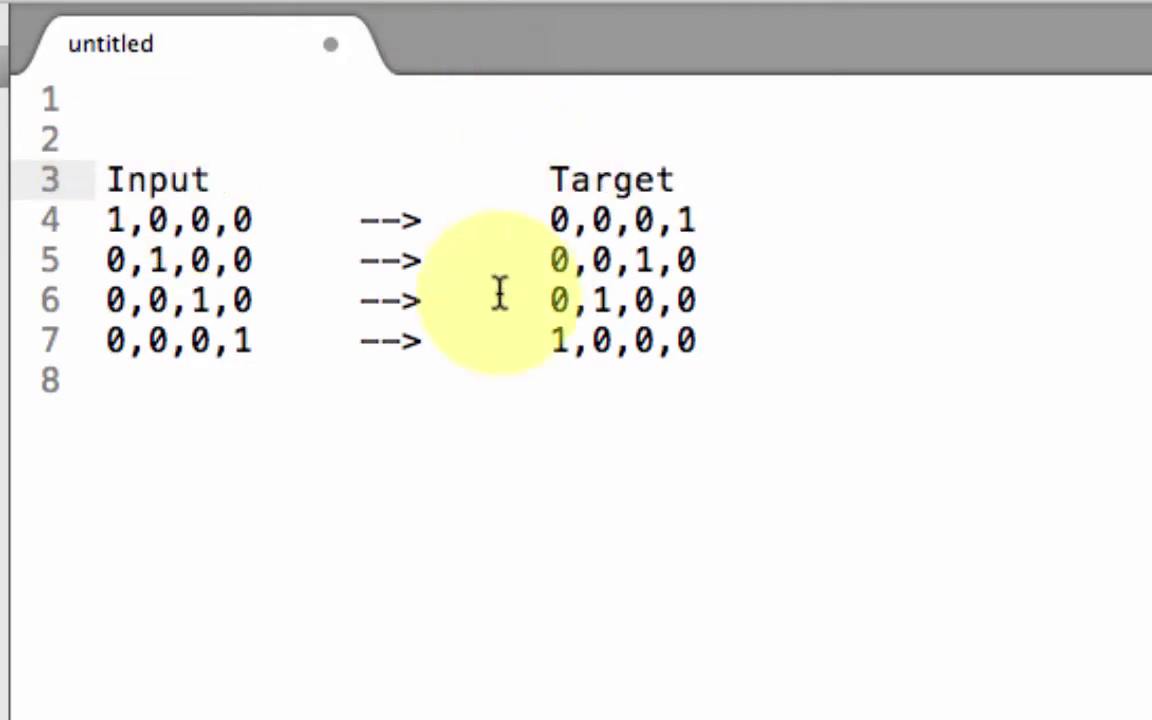
click(481, 378)
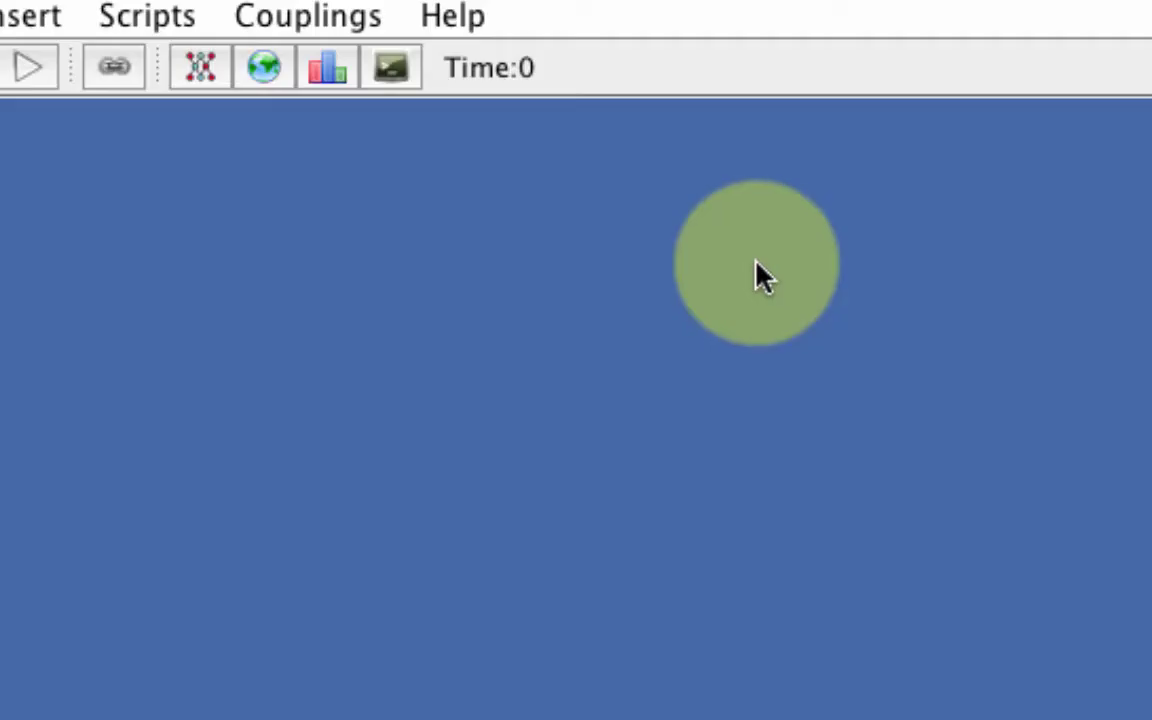
Step: Open an enlarged new network window, Network3, and start inserting a Backprop network
click(201, 68)
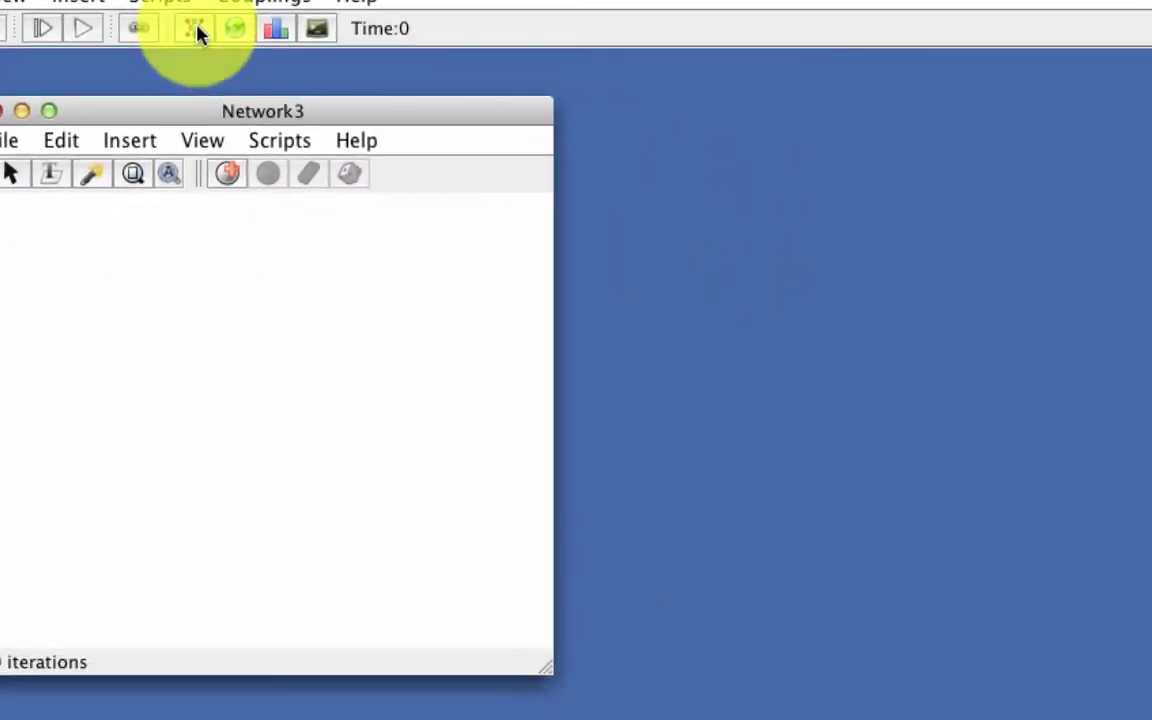
drag(475, 531, 702, 659)
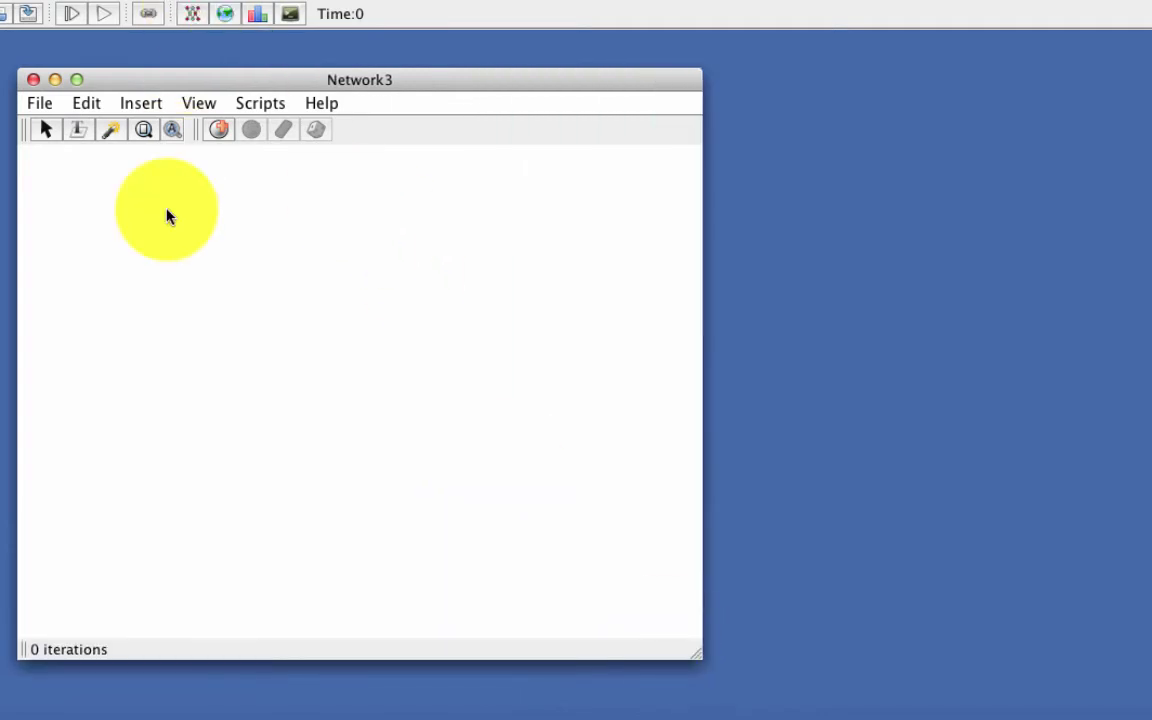
click(143, 104)
mouse_move(187, 219)
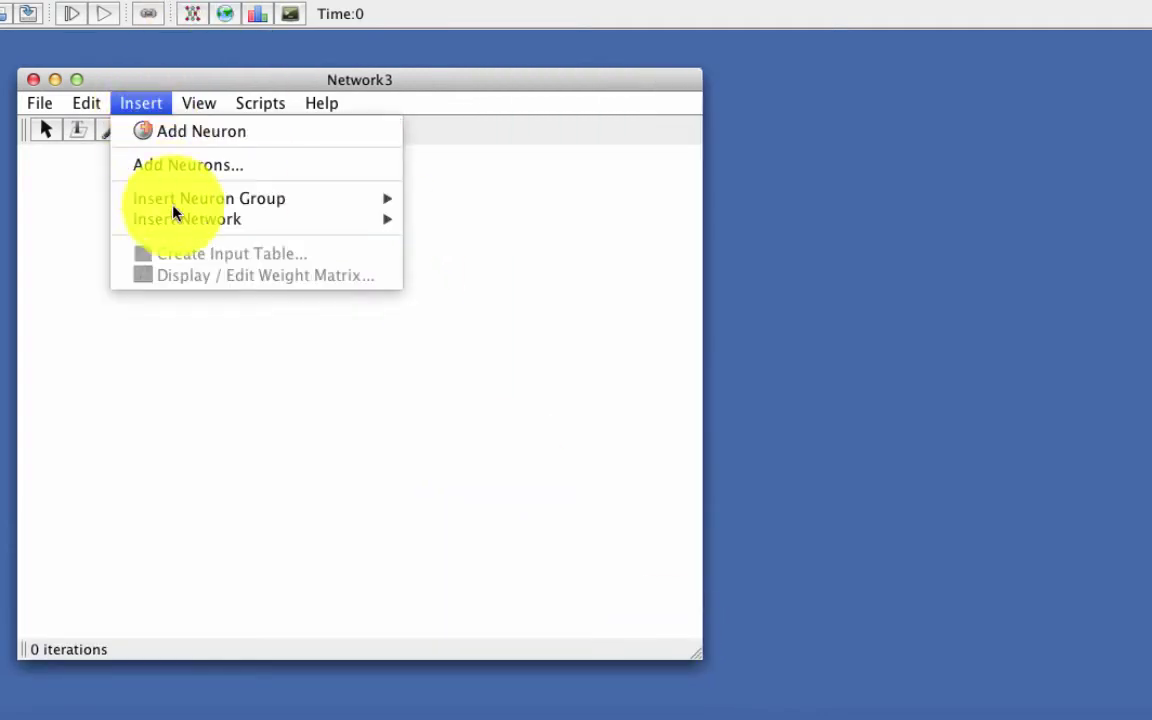
click(405, 221)
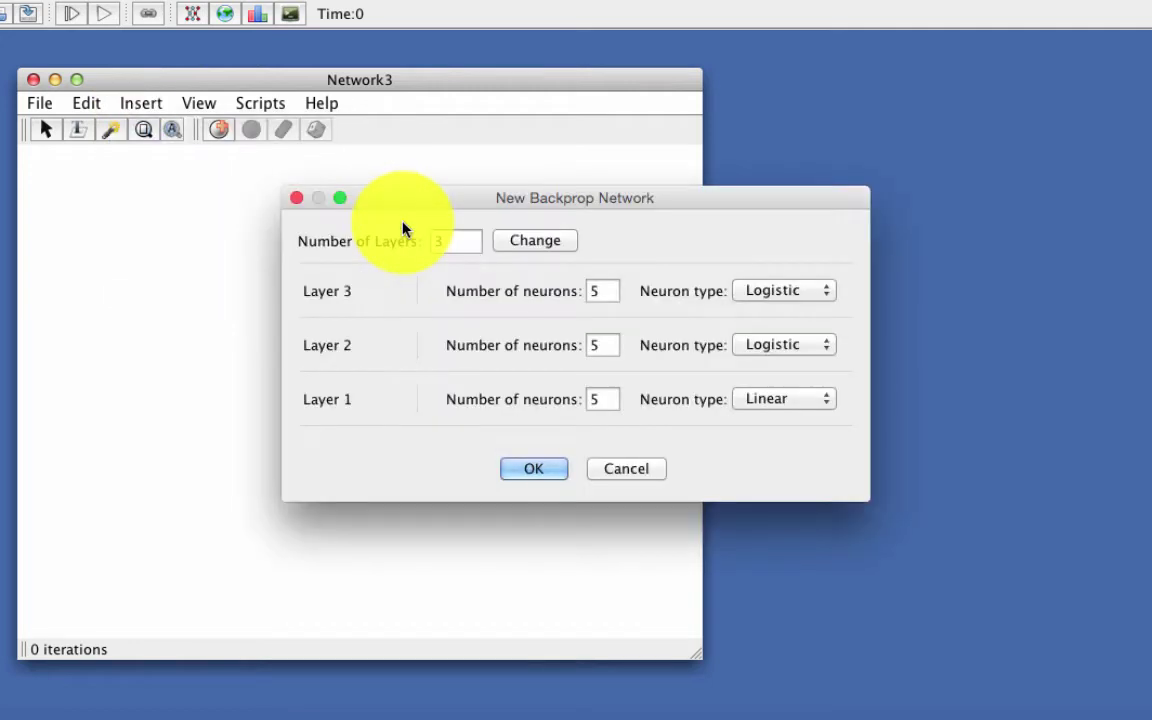
Step: Set the backprop layer count to 3 after briefly trying 5
double_click(467, 240)
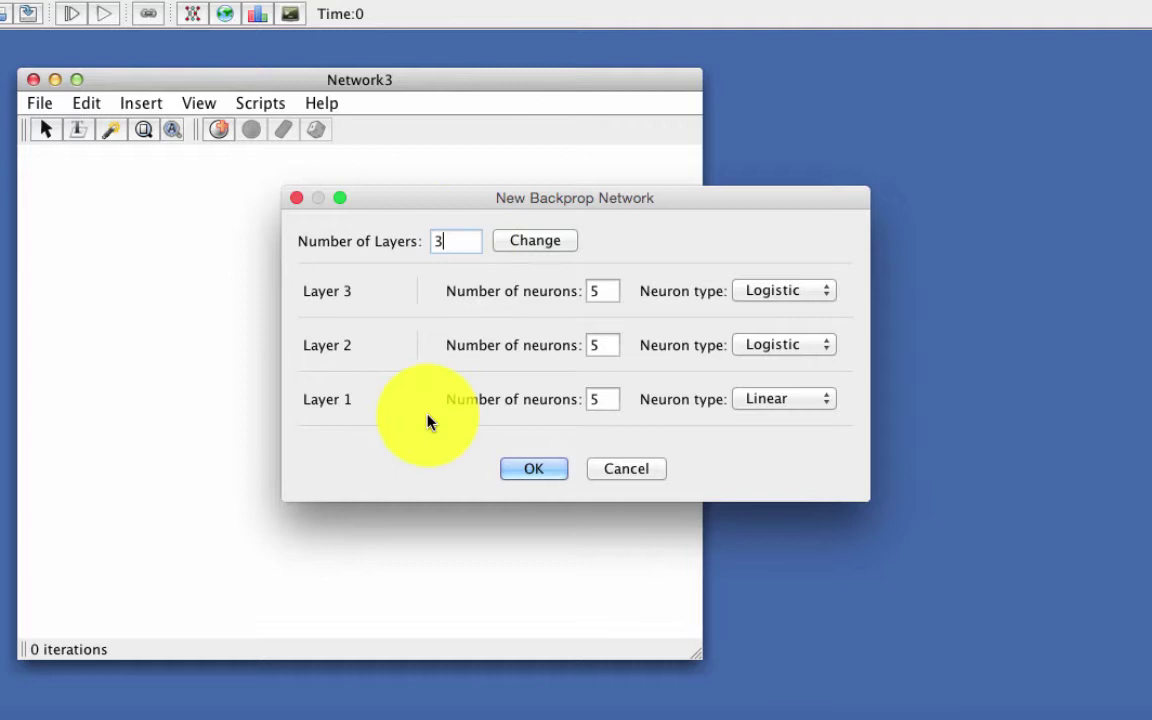
key(BackSpace)
text(5)
click(514, 240)
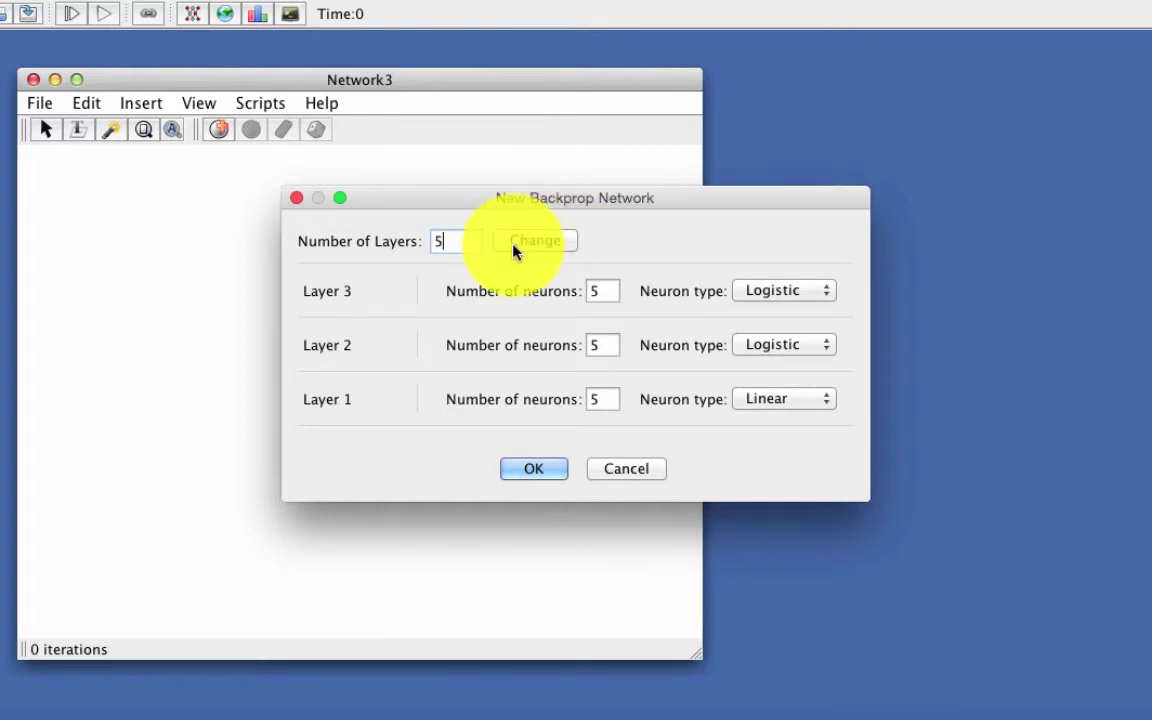
click(456, 192)
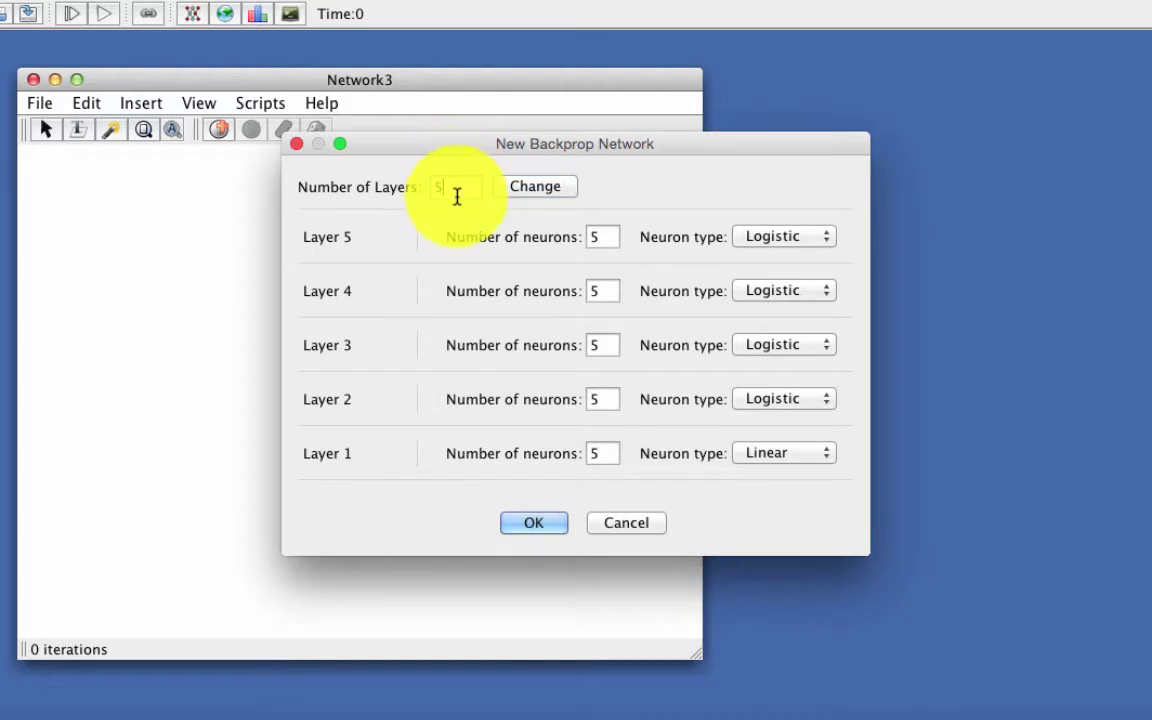
text(3)
click(535, 190)
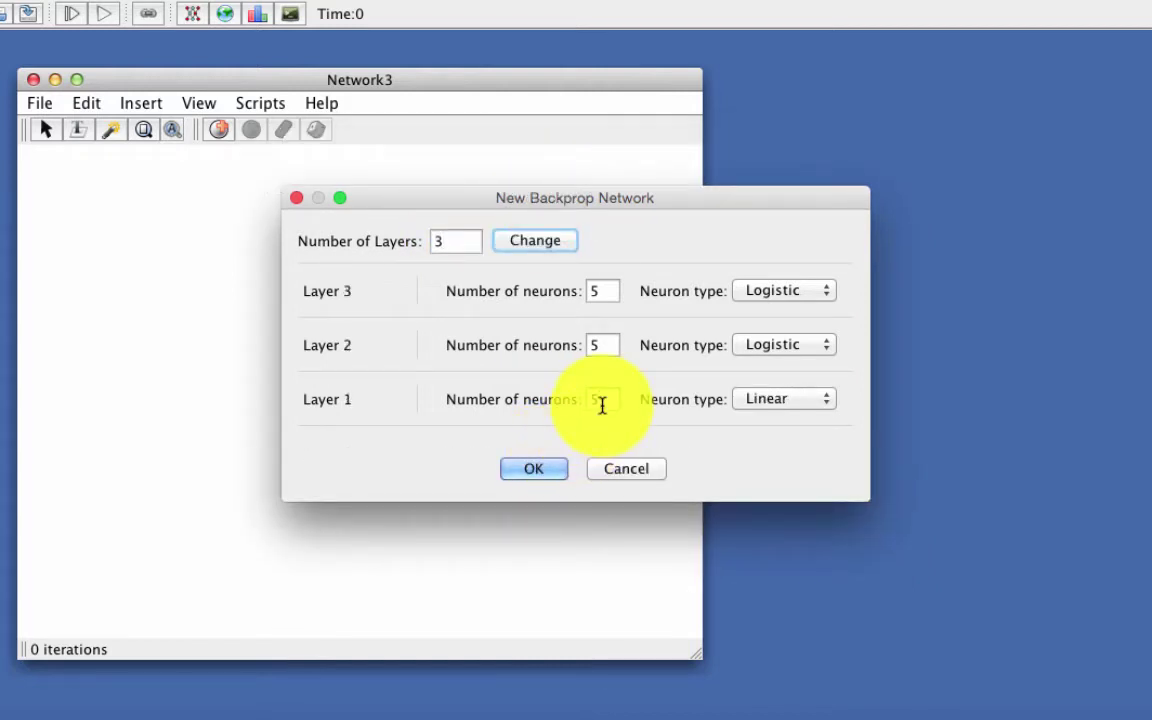
Step: Set Layers 1 and 3 to 4 neurons, keeping Layer 2 at 5 and Logistic upper layers
click(603, 399)
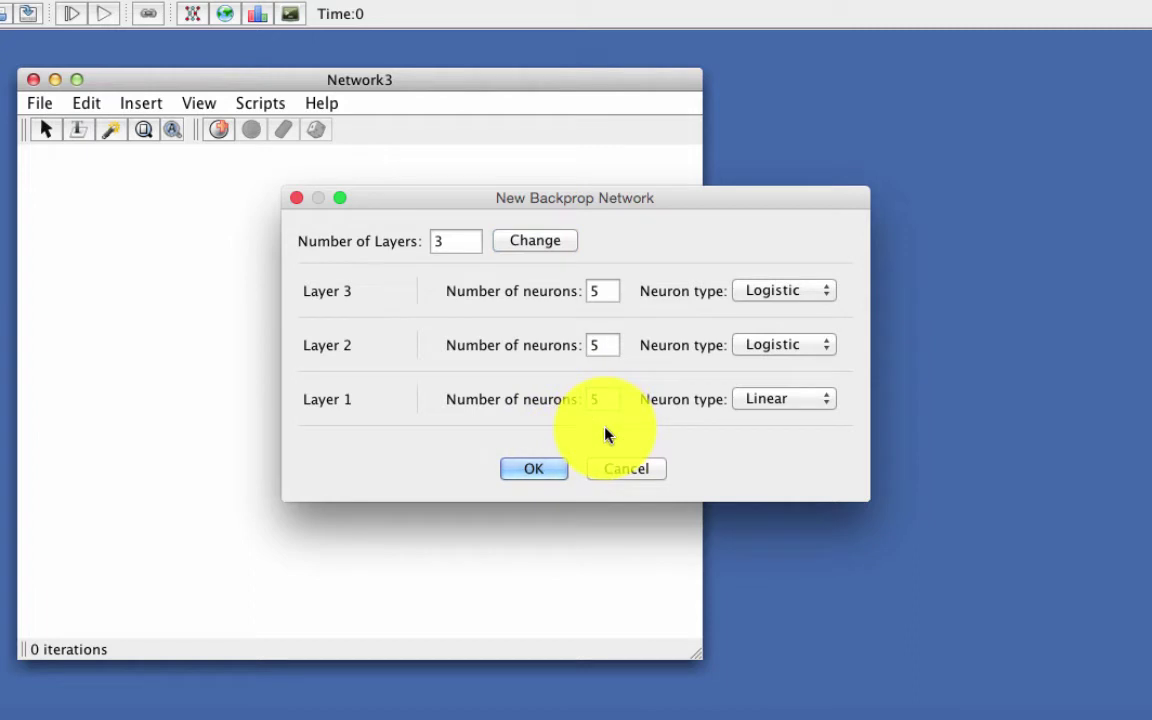
key(BackSpace)
text(4)
click(605, 291)
key(BackSpace)
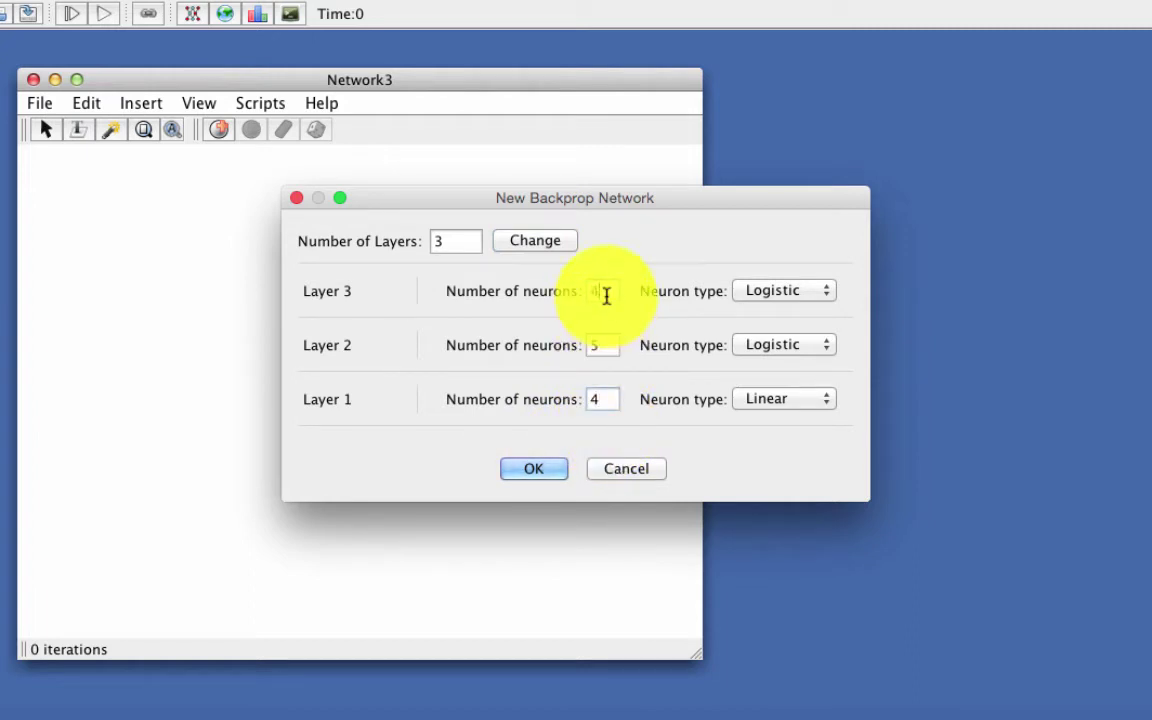
text(4)
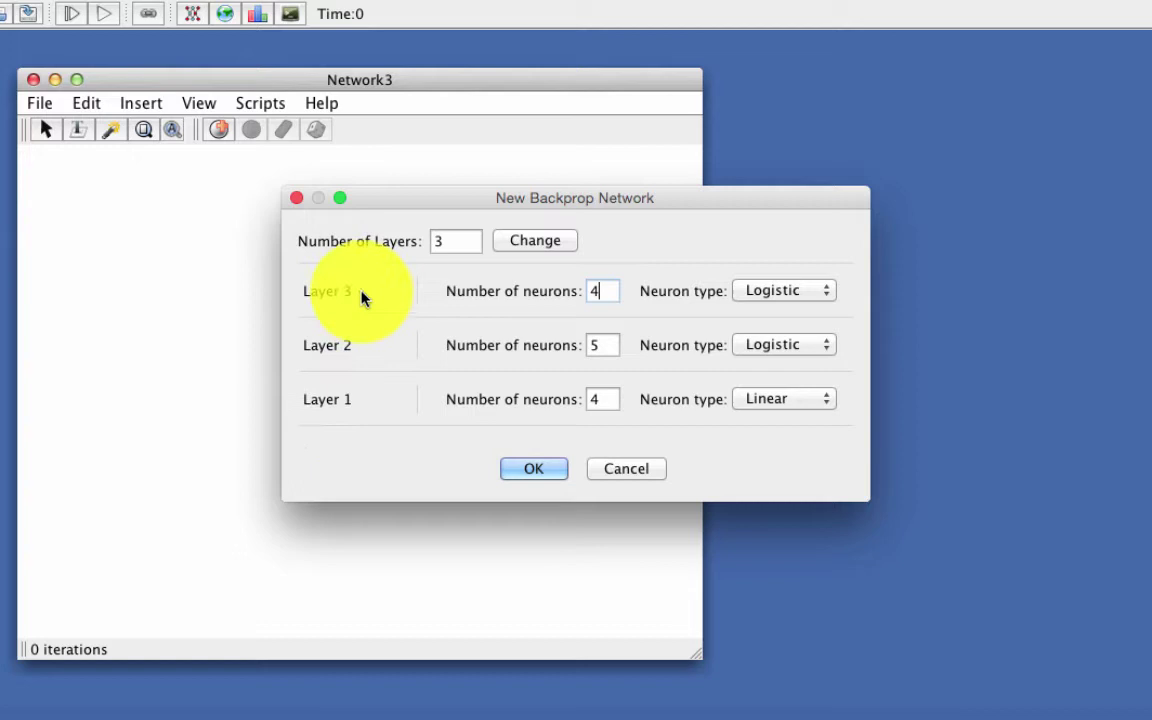
click(605, 343)
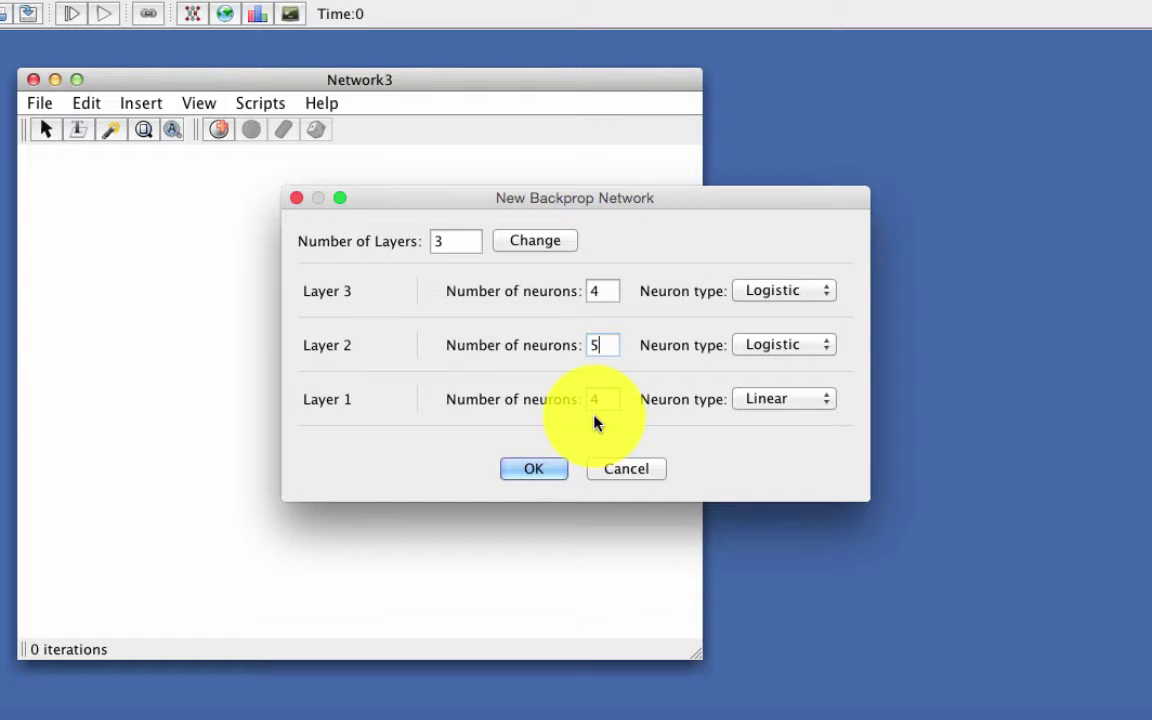
click(822, 293)
click(830, 345)
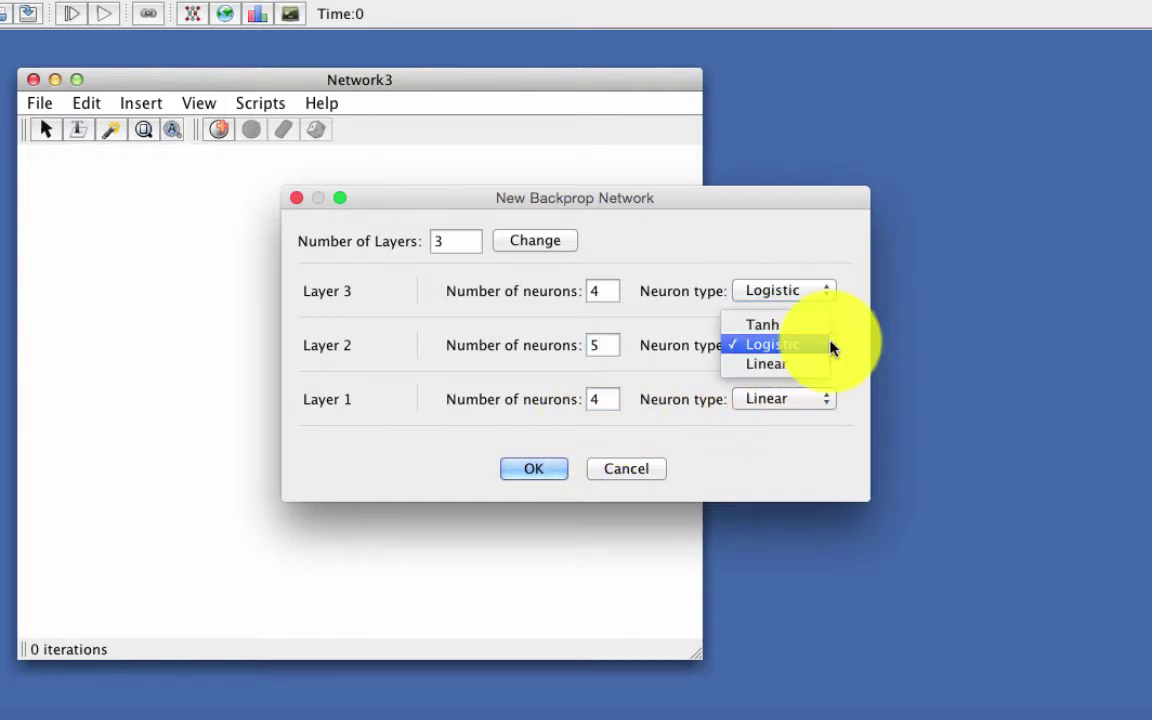
click(833, 347)
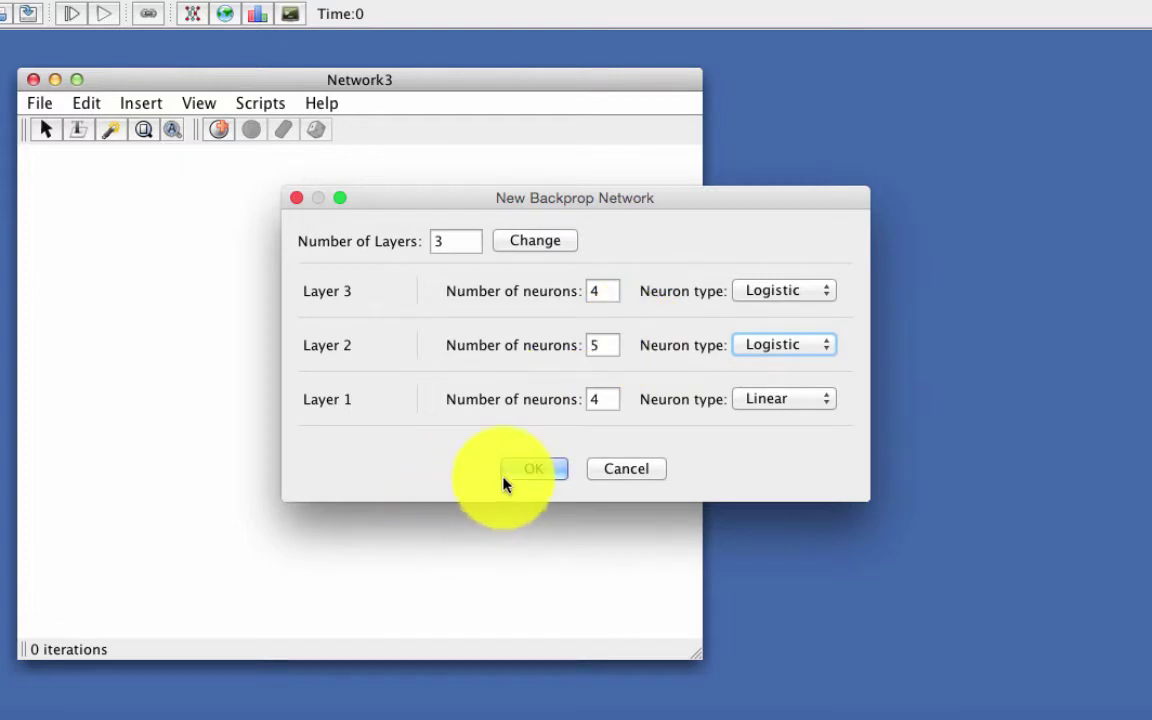
Step: Create the 4-5-4 network, move Layers 1 and 3 toward Layer 2, and enlarge Network3
click(605, 400)
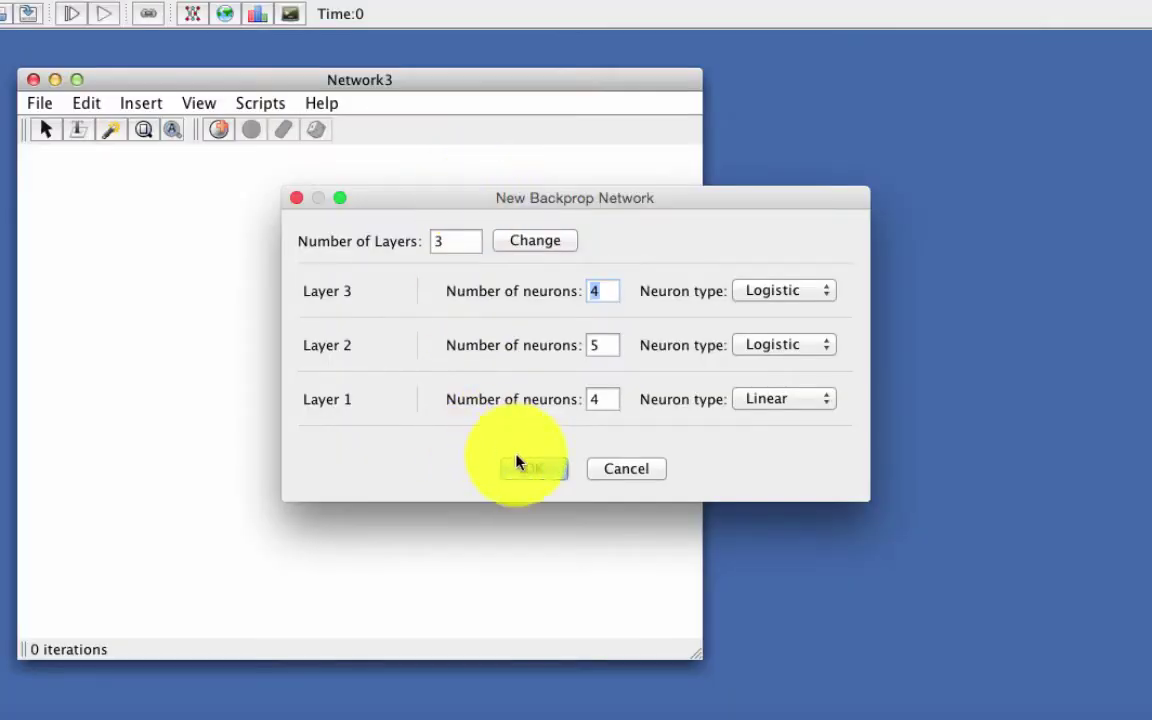
click(517, 464)
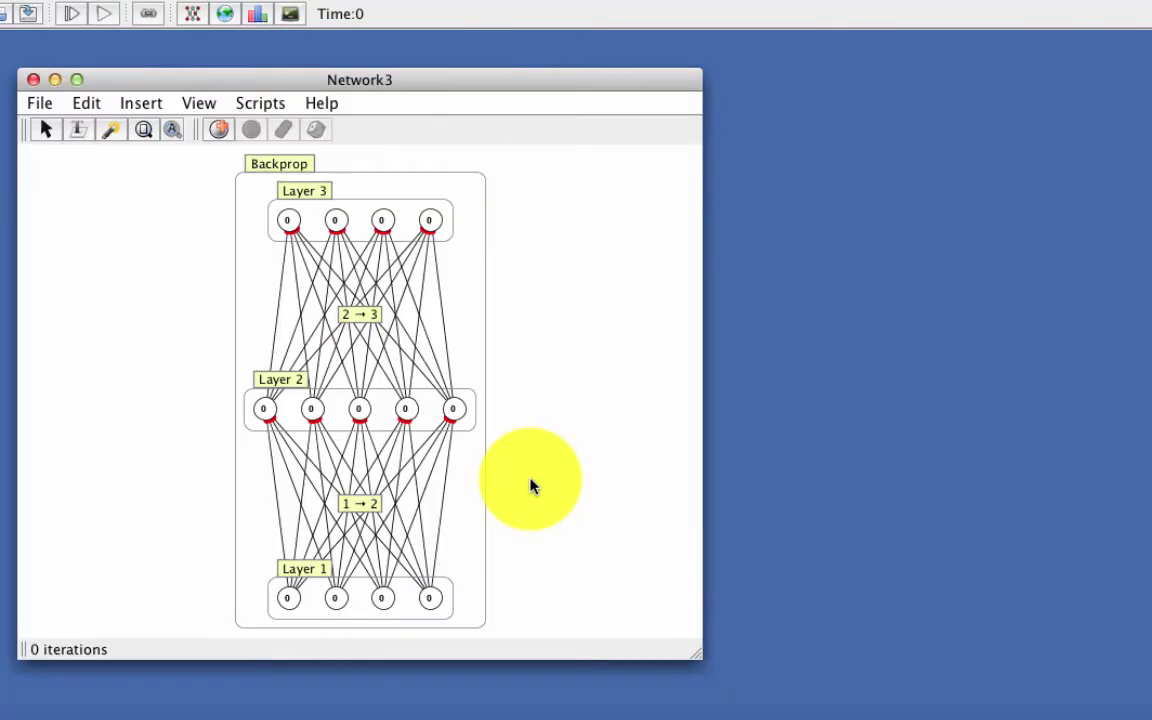
drag(296, 570, 305, 388)
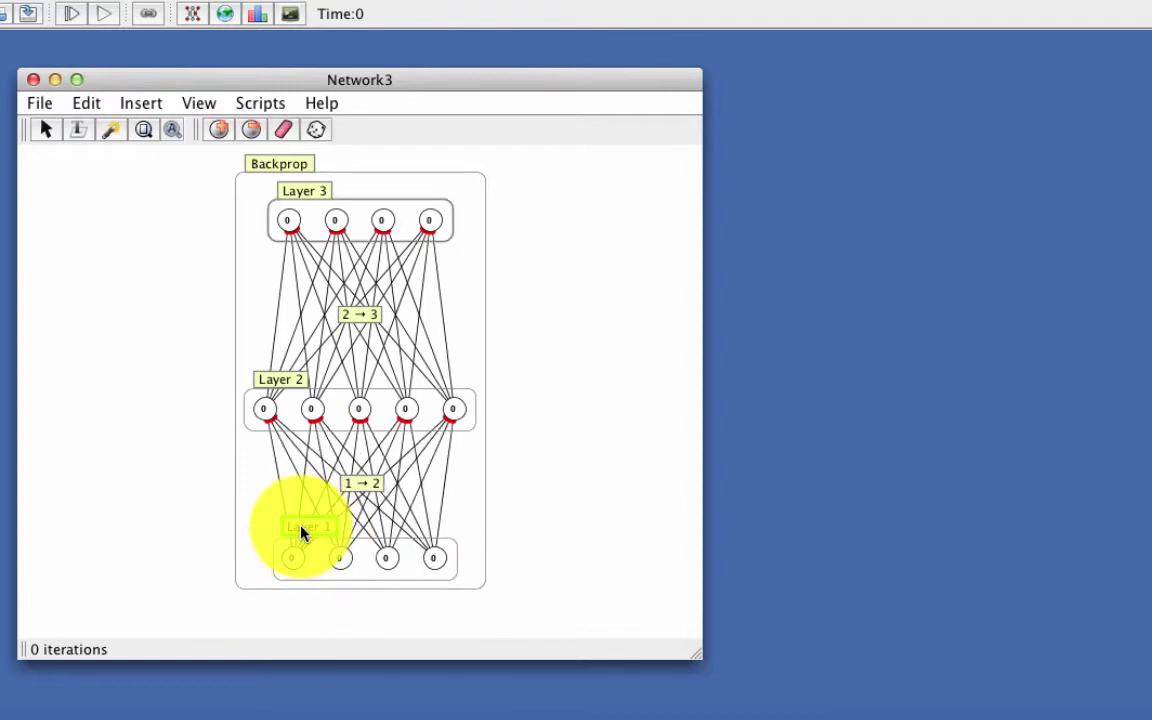
drag(290, 204, 306, 278)
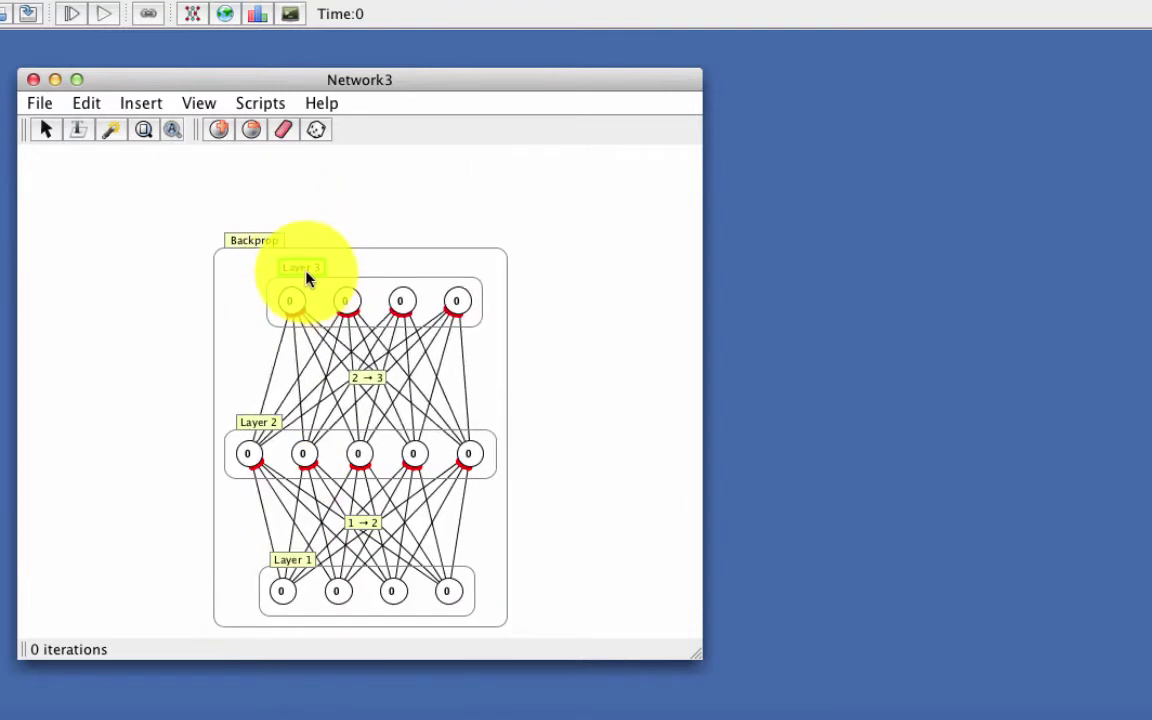
drag(697, 656, 832, 684)
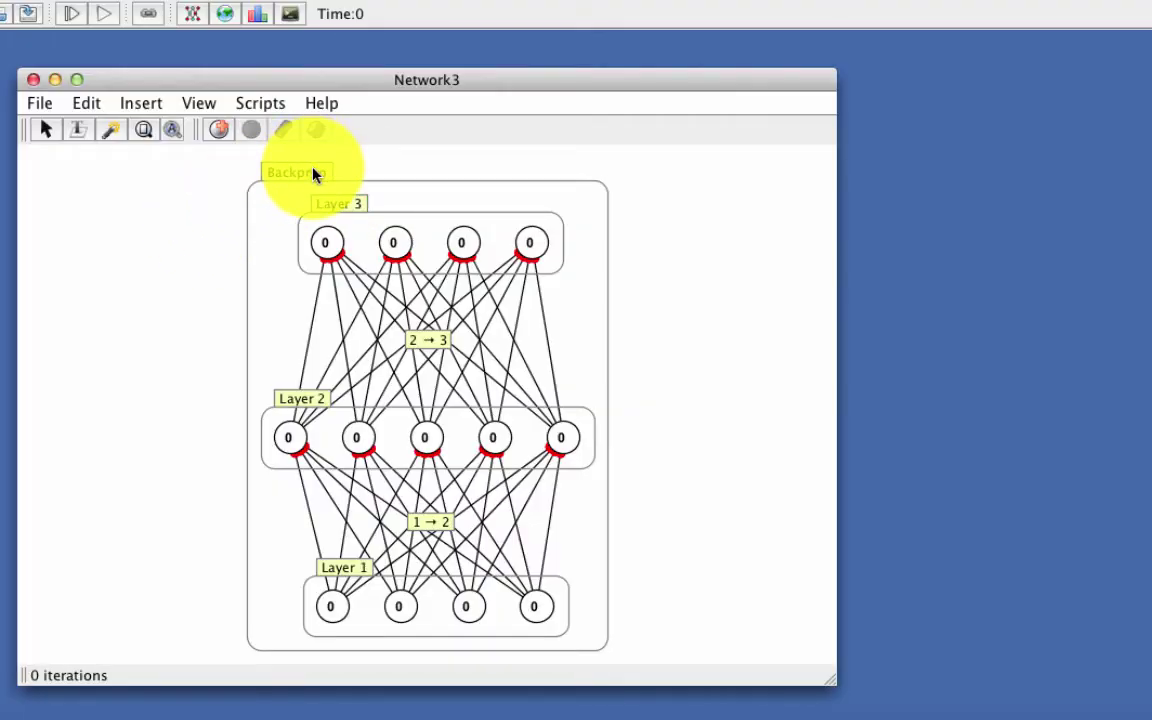
Step: Open the Backprop network's Edit Backprop Network dialog and view its input data alongside the notes
click(312, 174)
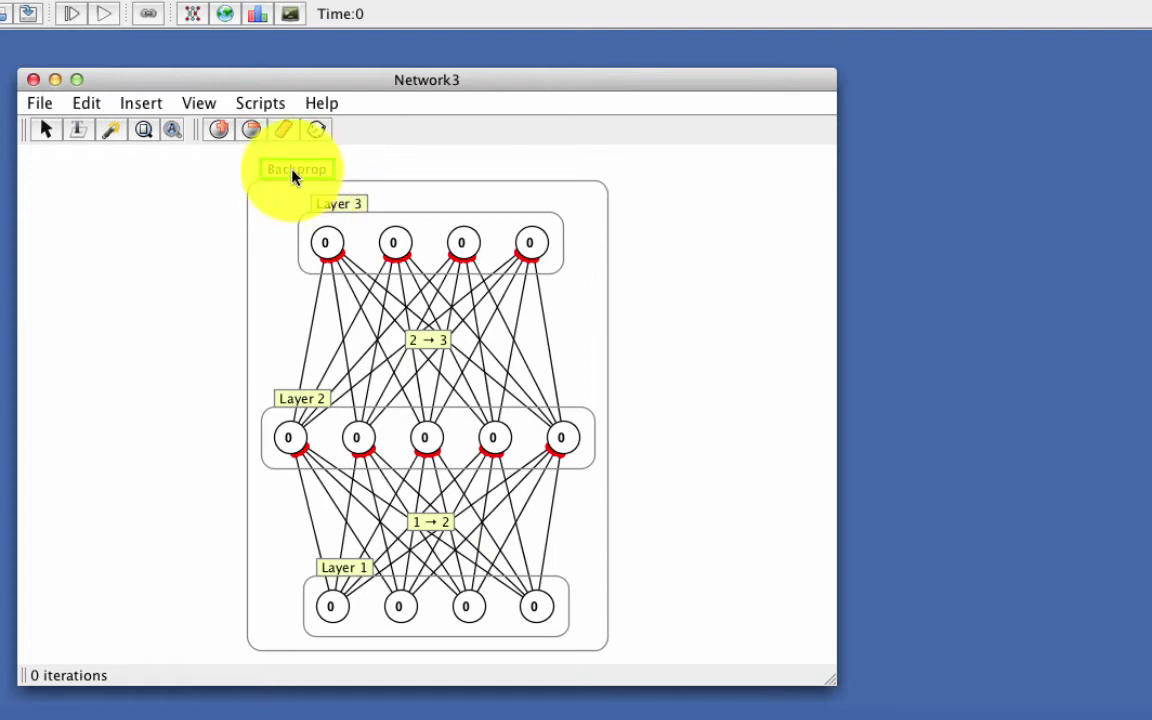
right_click(293, 176)
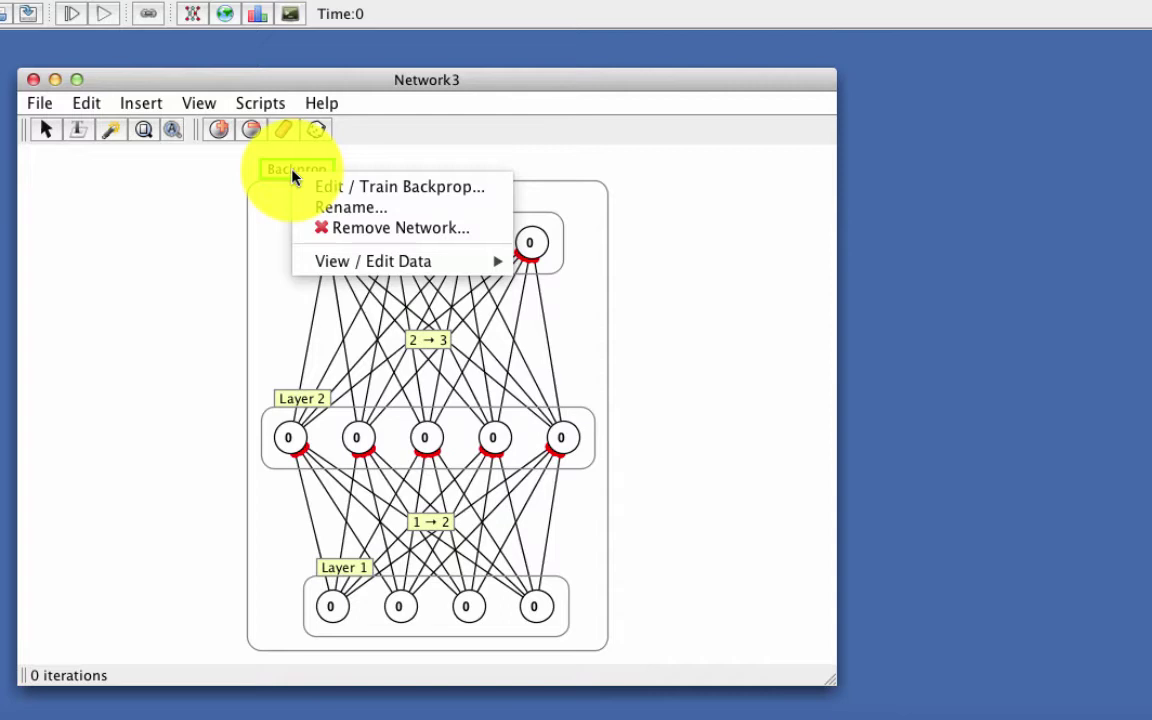
click(188, 198)
double_click(287, 176)
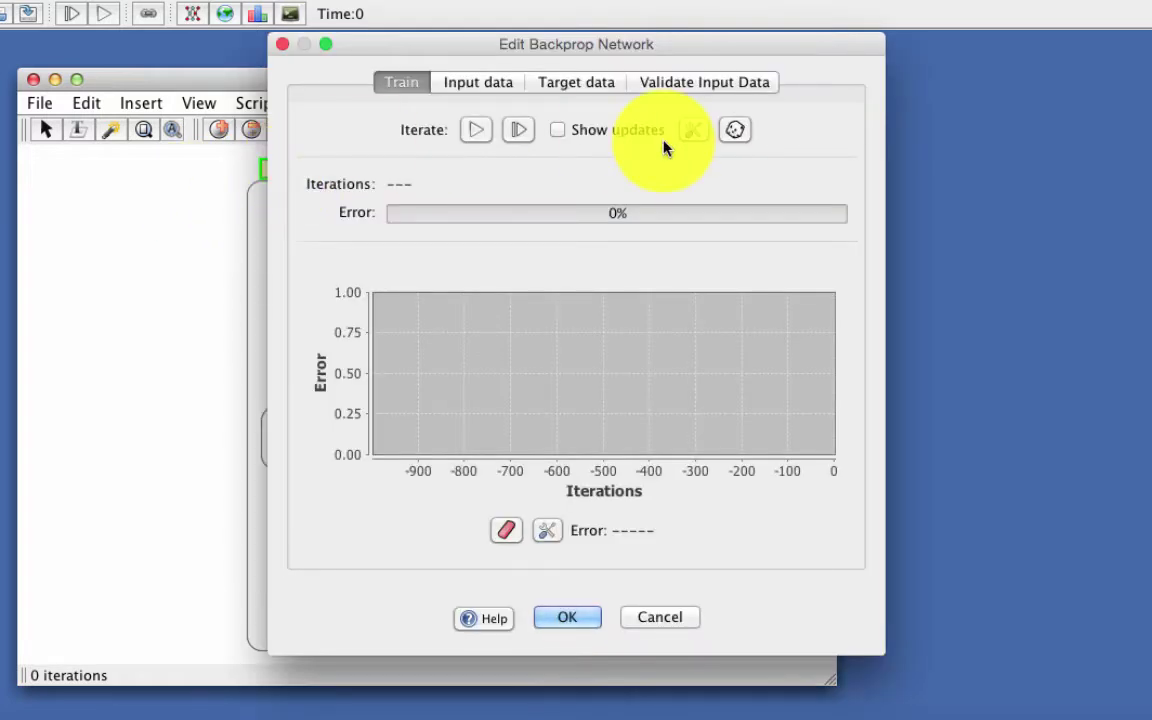
click(487, 85)
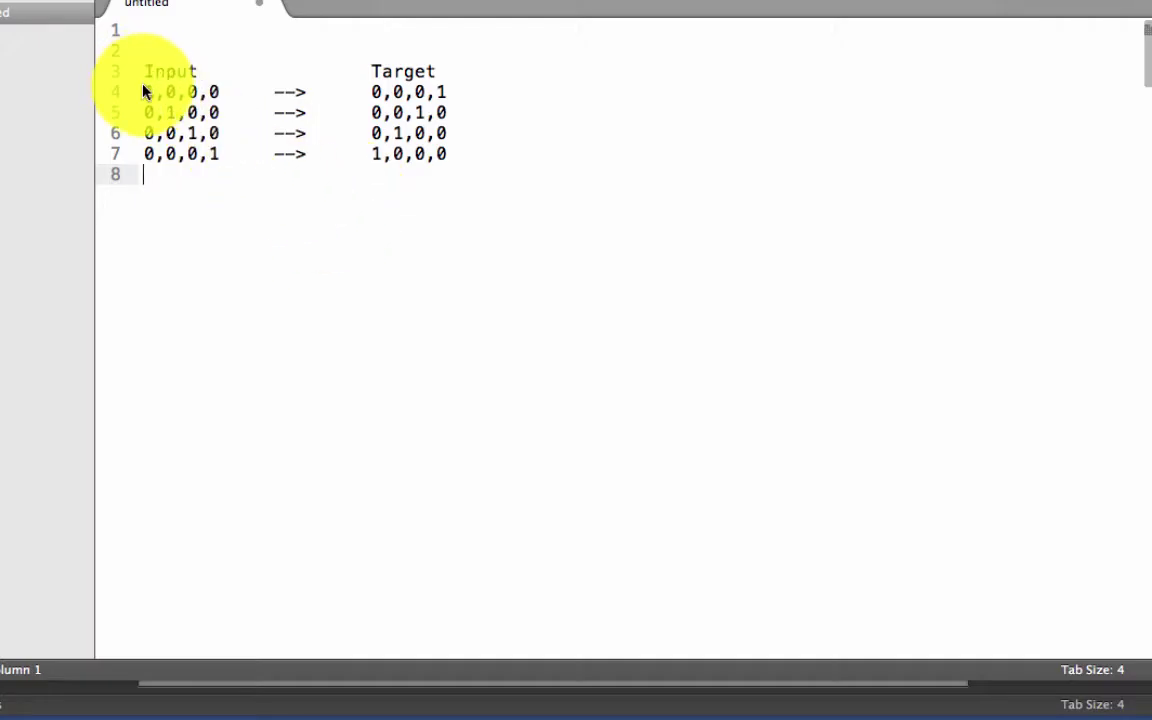
drag(141, 90, 257, 162)
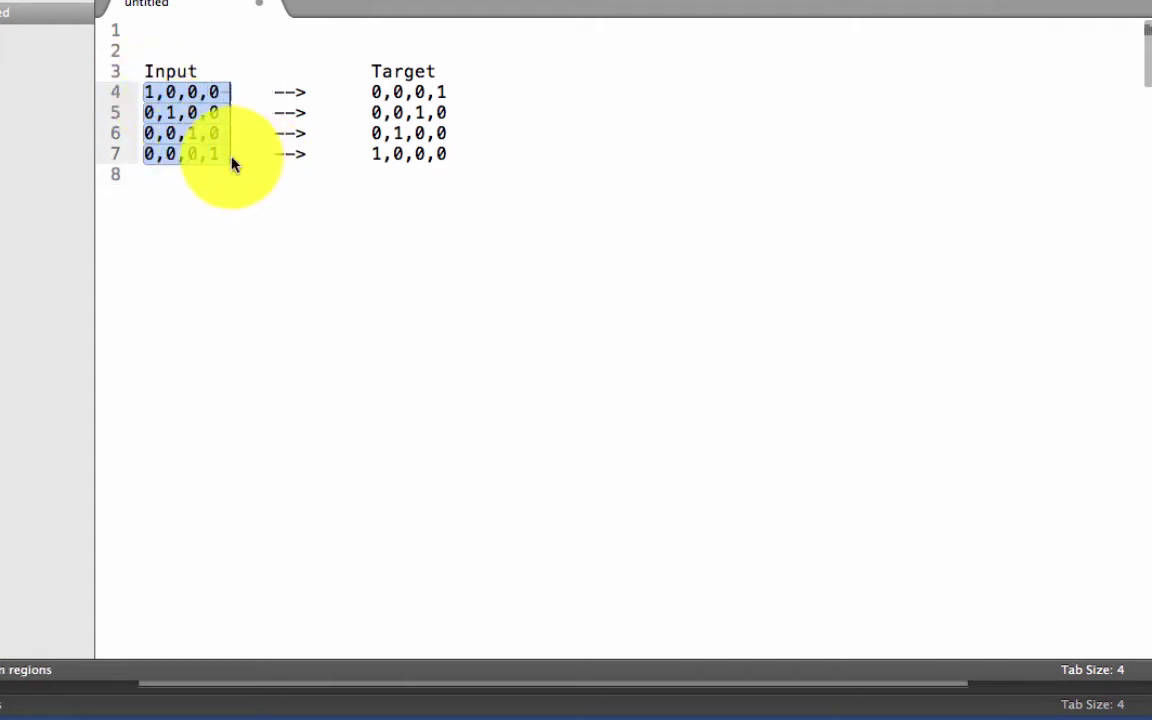
click(368, 78)
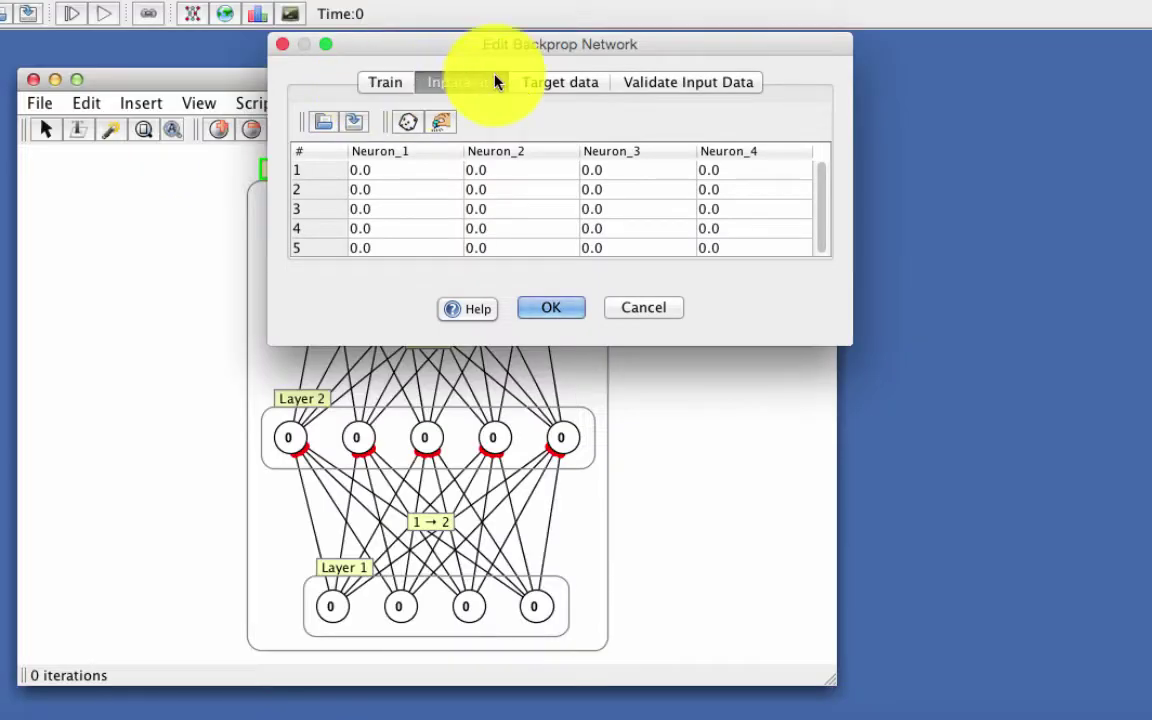
Step: Compare the Target and Input data tables against the target patterns in the notes
click(540, 84)
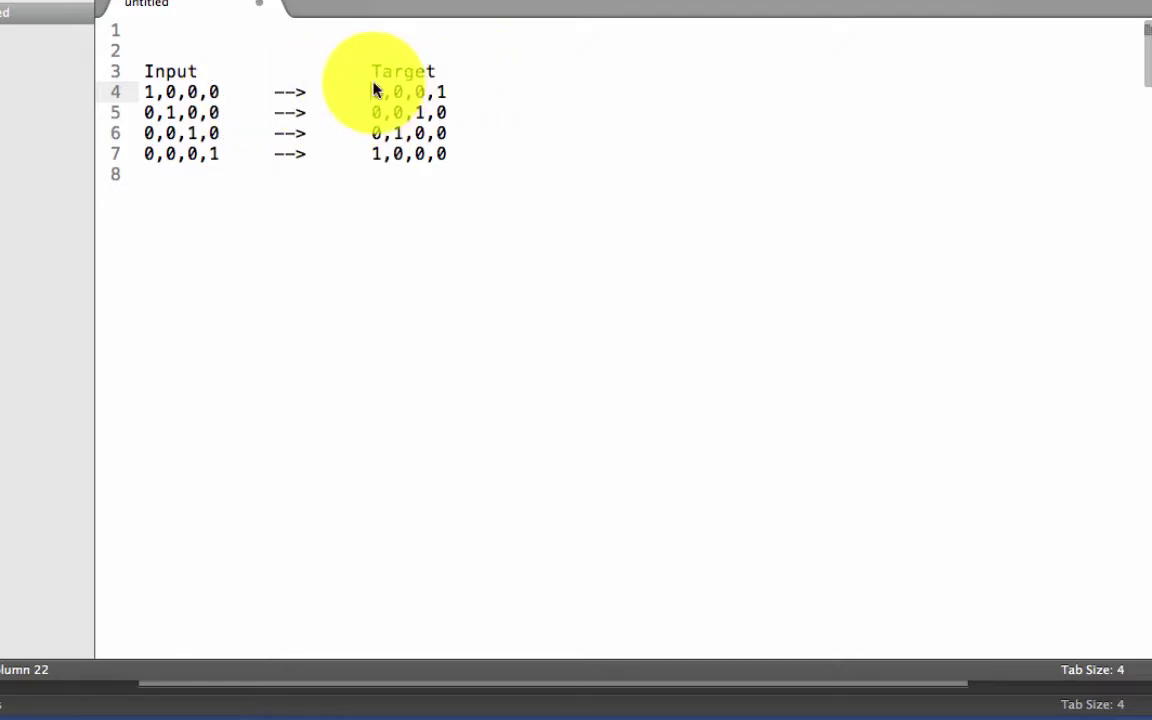
drag(375, 90, 463, 154)
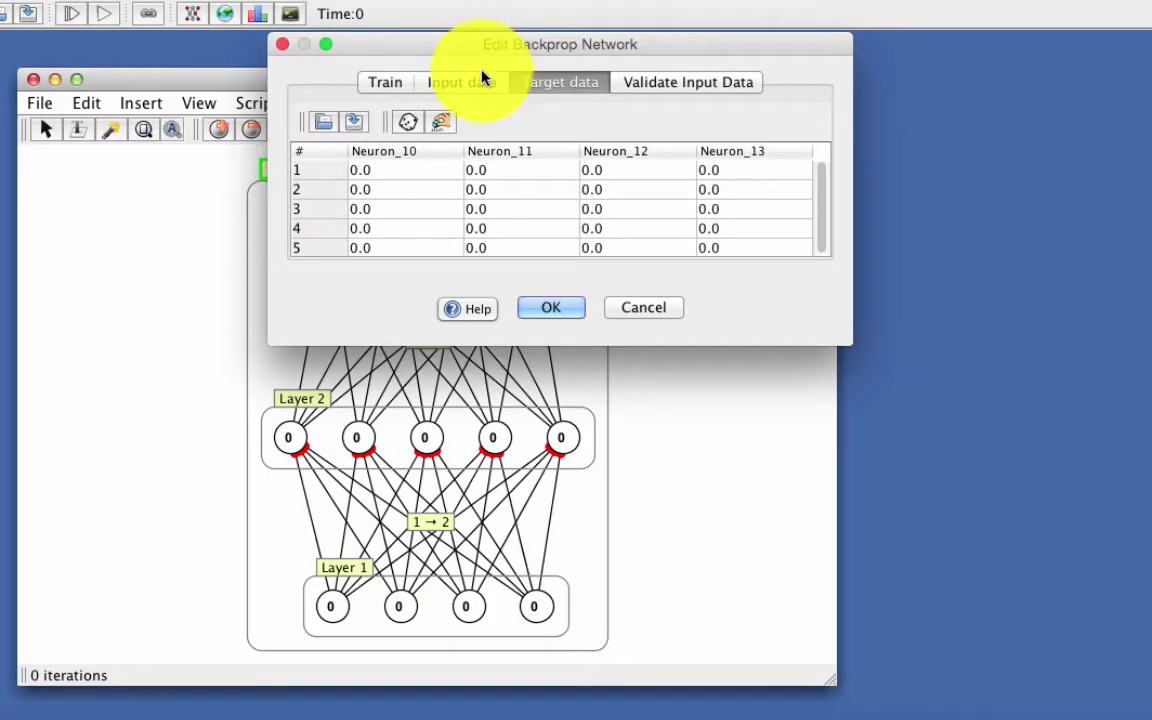
click(445, 80)
click(512, 86)
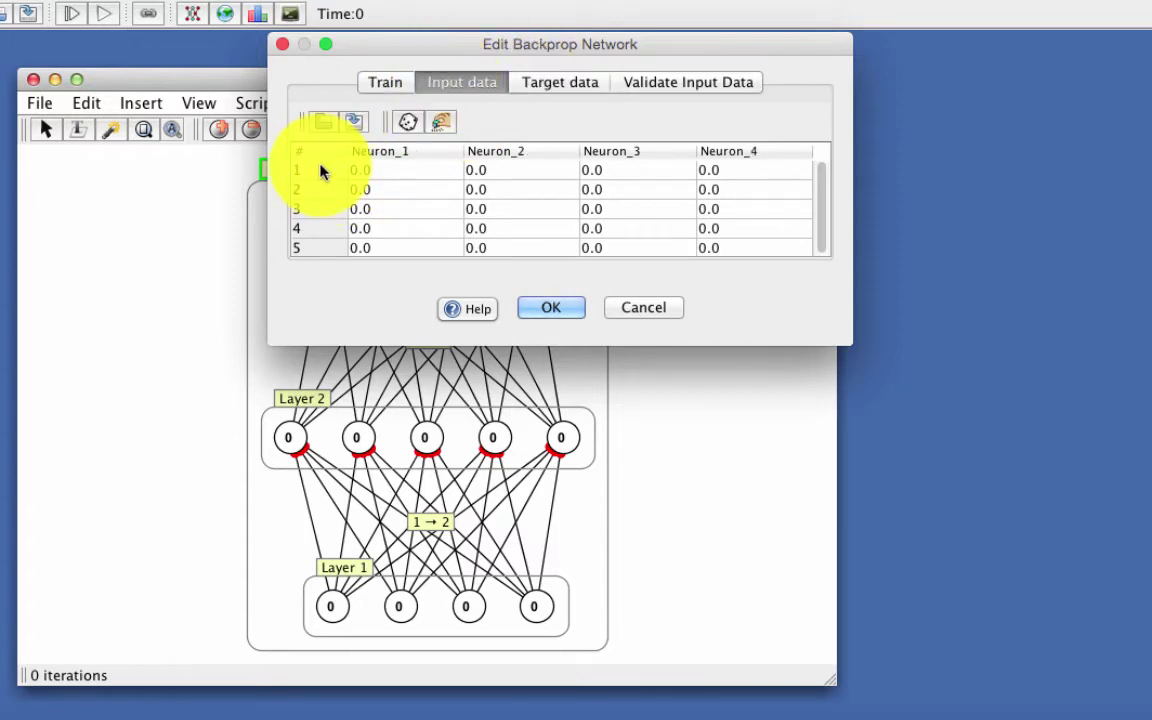
click(440, 95)
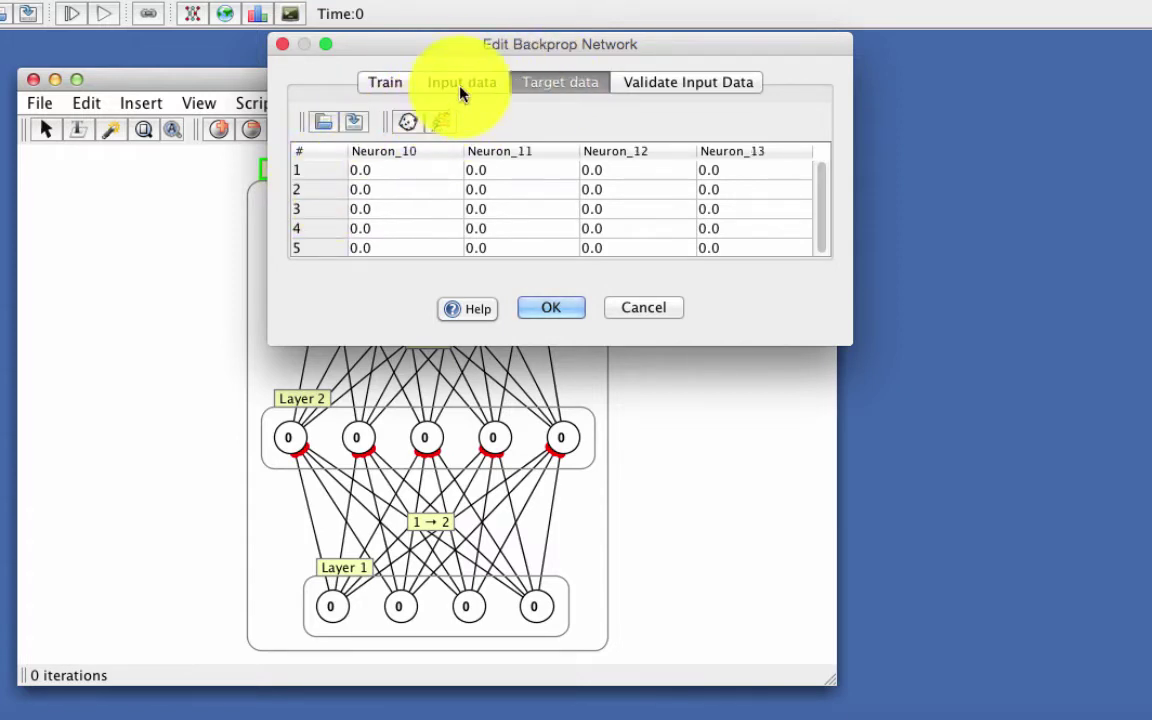
click(461, 88)
Step: Enter 1s along the input table's diagonal for rows 1-4 and delete the spare fifth row
click(435, 176)
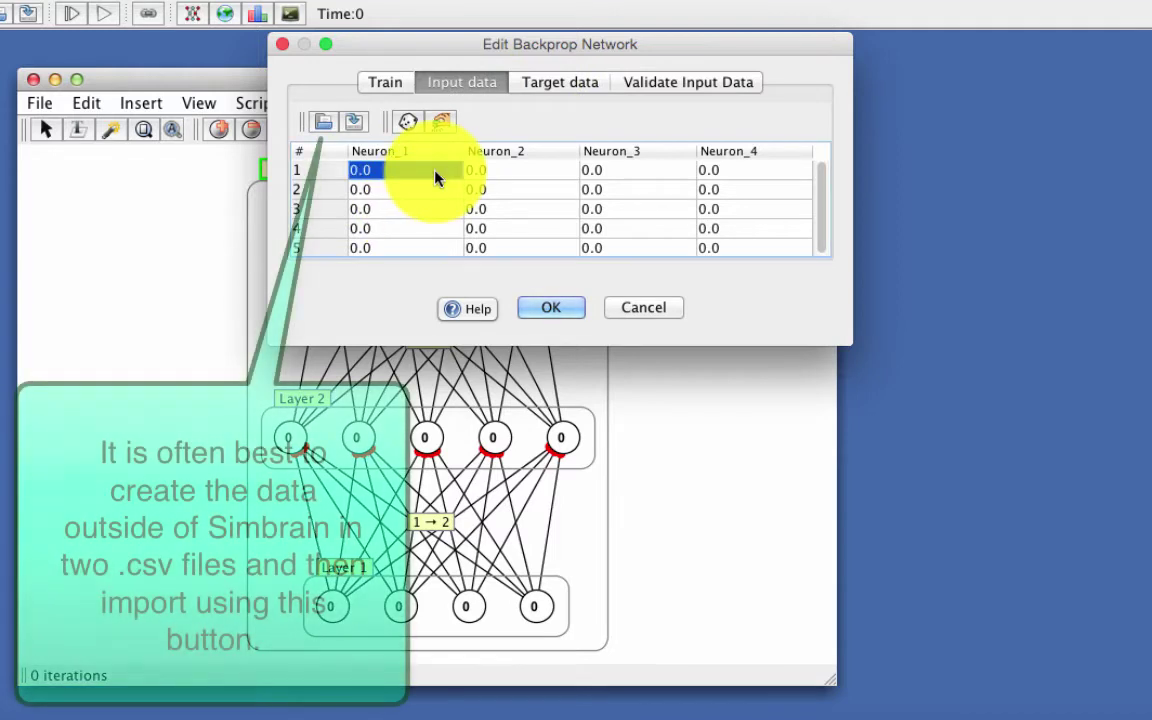
double_click(435, 176)
text(1)
click(514, 190)
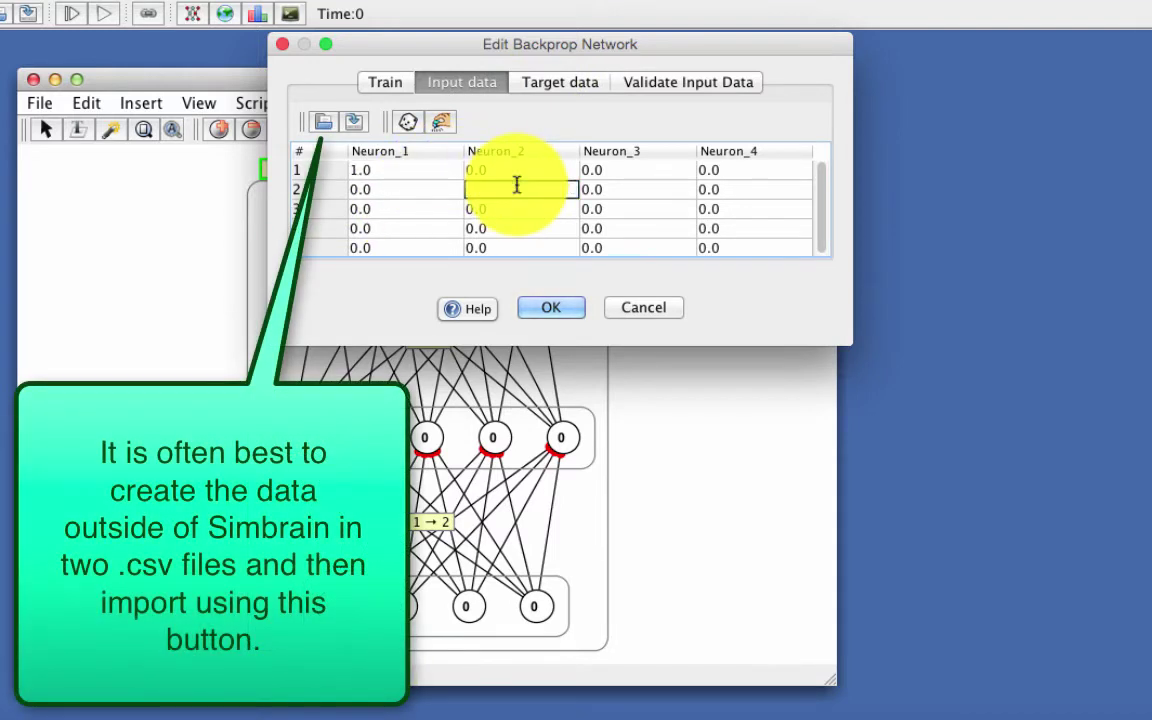
text(1)
click(645, 208)
click(652, 209)
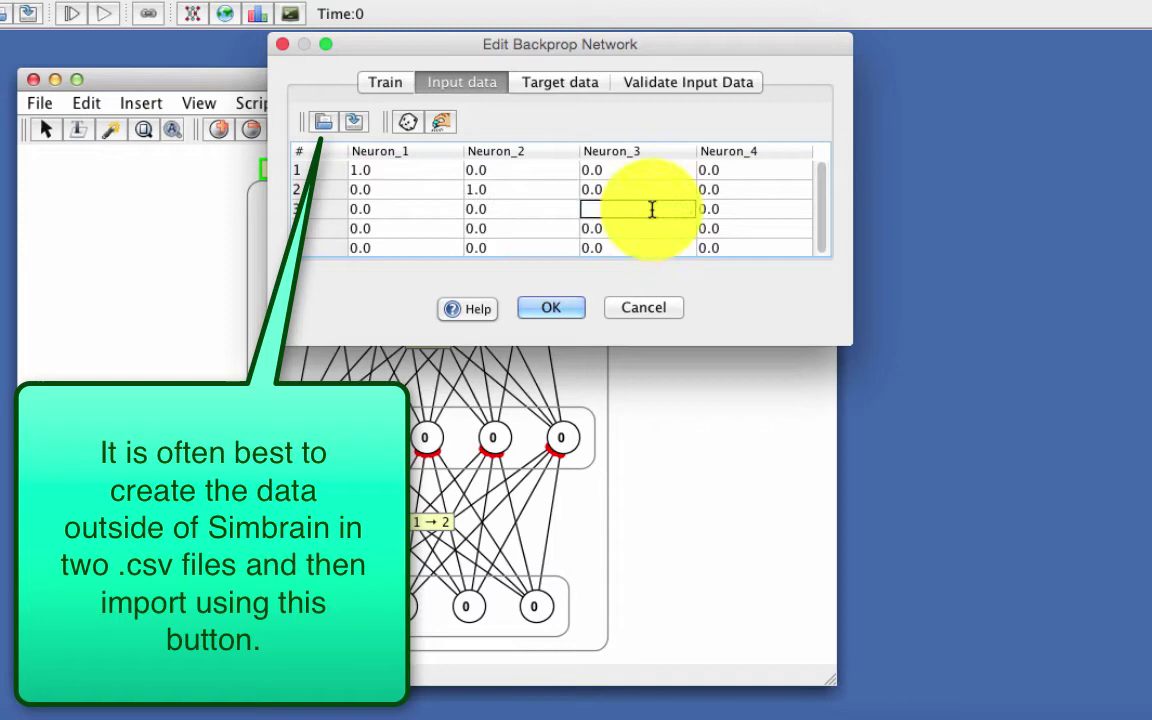
key(Return)
click(740, 226)
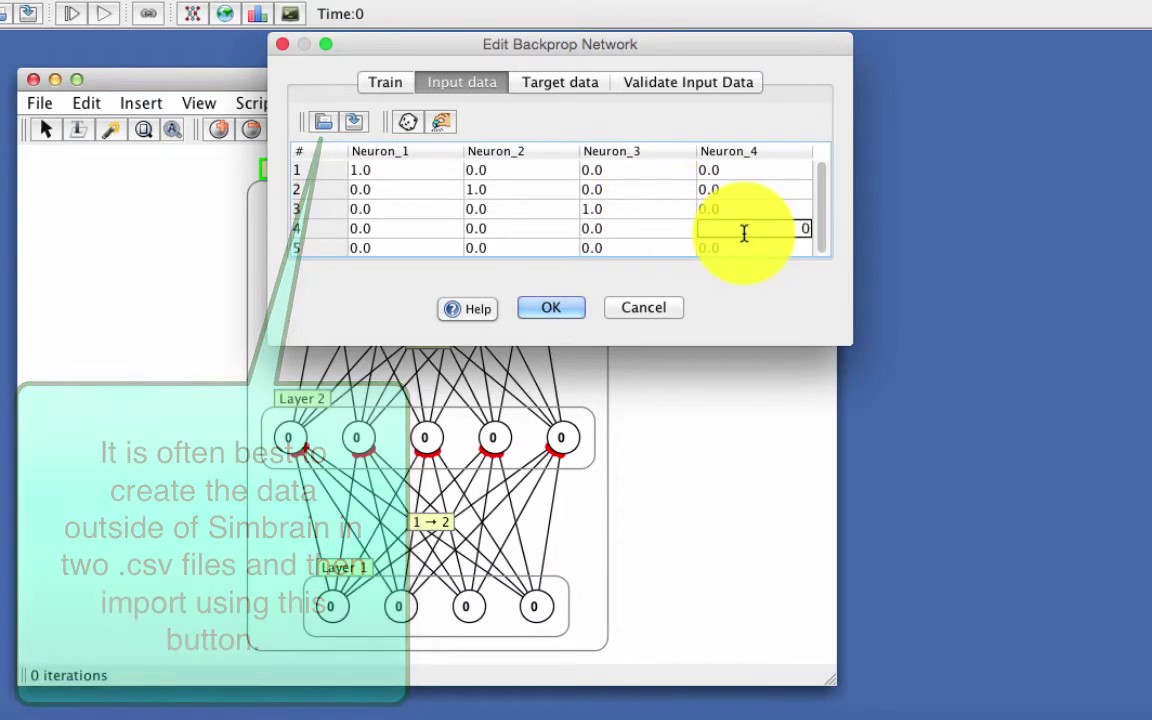
text(1)
key(Return)
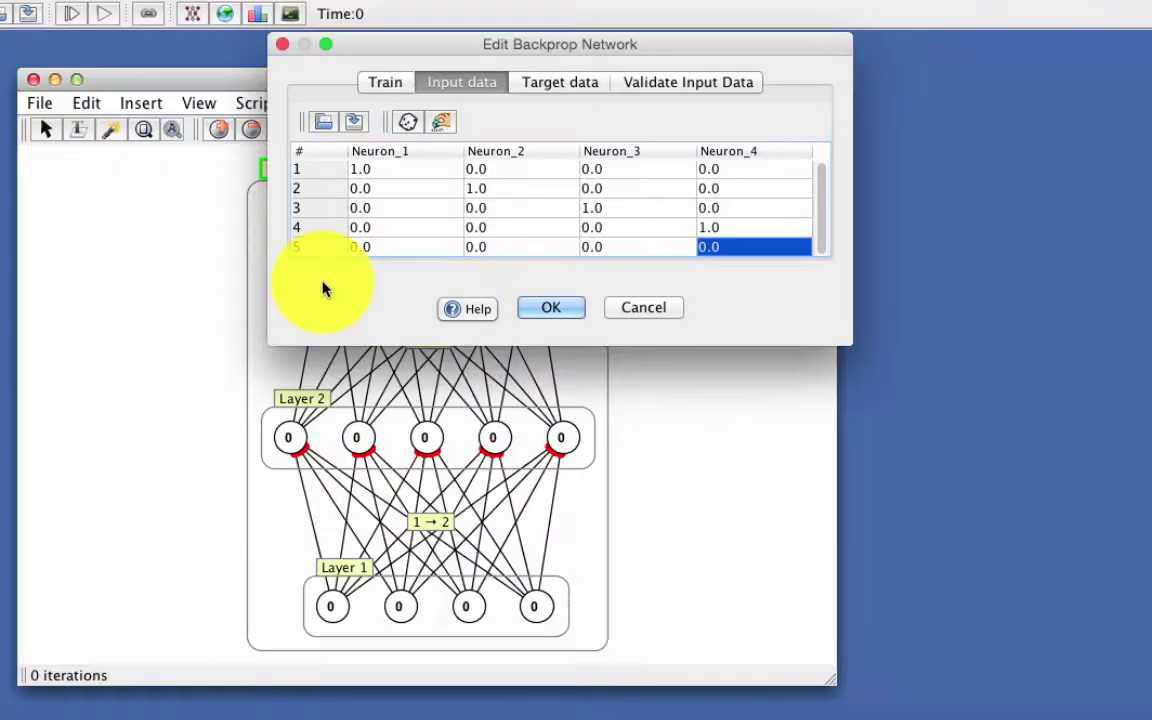
click(370, 248)
right_click(372, 248)
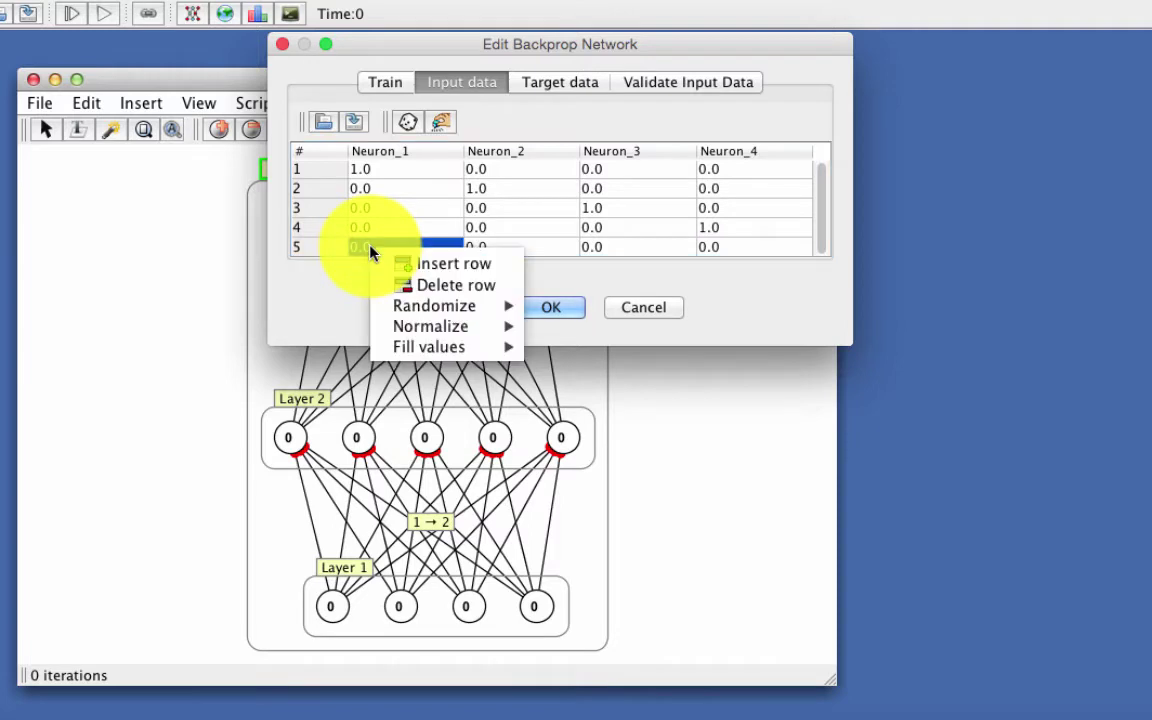
click(404, 286)
Step: Enter reversed one-hot targets: 1 in Neuron_13, 12, 11, 10 for rows 1-4
click(563, 83)
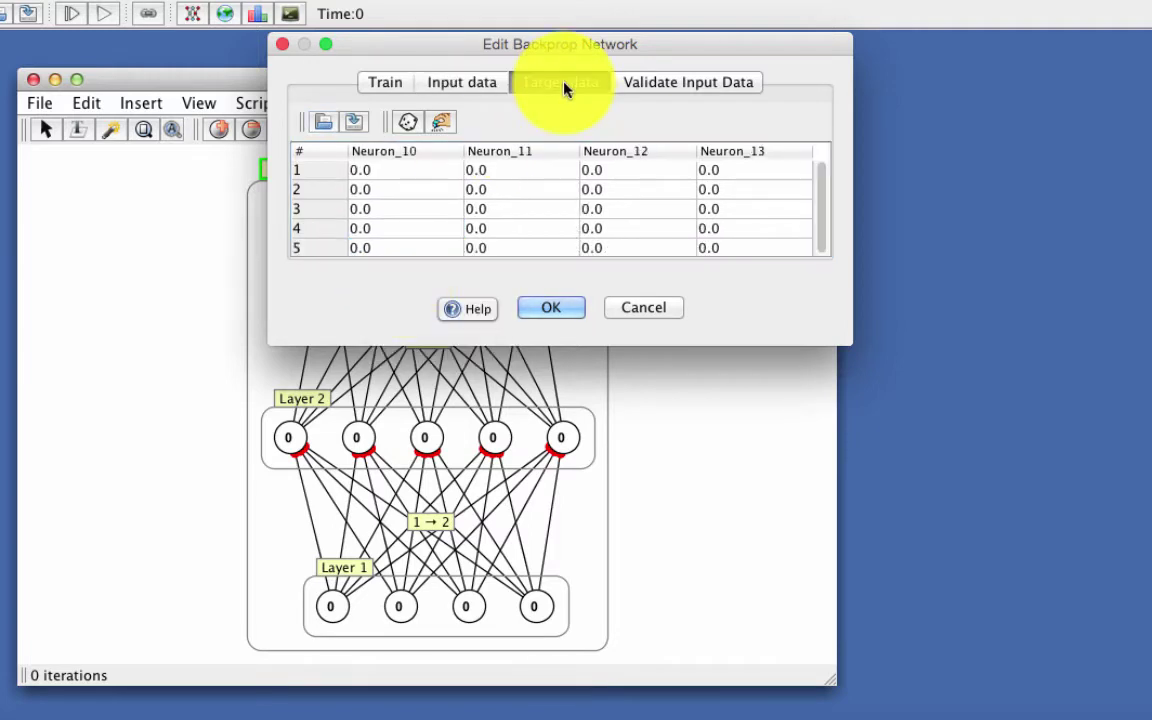
click(733, 172)
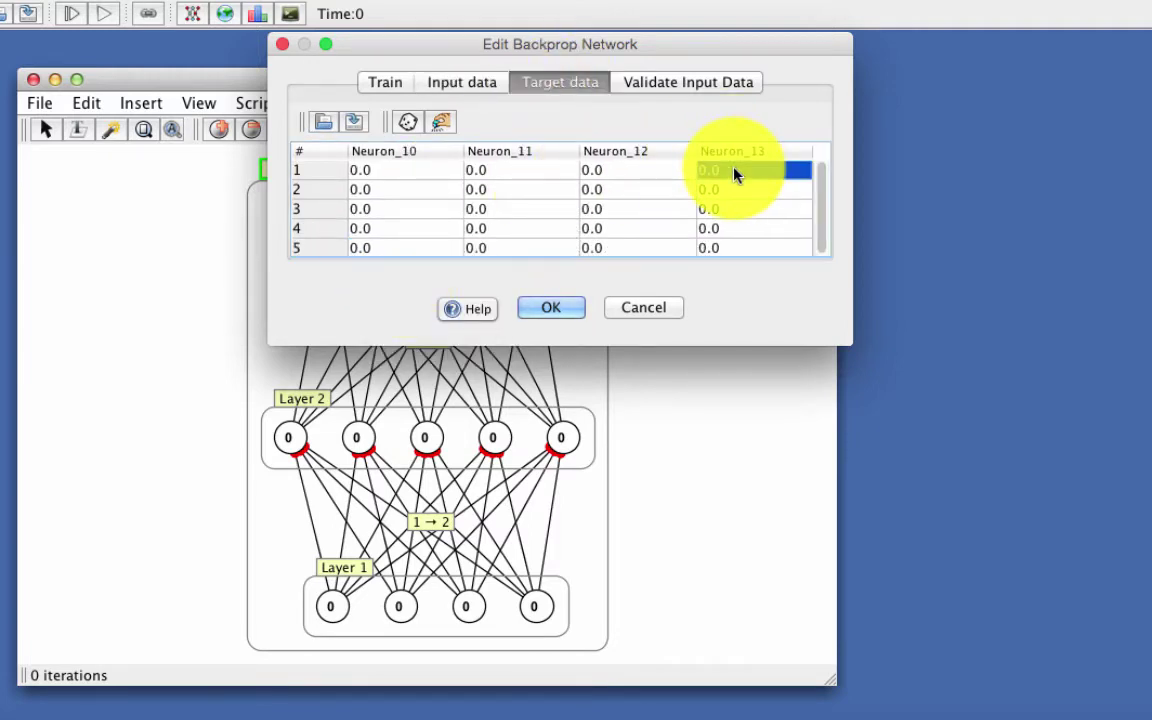
key(BackSpace)
key(BackSpace)
key(BackSpace)
text(1)
click(647, 190)
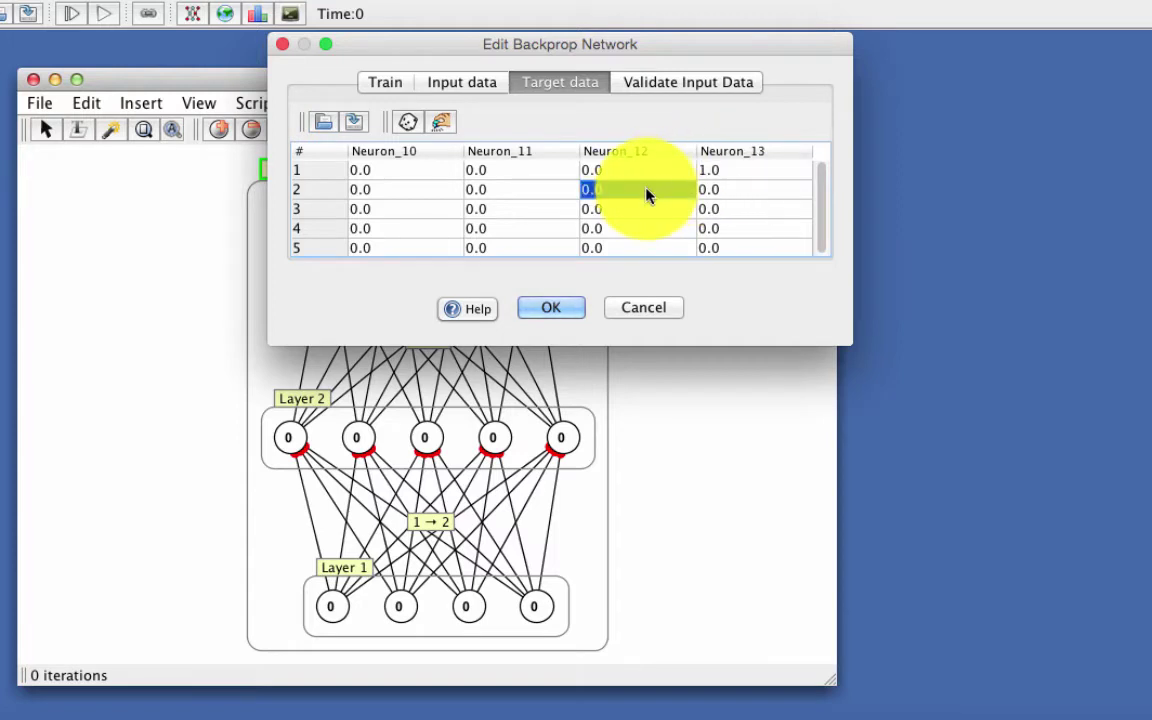
key(BackSpace)
text(1)
click(568, 208)
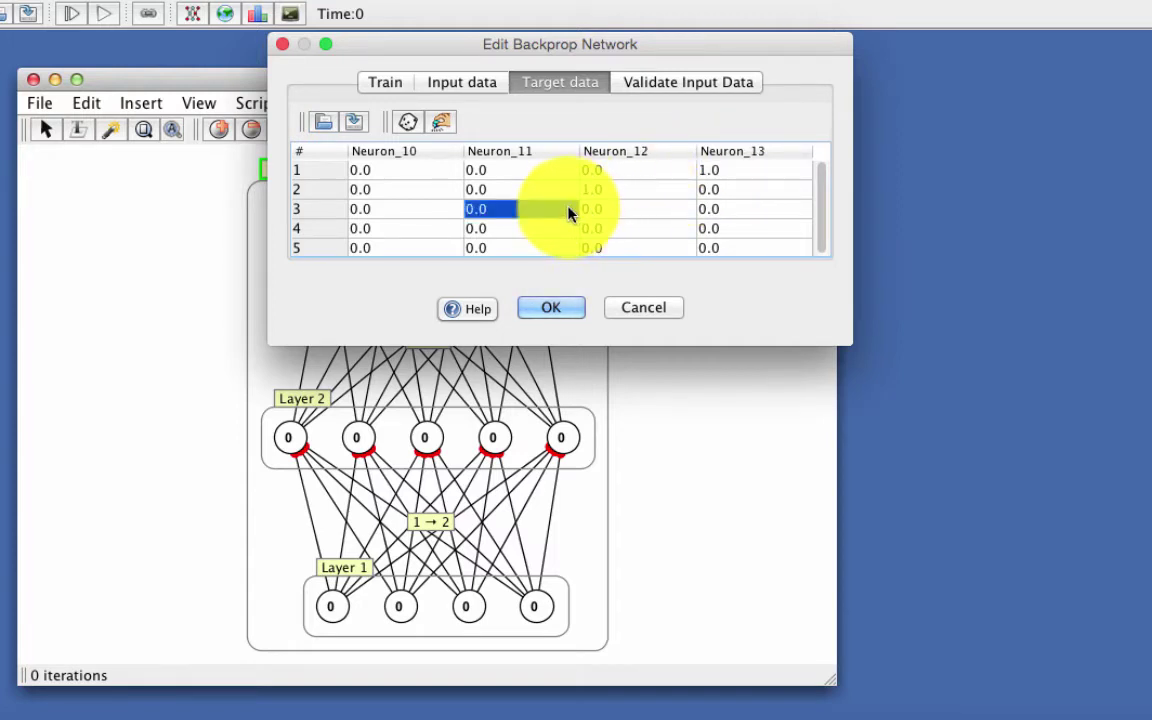
key(BackSpace)
text(1)
key(Return)
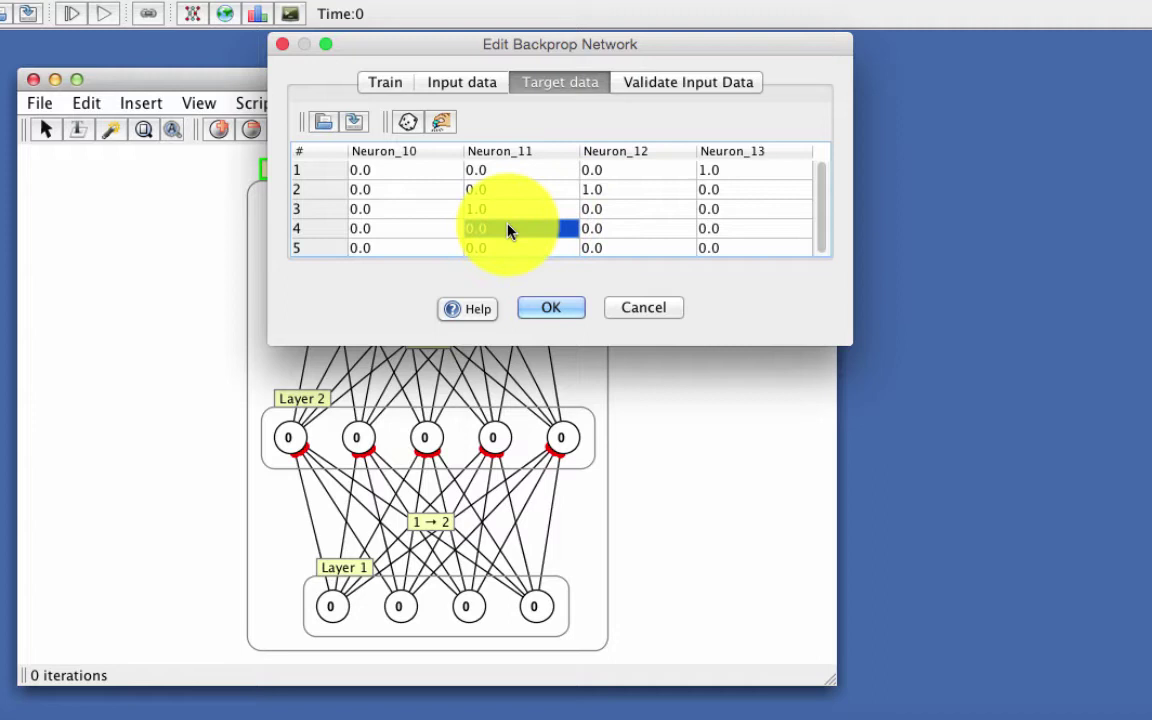
click(434, 232)
key(BackSpace)
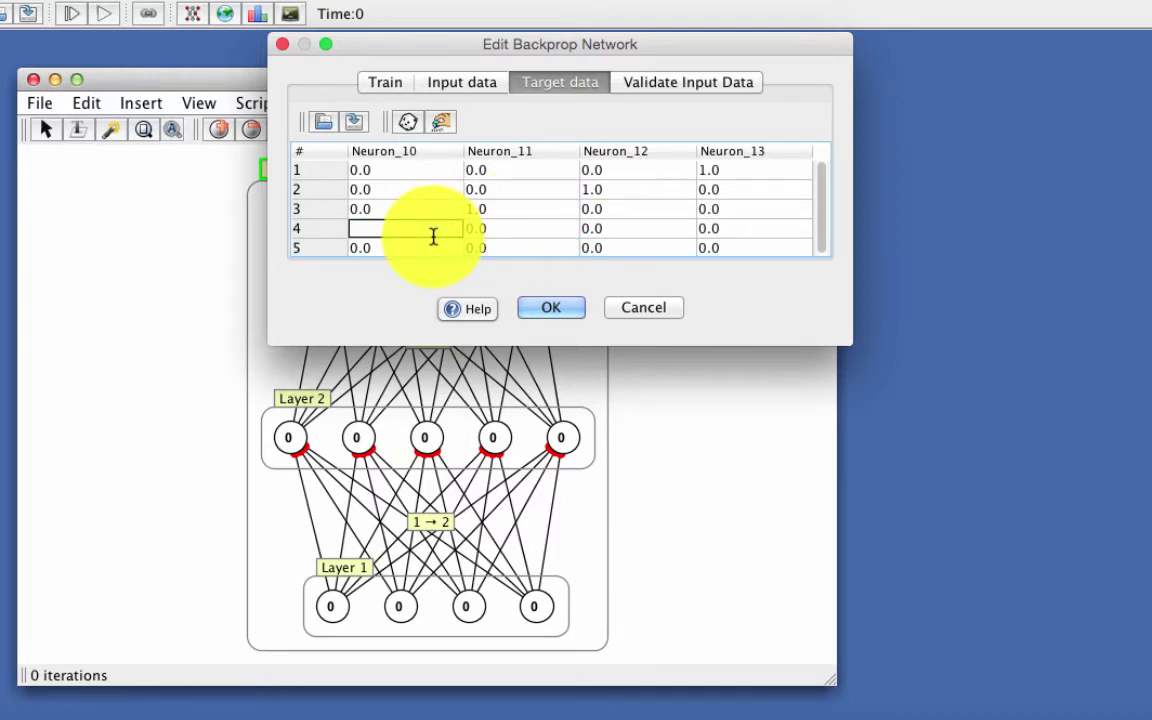
text(1)
key(Return)
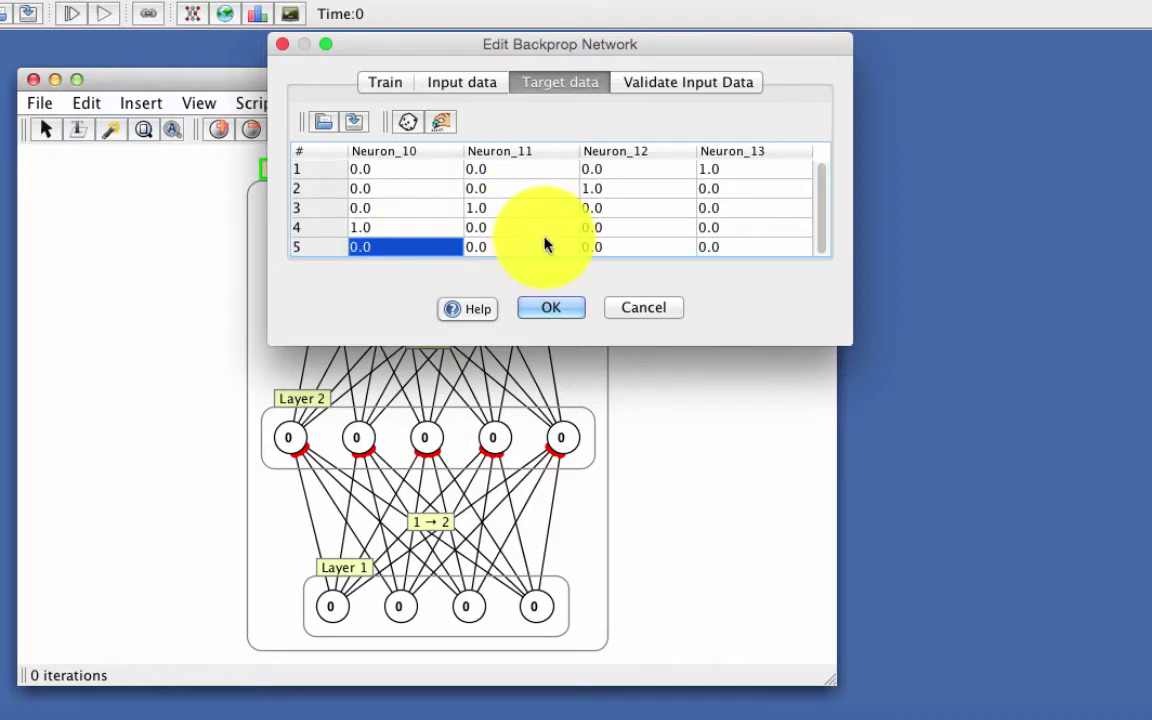
Step: Delete the spare fifth target row and show the training page
right_click(545, 247)
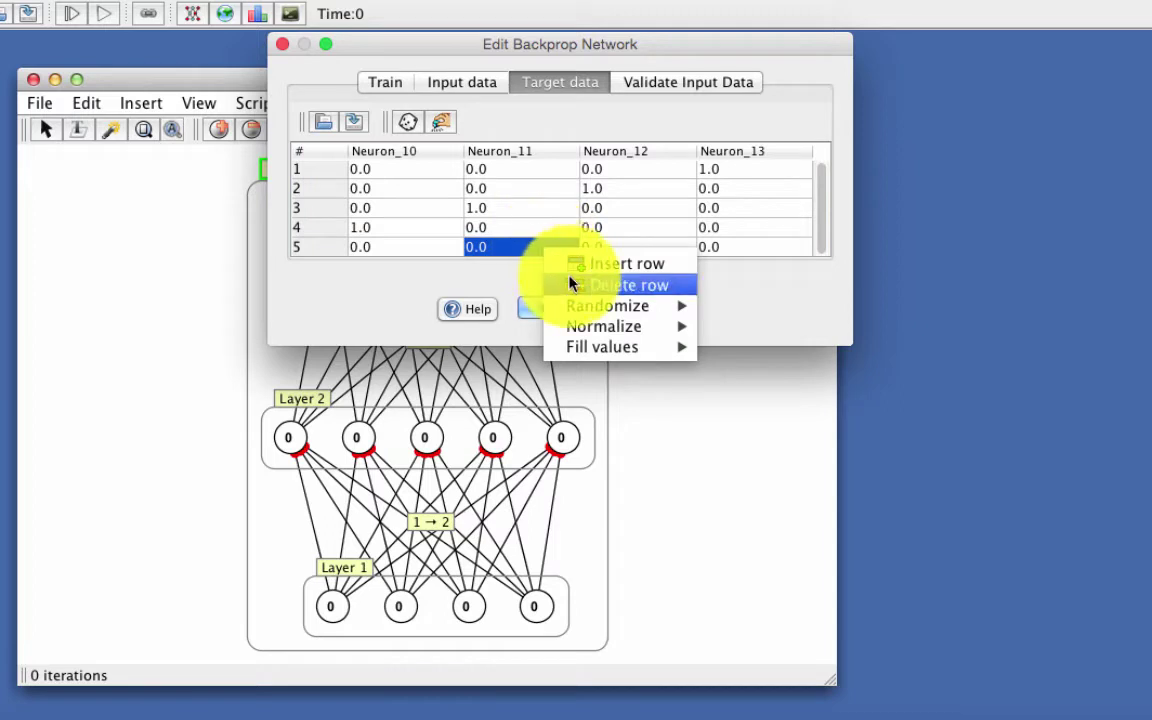
click(573, 284)
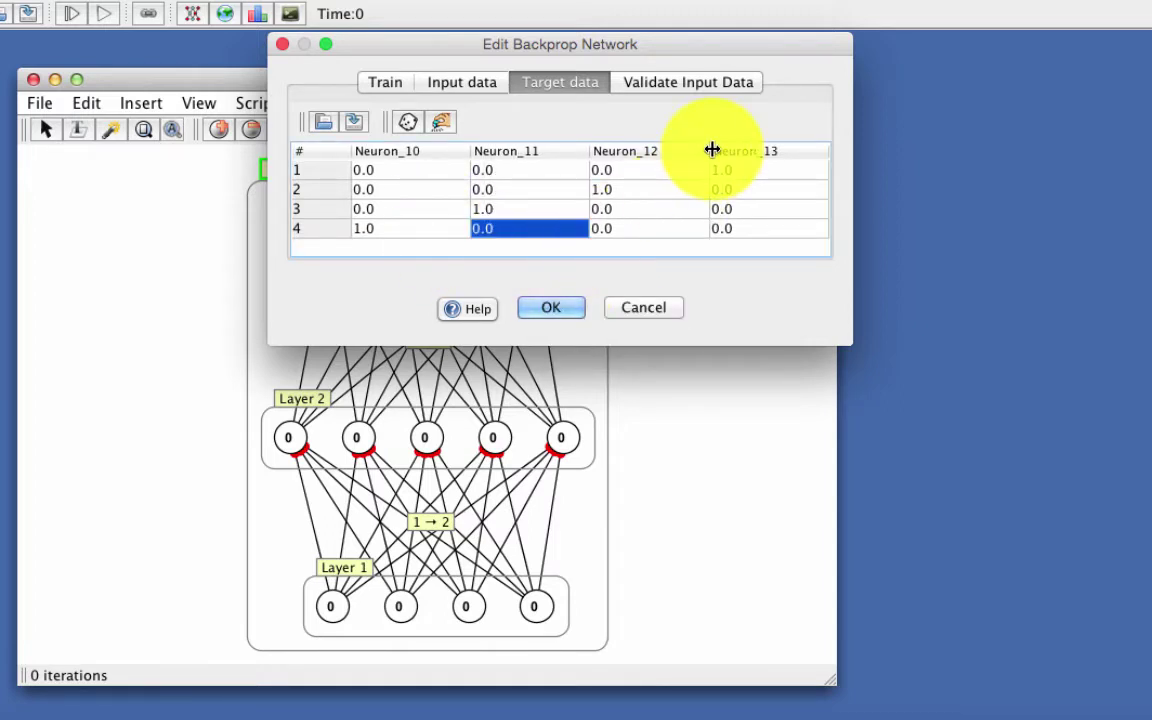
click(388, 84)
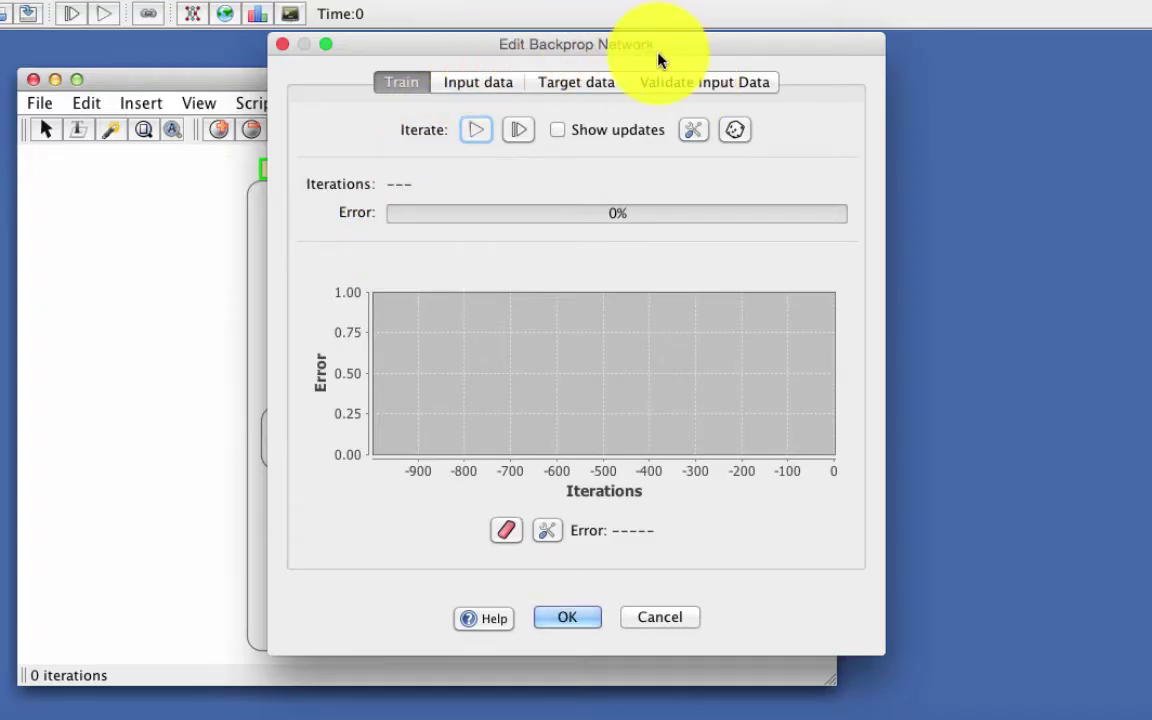
Step: Move the backprop editor beside Network3 and randomize the connection weights
drag(660, 52, 975, 60)
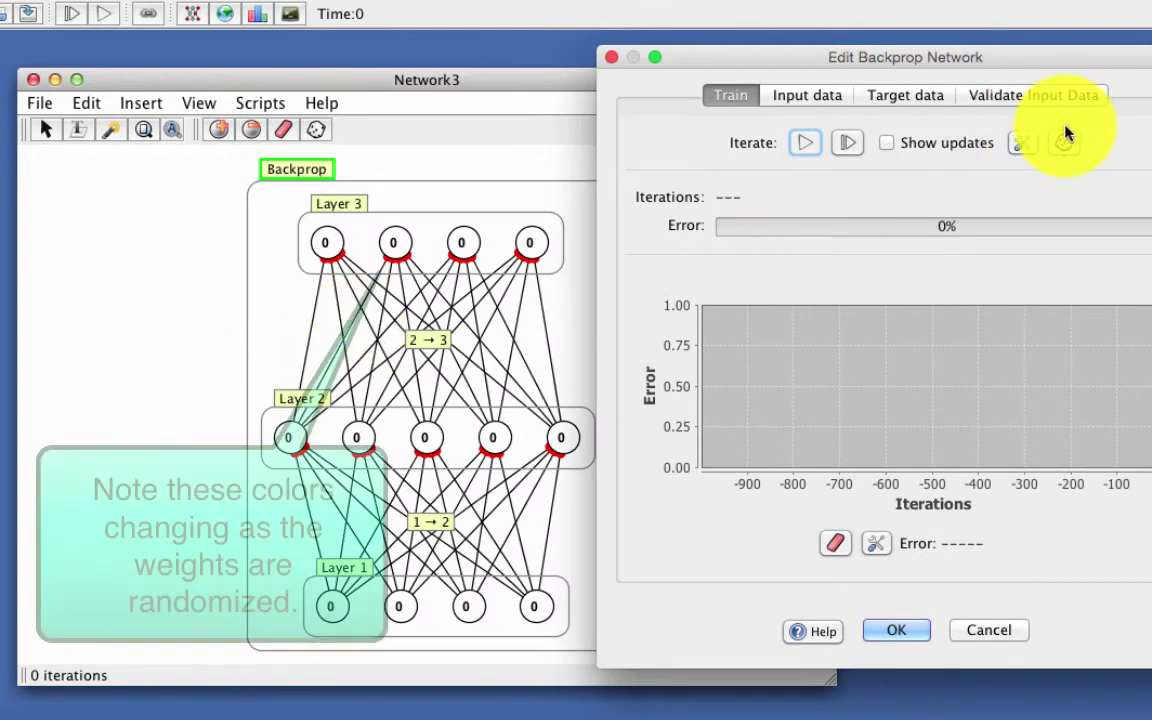
click(1064, 142)
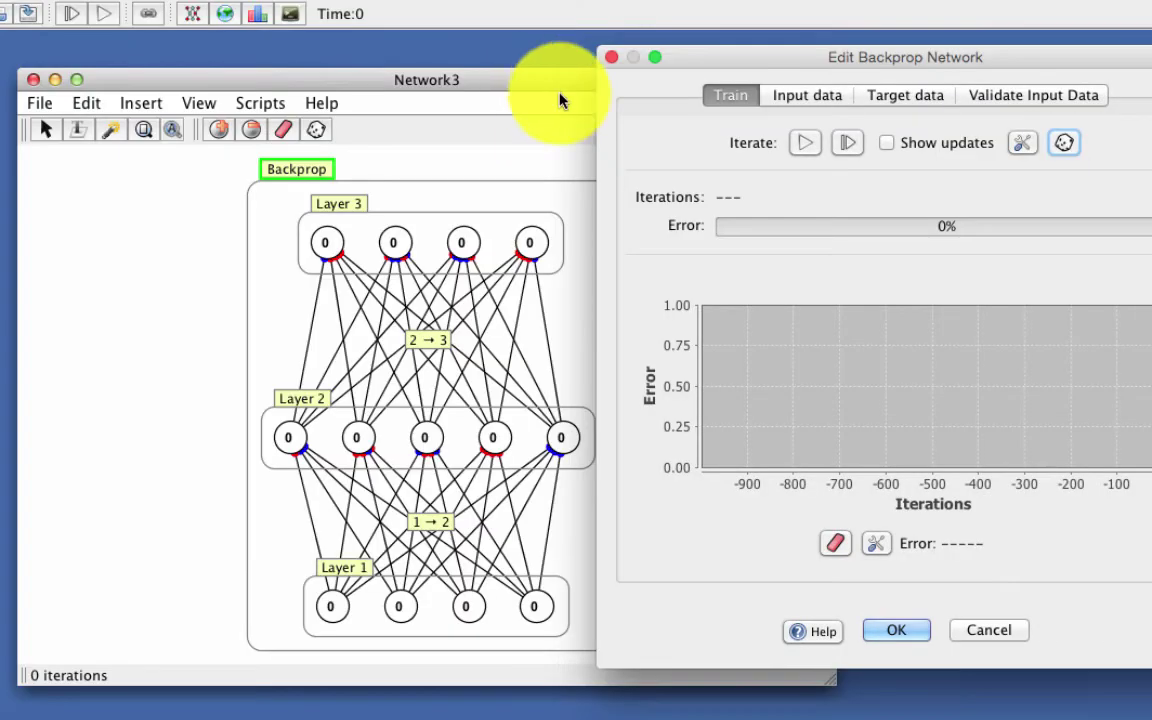
mouse_move(770, 54)
mouse_down()
mouse_move(579, 49)
mouse_move(716, 28)
mouse_move(773, 4)
mouse_up()
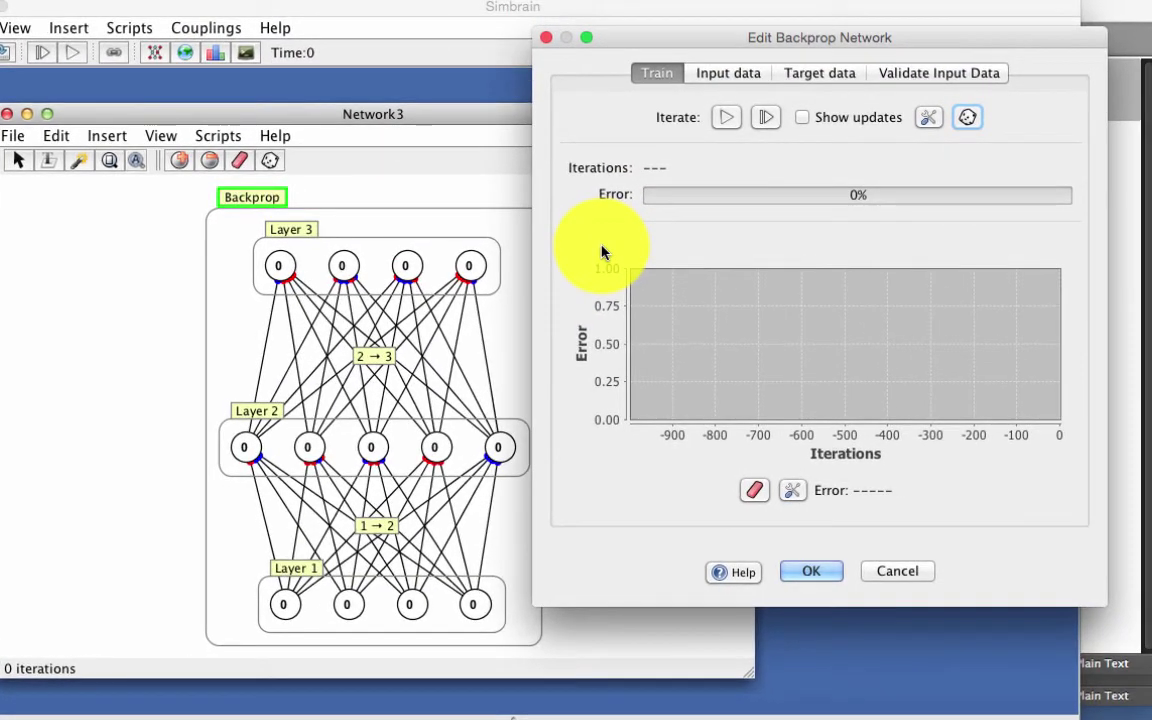
Step: Step and then run training until error reads 0.0000 at 6,881 iterations
click(763, 119)
click(763, 119)
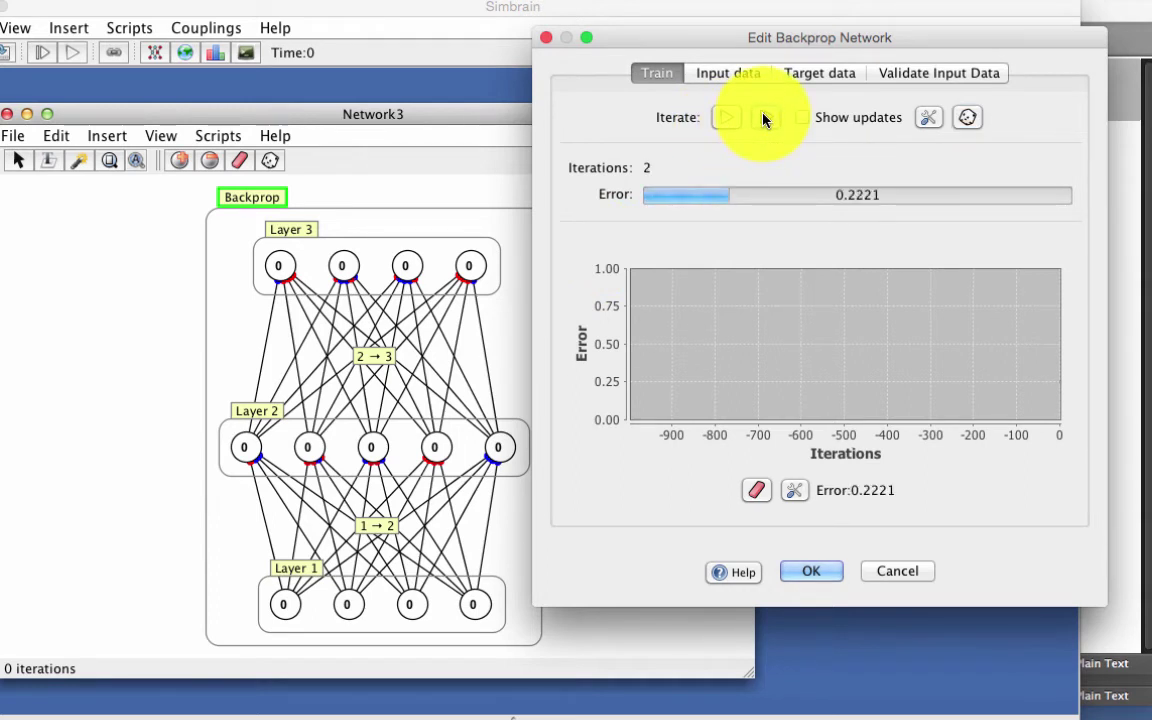
click(763, 119)
click(763, 119)
click(763, 119)
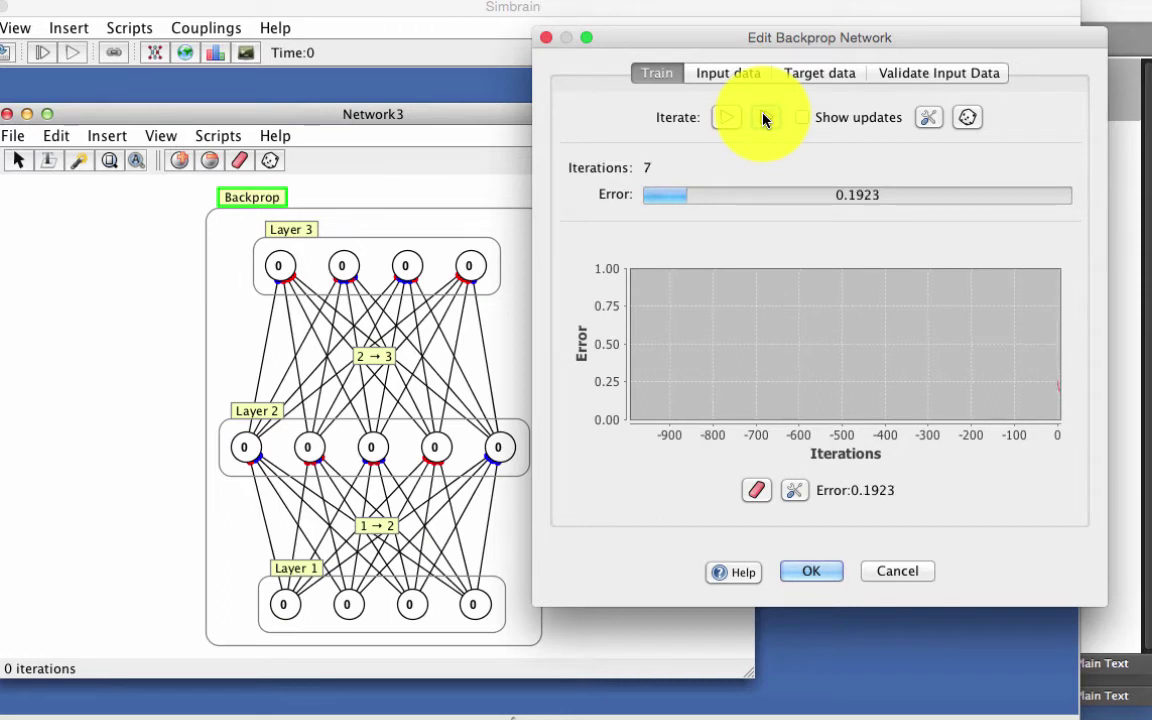
click(763, 119)
click(763, 119)
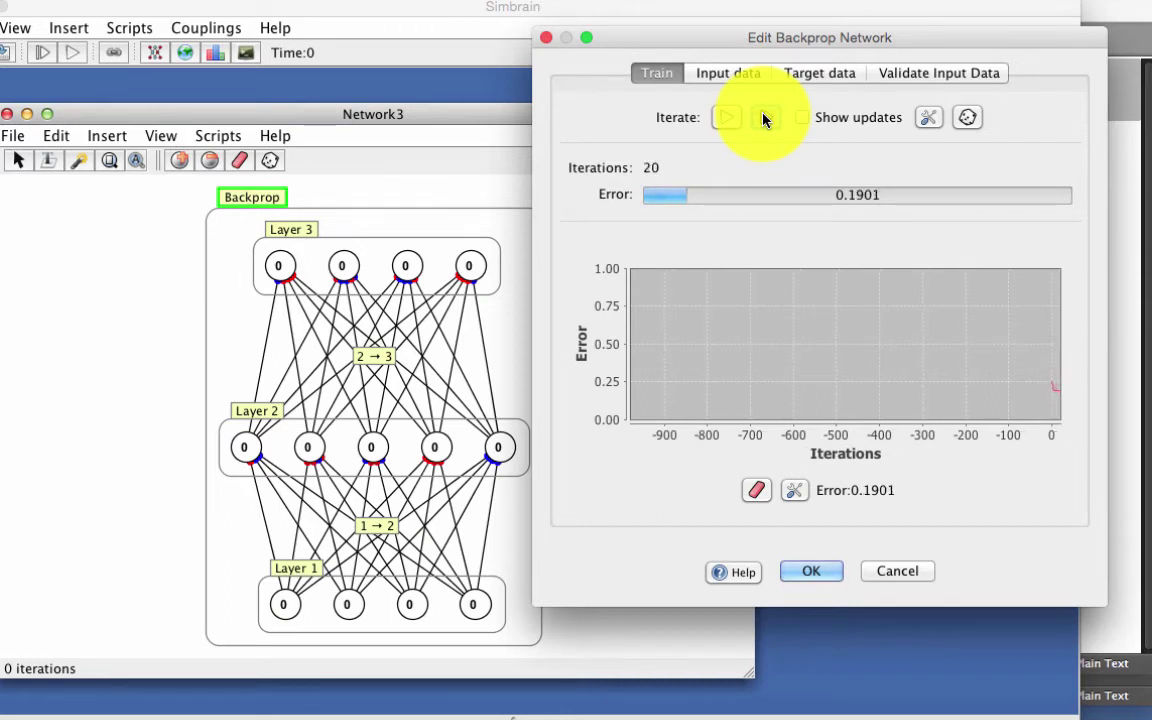
click(763, 119)
click(763, 119)
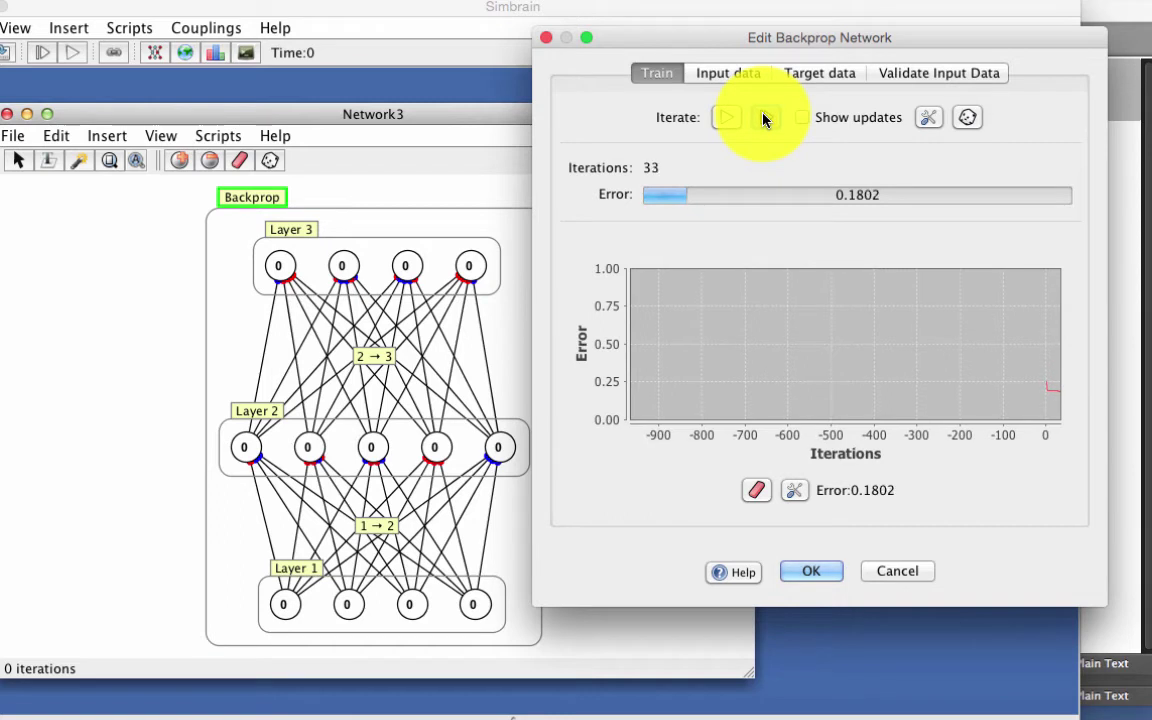
click(763, 119)
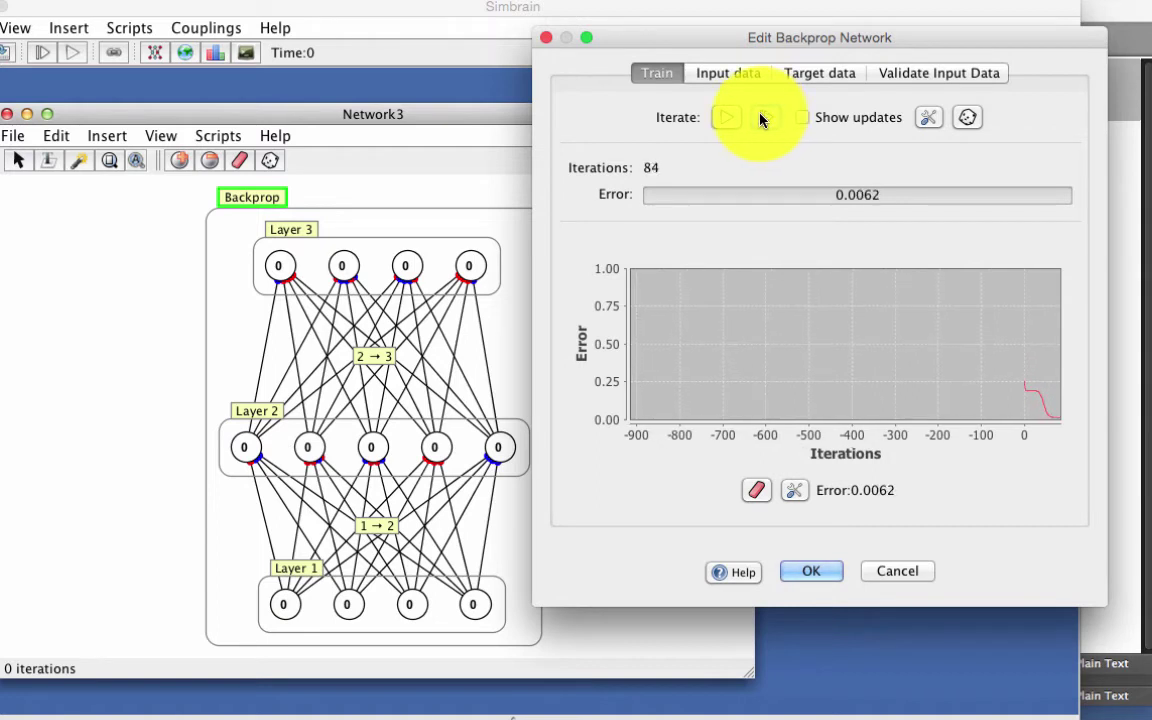
click(763, 118)
click(728, 118)
click(728, 118)
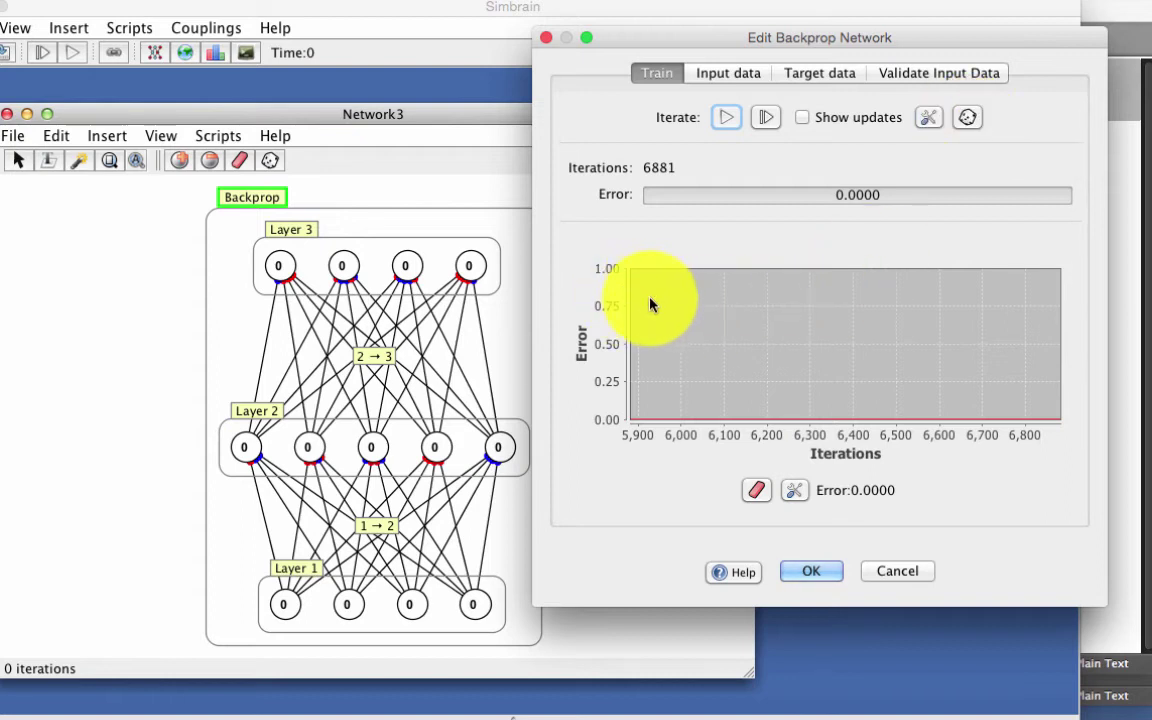
Step: Randomize the weights and retrain to 0.0000 error, reaching 12,609 iterations
click(969, 120)
click(766, 118)
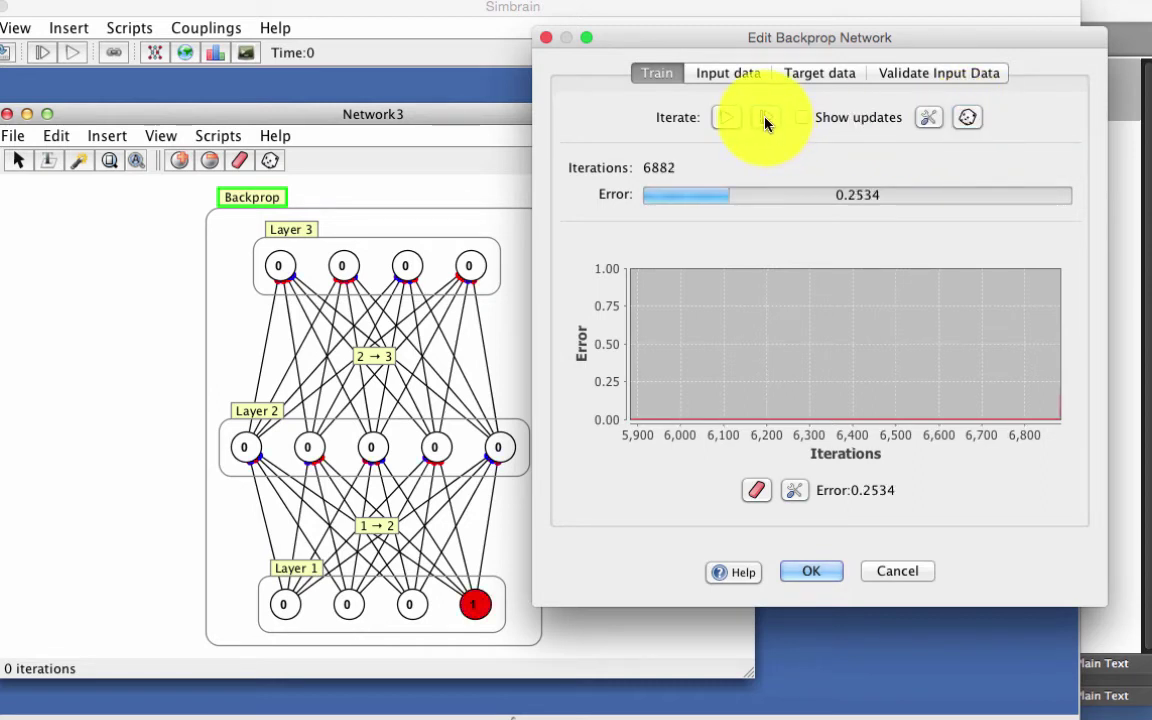
click(766, 118)
click(766, 118)
click(766, 118)
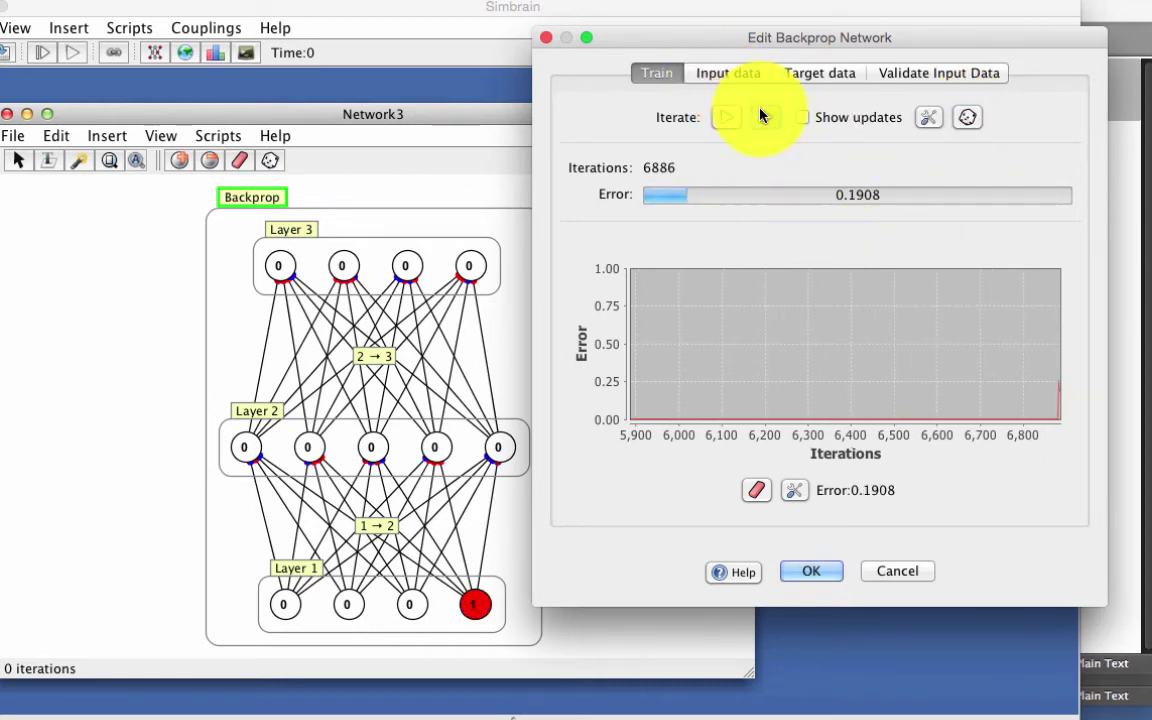
click(729, 118)
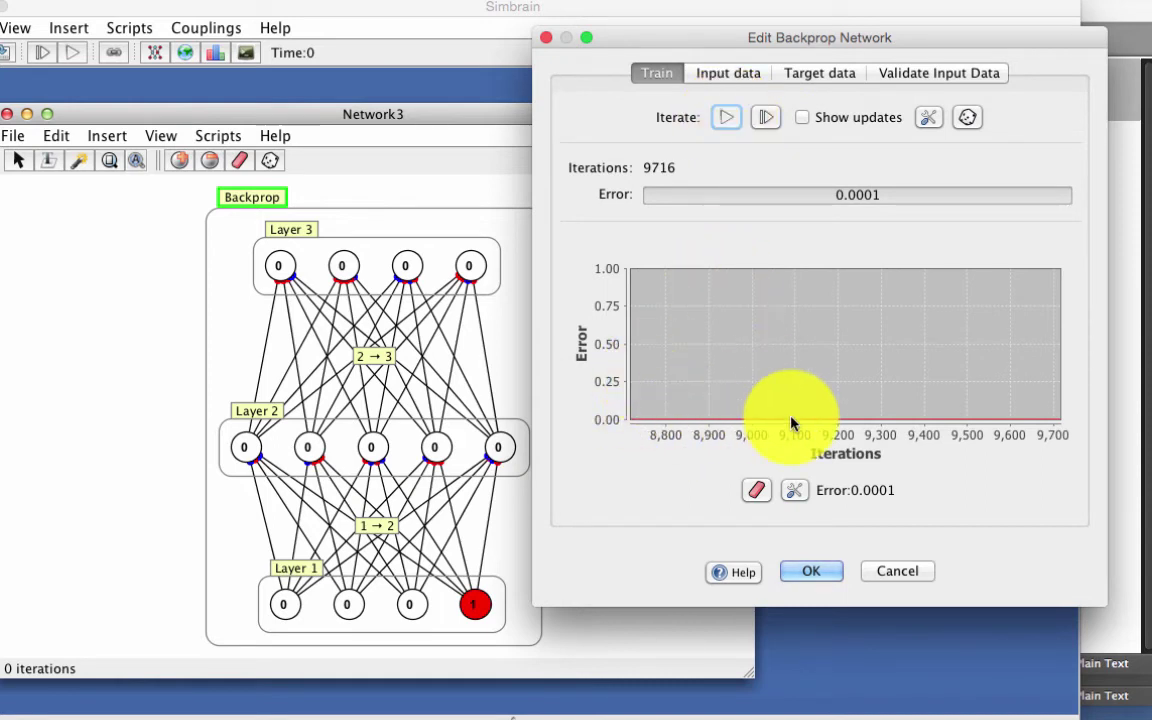
click(728, 118)
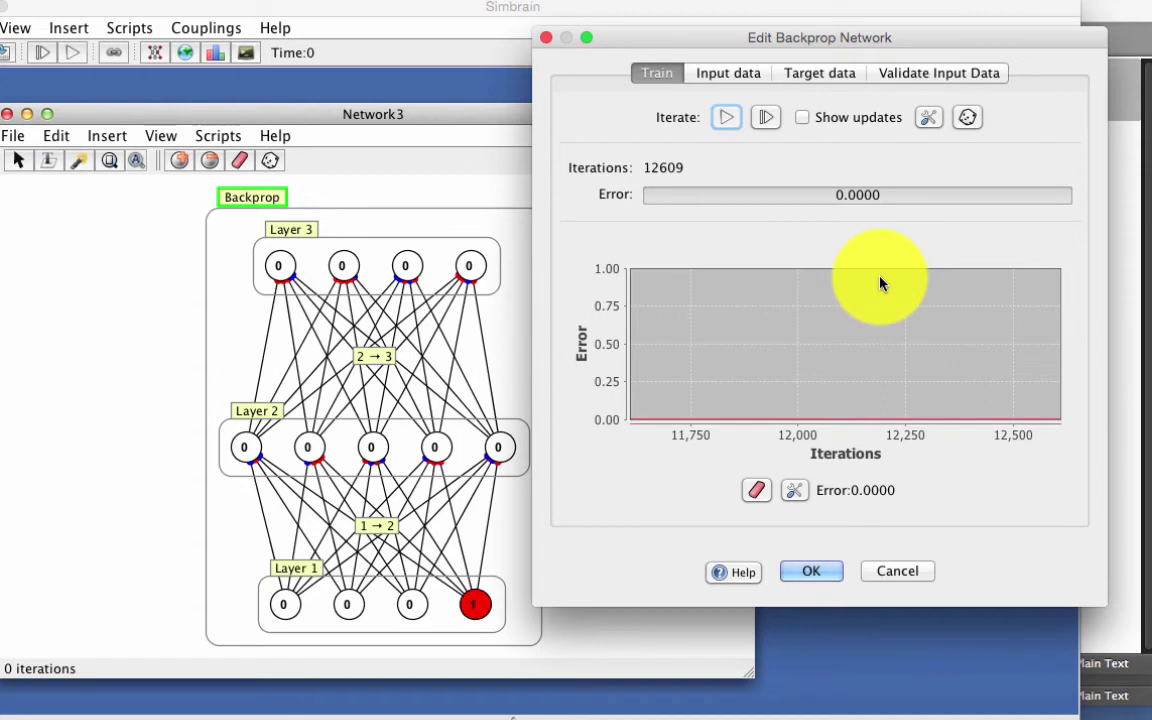
Step: Check momentum 0.9 and learning rate 0.25 unchanged, then shift the training window left
click(927, 114)
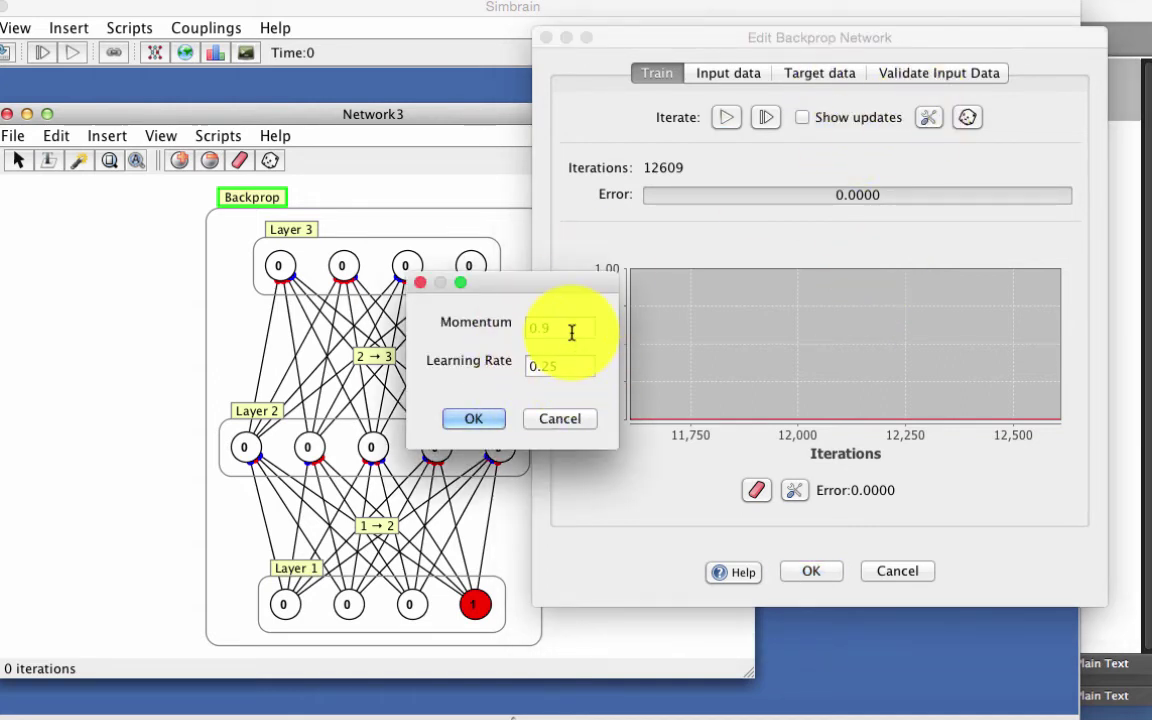
click(478, 419)
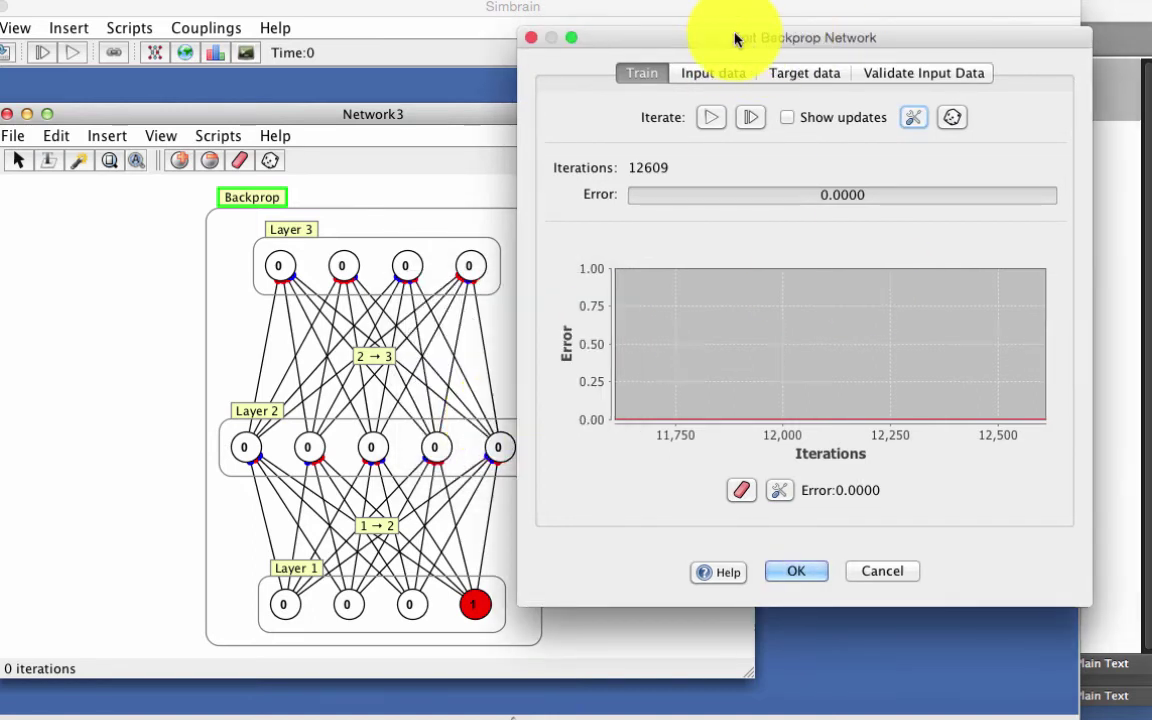
mouse_move(815, 39)
mouse_down()
mouse_move(648, 37)
mouse_move(690, 39)
mouse_up()
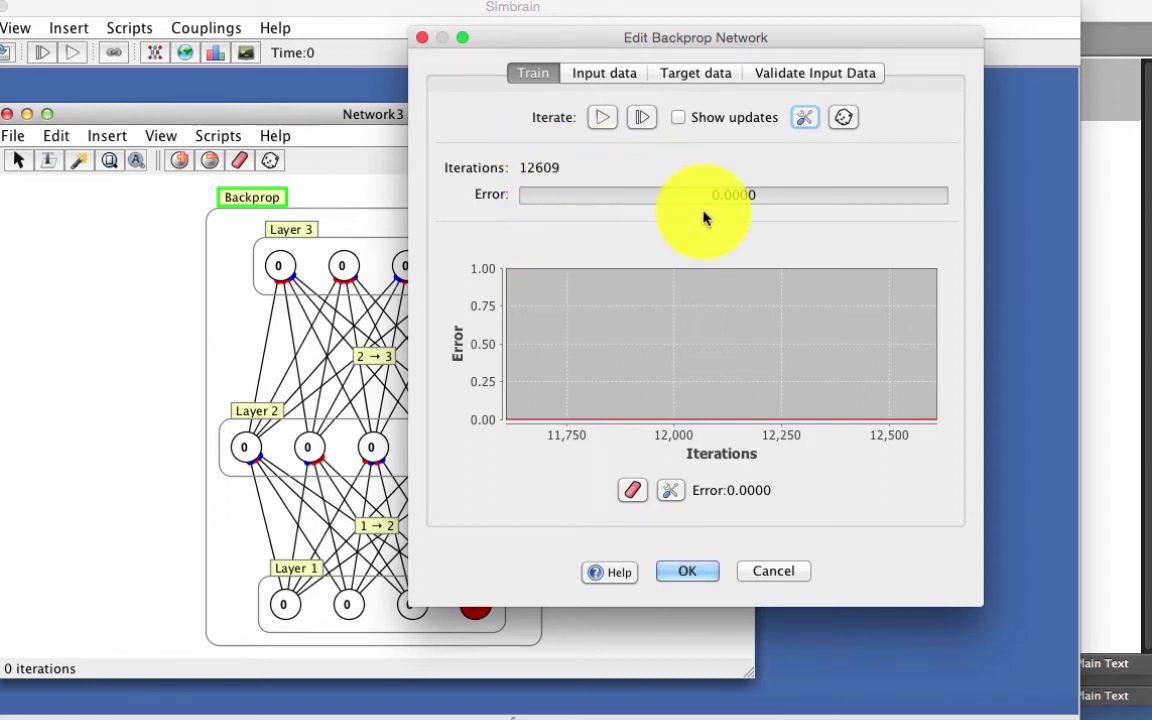
Step: Close the training window, check the input/target notes, and reopen the Backprop group dialog
click(681, 578)
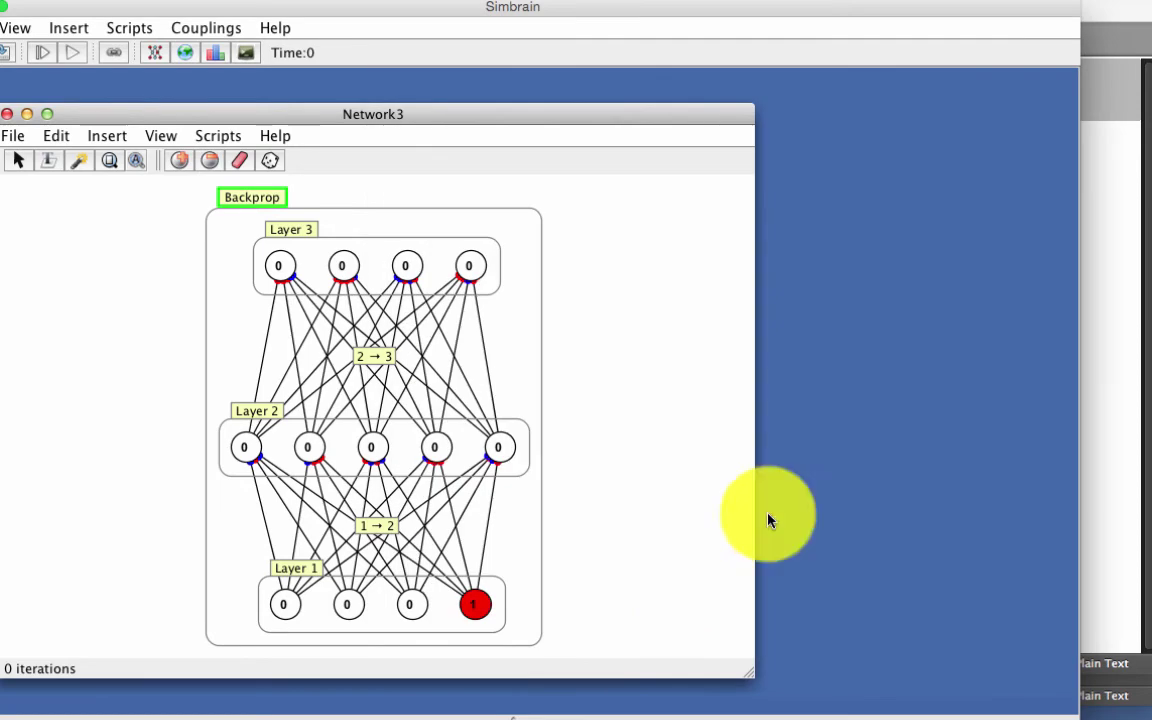
click(1112, 448)
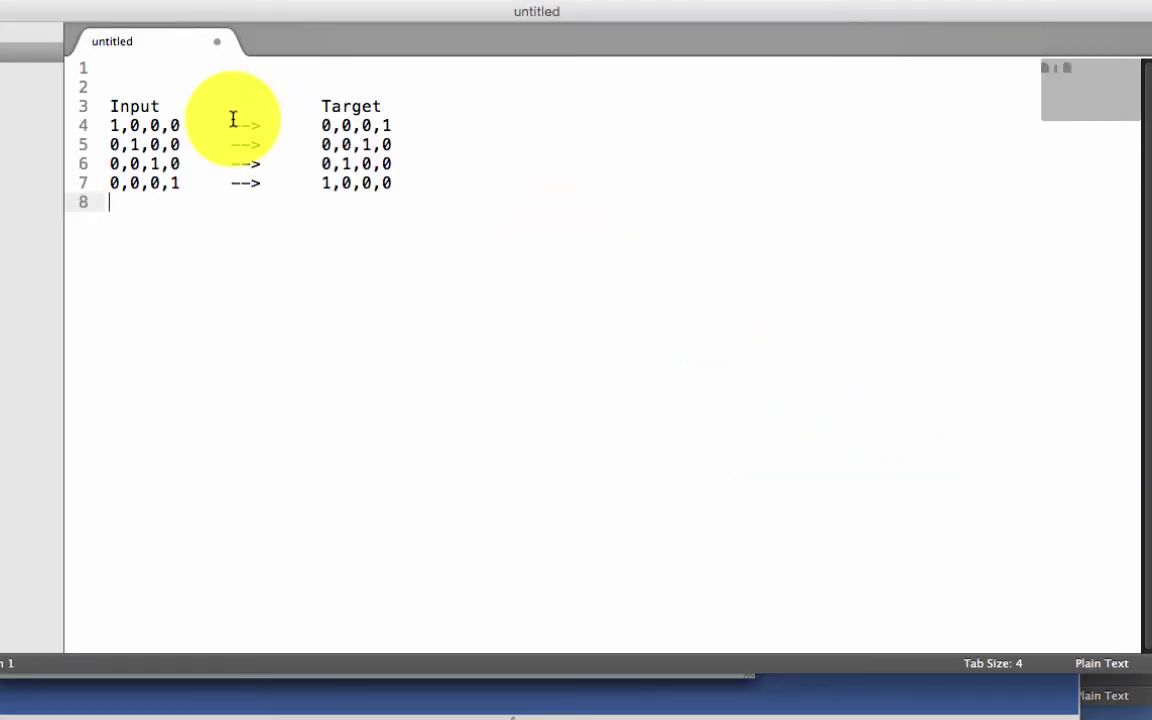
key(super+Tab)
click(156, 227)
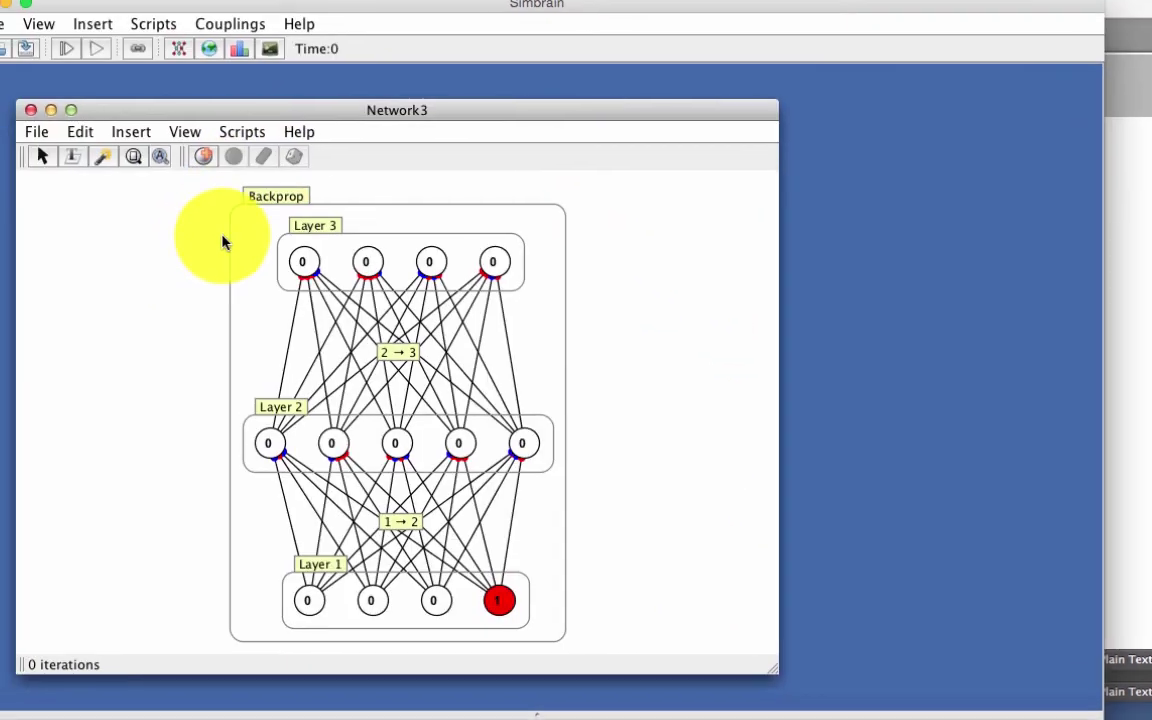
double_click(350, 192)
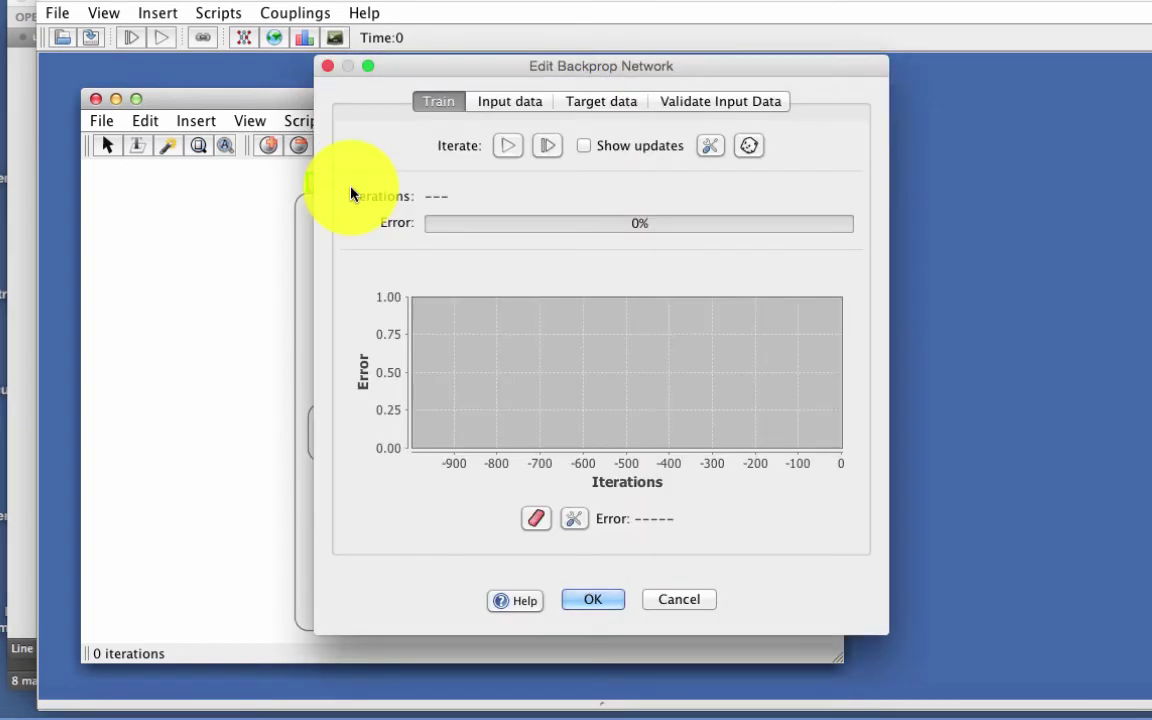
mouse_move(584, 20)
mouse_down()
mouse_move(858, 24)
mouse_move(875, 11)
mouse_up()
Step: Step through each validation input pattern, confirming each lights its reversed target output neuron
click(987, 47)
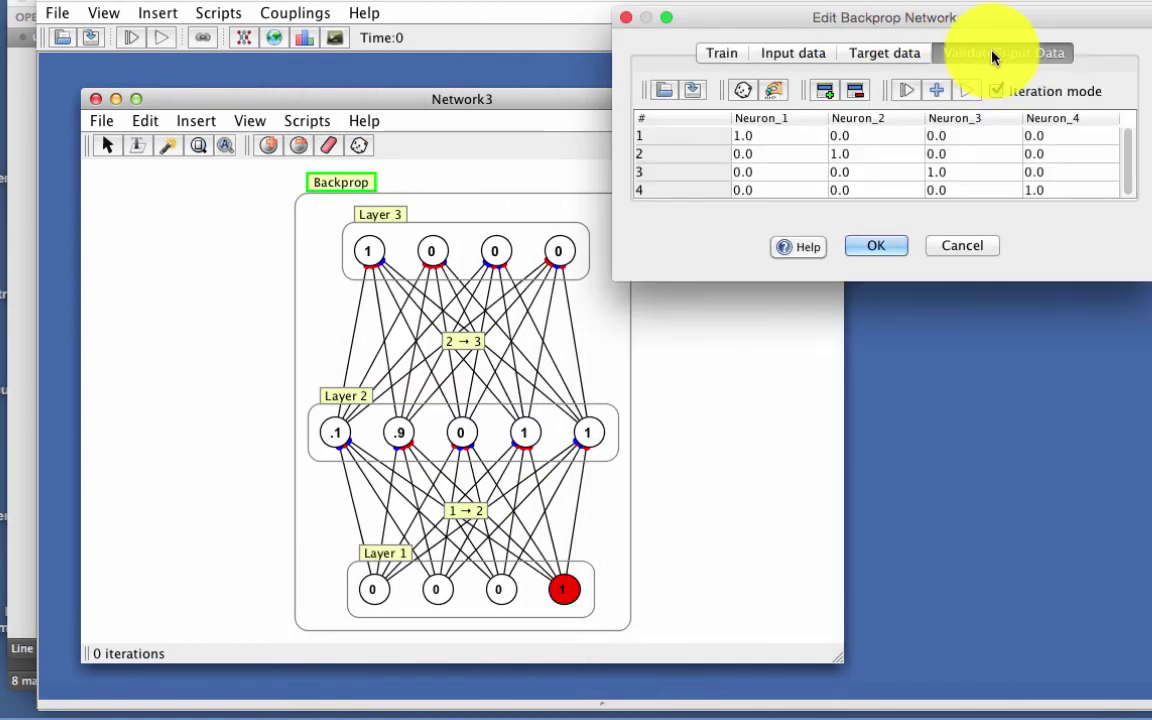
drag(953, 18, 1038, 15)
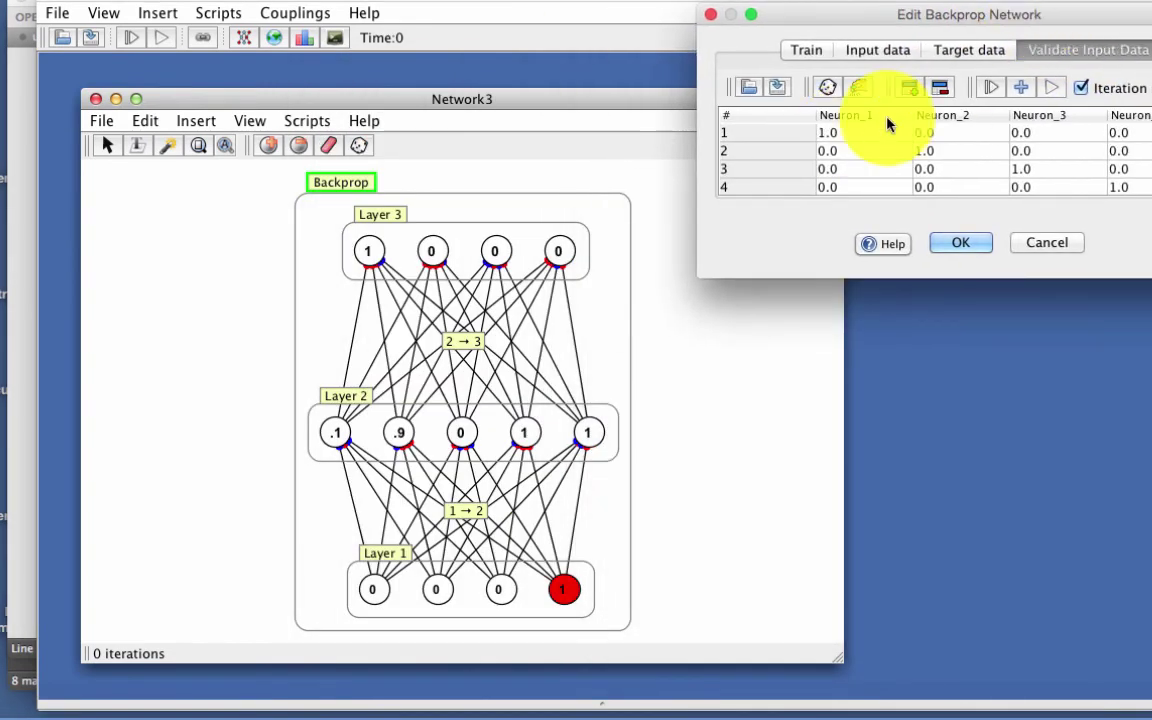
click(997, 92)
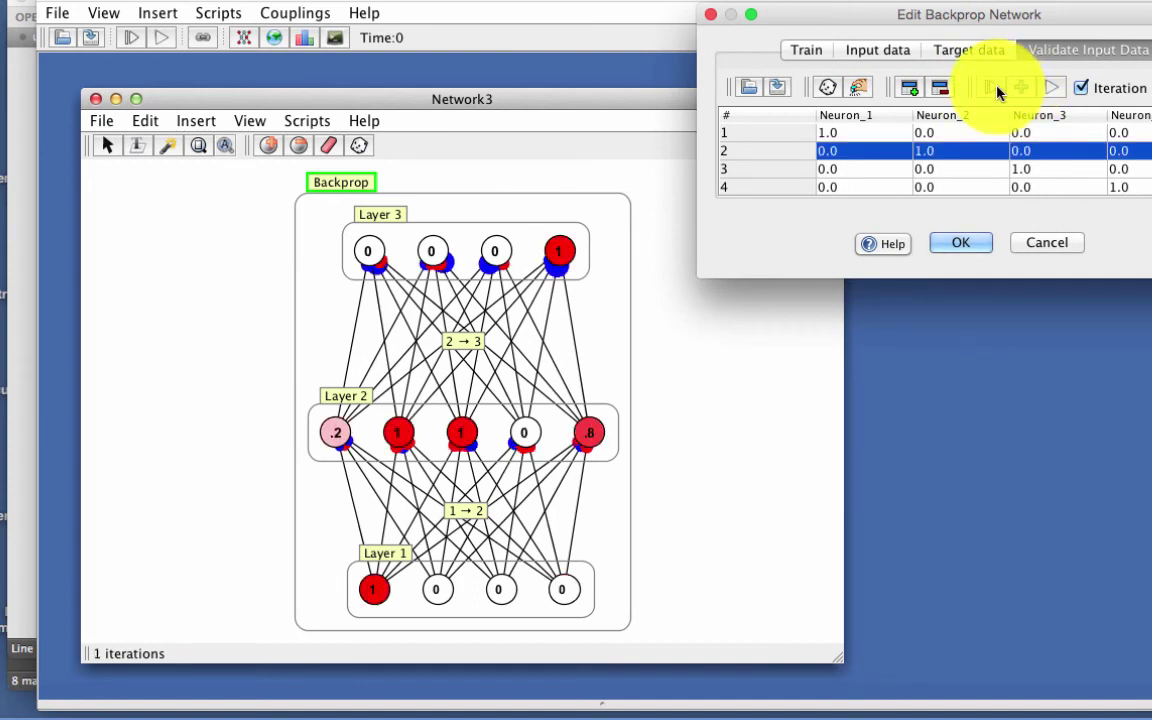
click(997, 92)
click(997, 92)
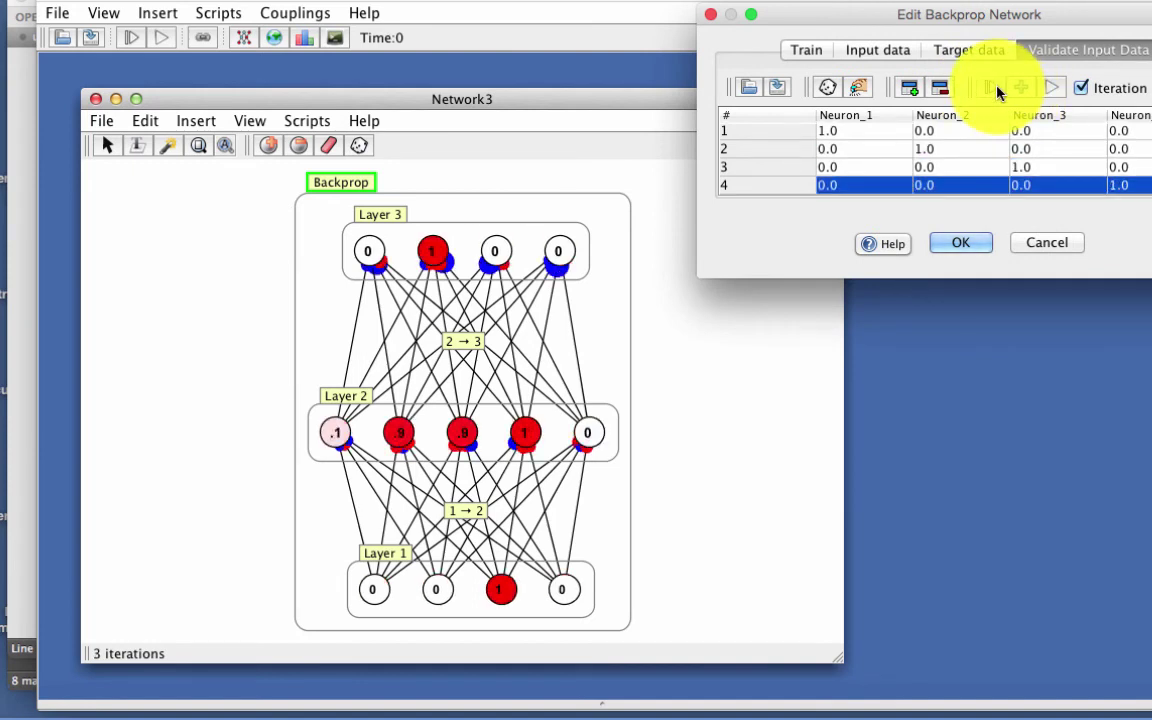
click(997, 92)
click(997, 92)
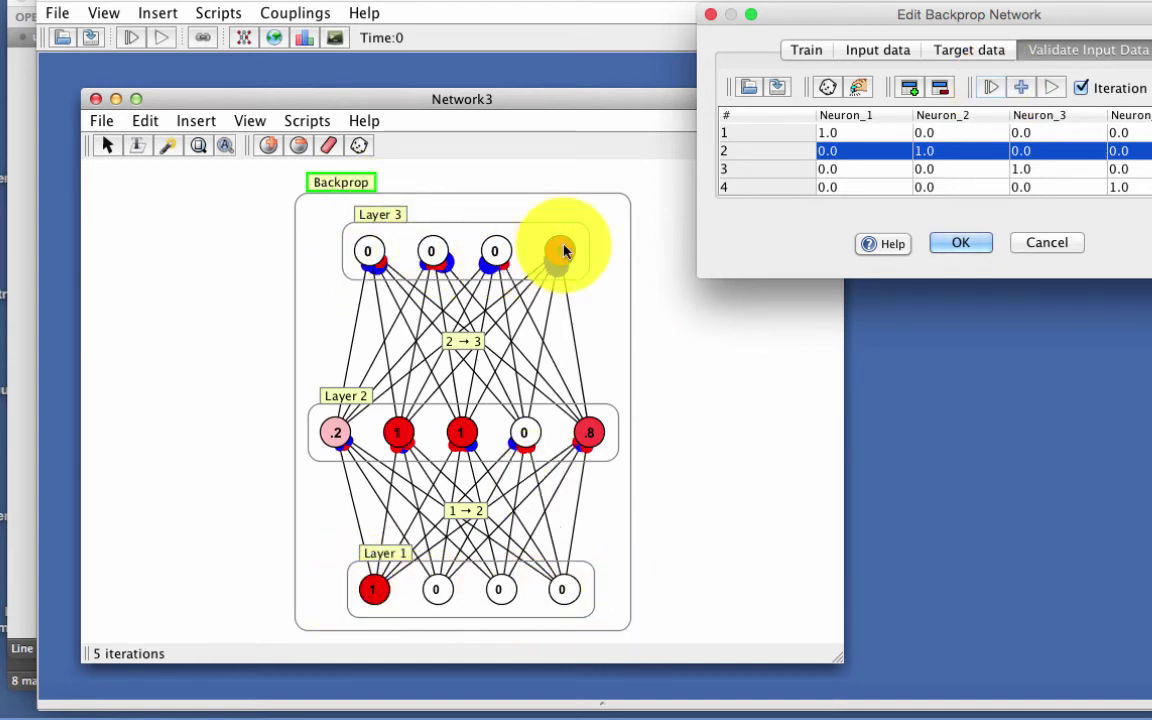
click(997, 90)
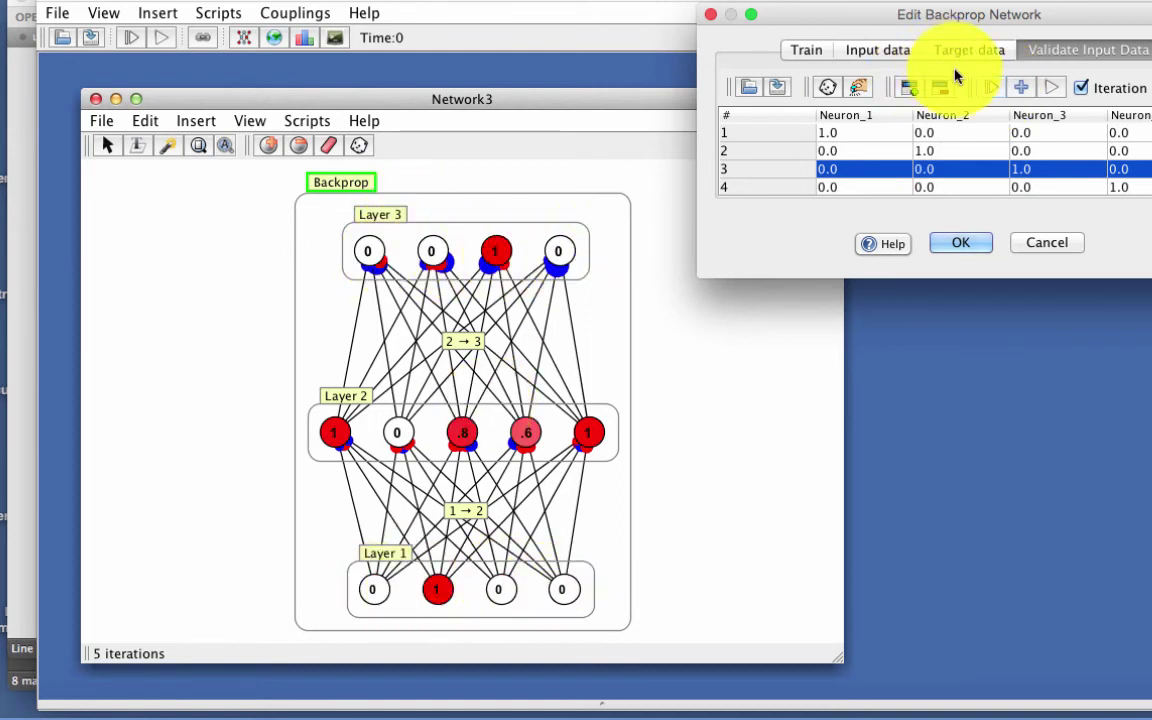
click(993, 90)
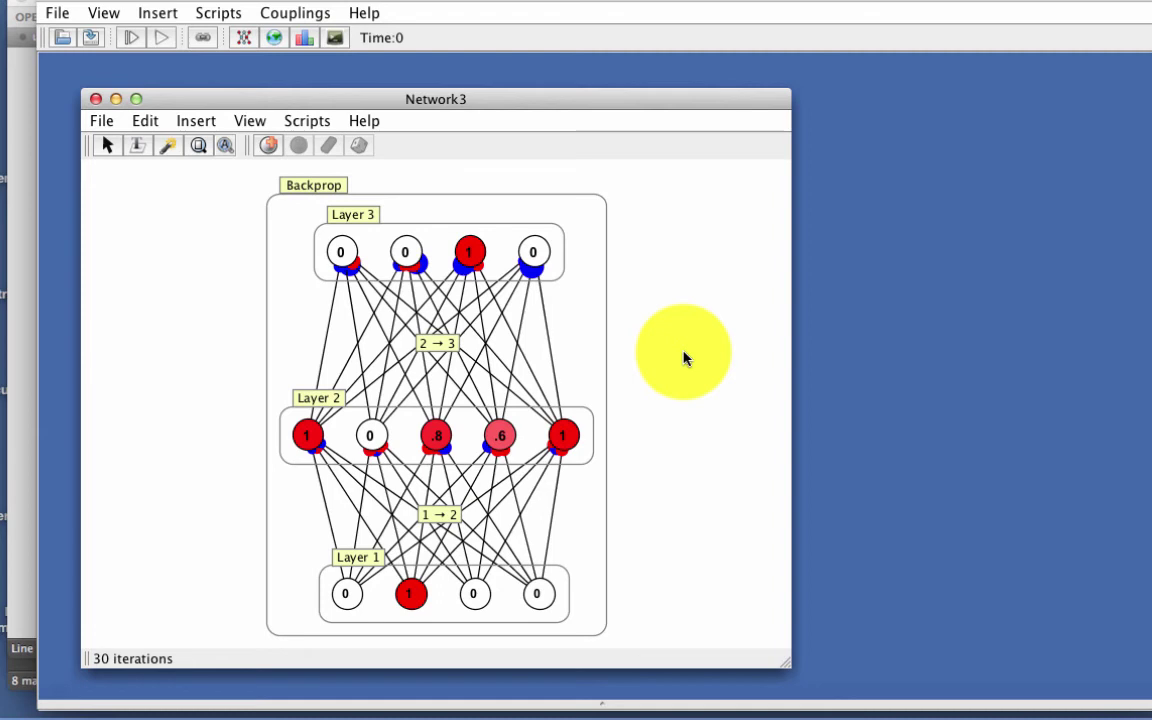
Step: Set the fourth input neuron to 1, run the network, then clear it
click(410, 596)
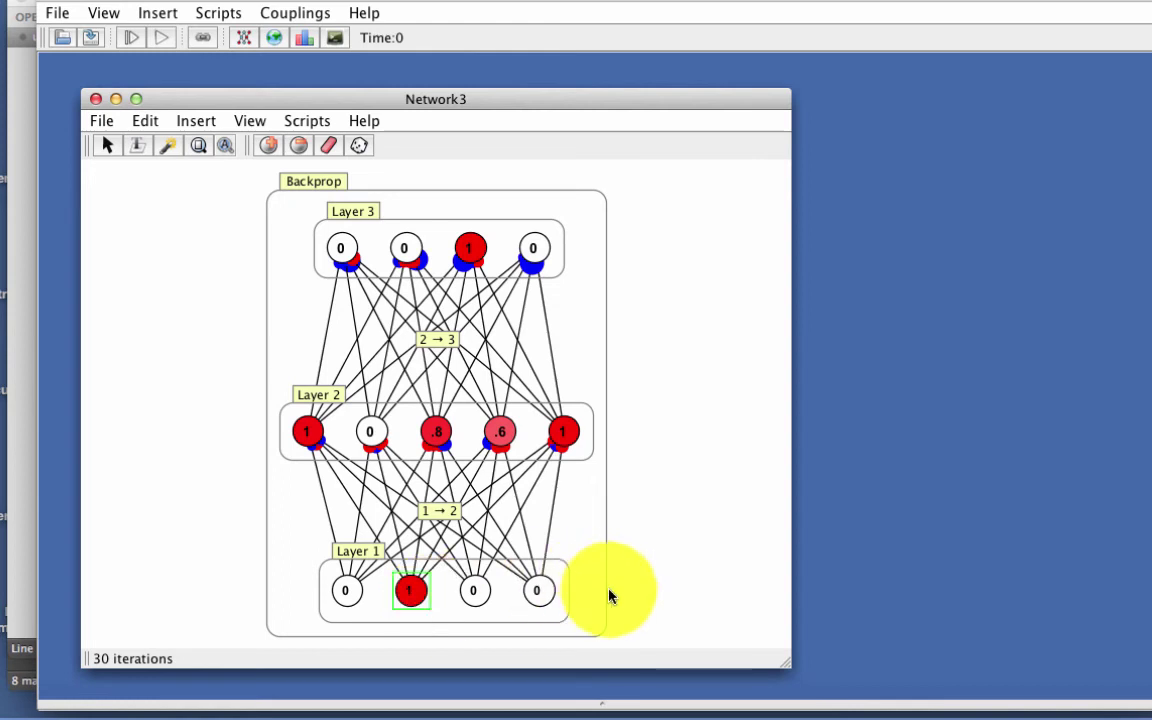
key(c)
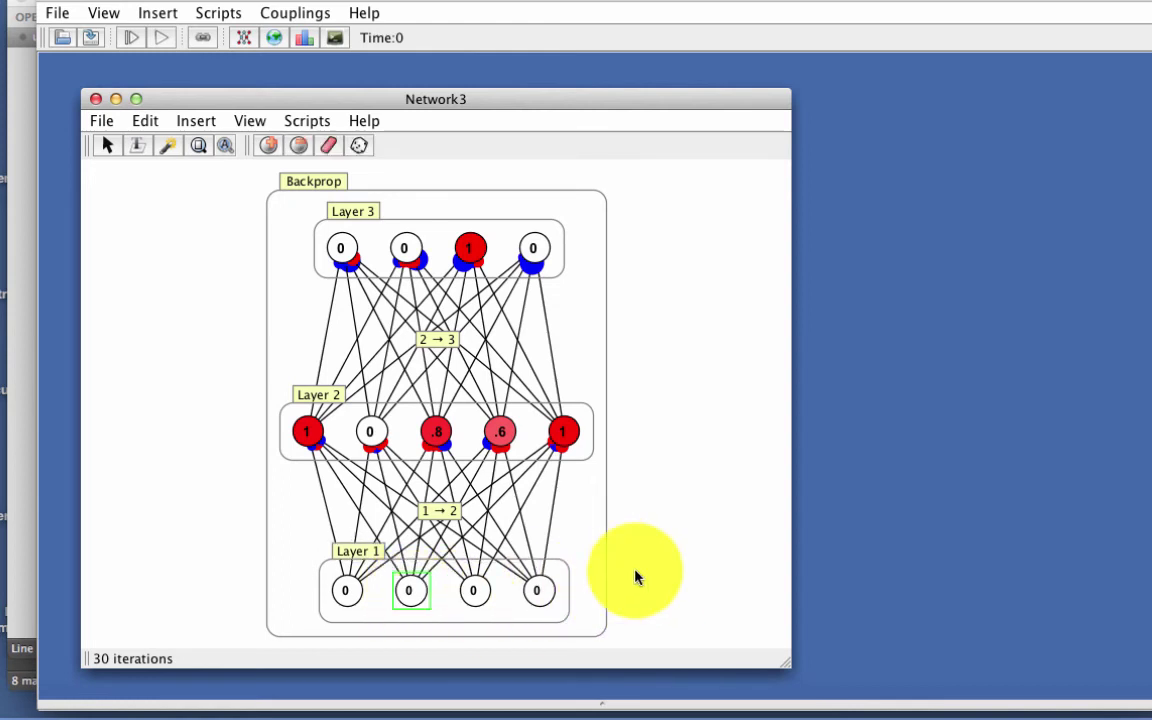
click(548, 596)
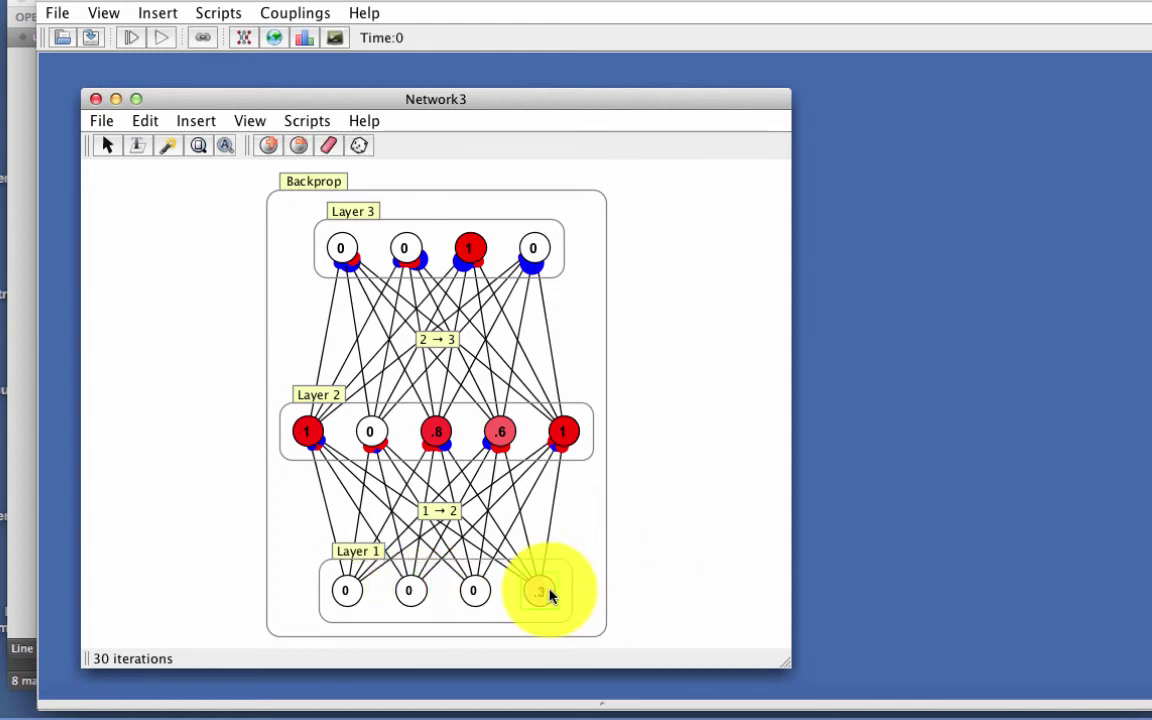
key(Up)
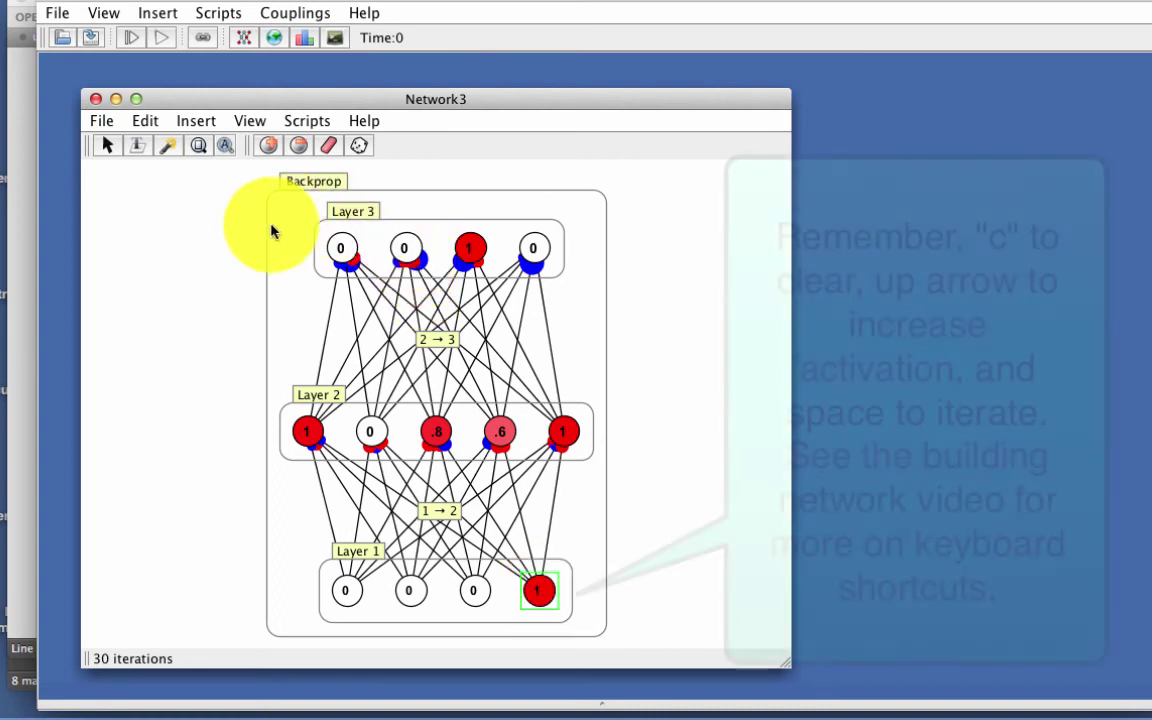
key(space)
key(space)
key(space)
key(space)
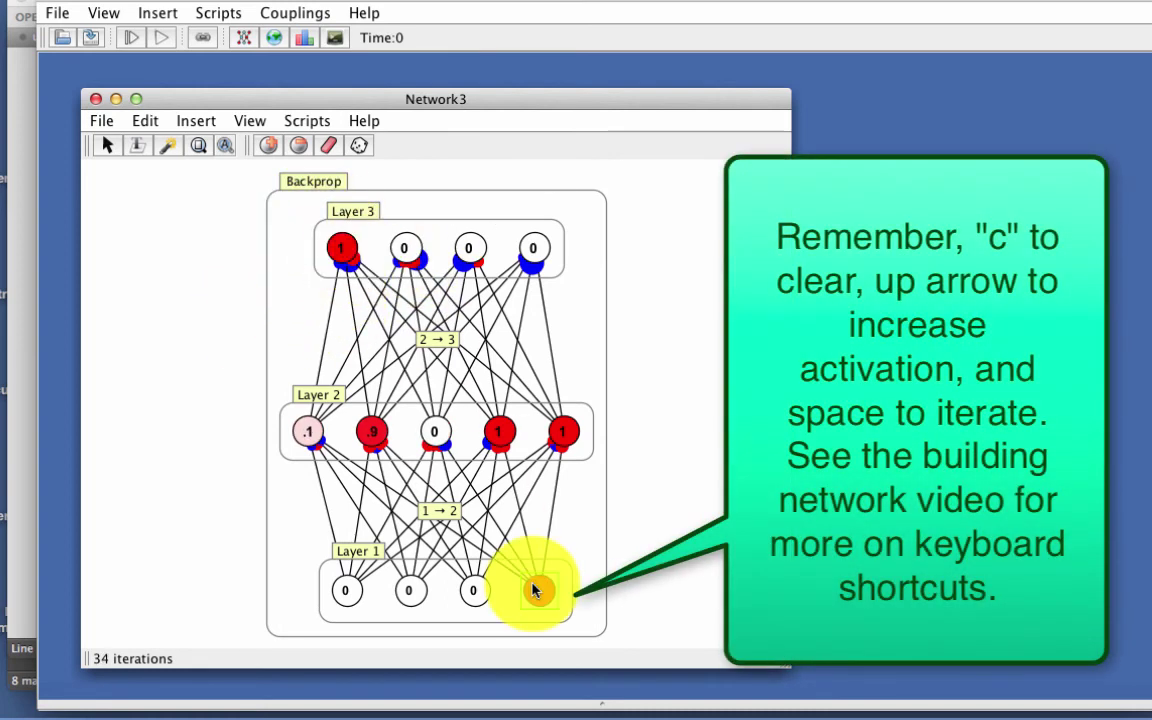
key(c)
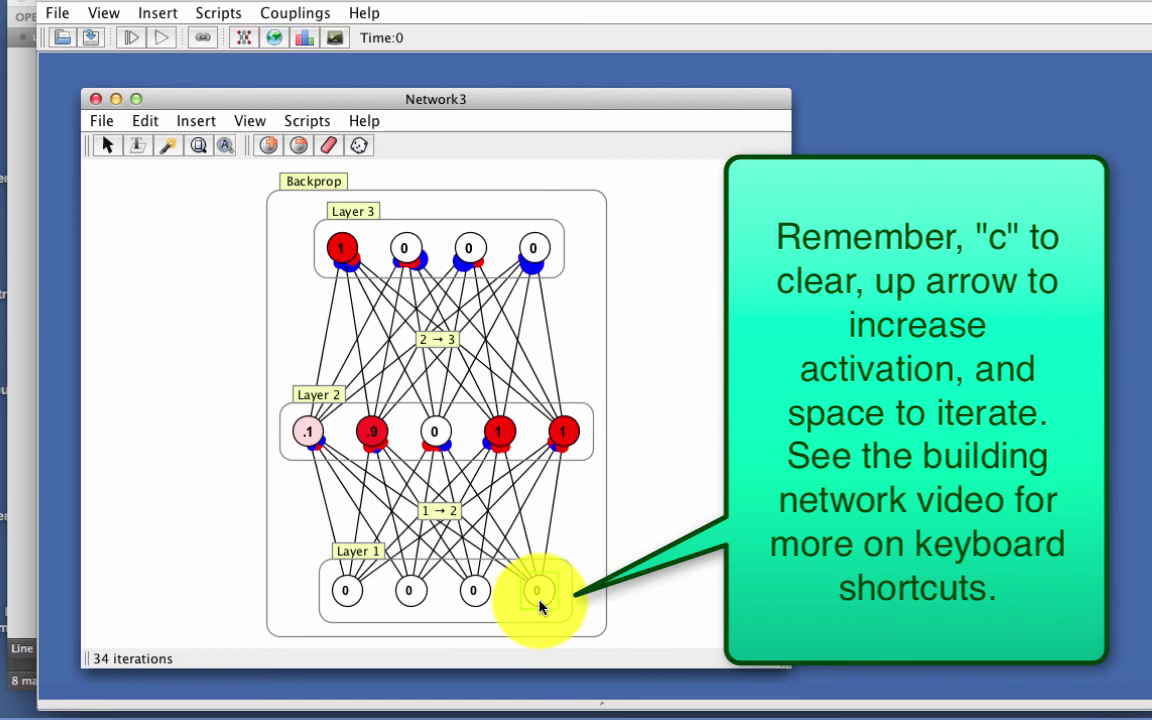
Step: Test the second input at .5, then the first input alone, updating the network each time
click(411, 596)
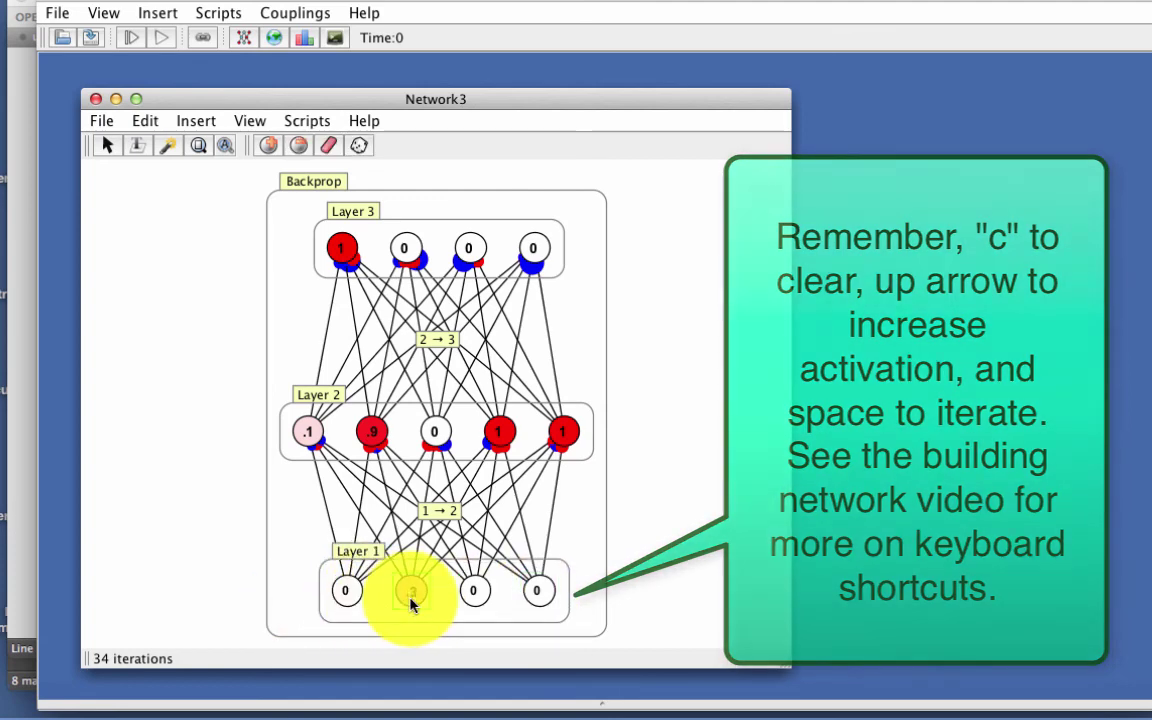
key(Up)
key(Up)
key(Up)
key(space)
key(space)
key(space)
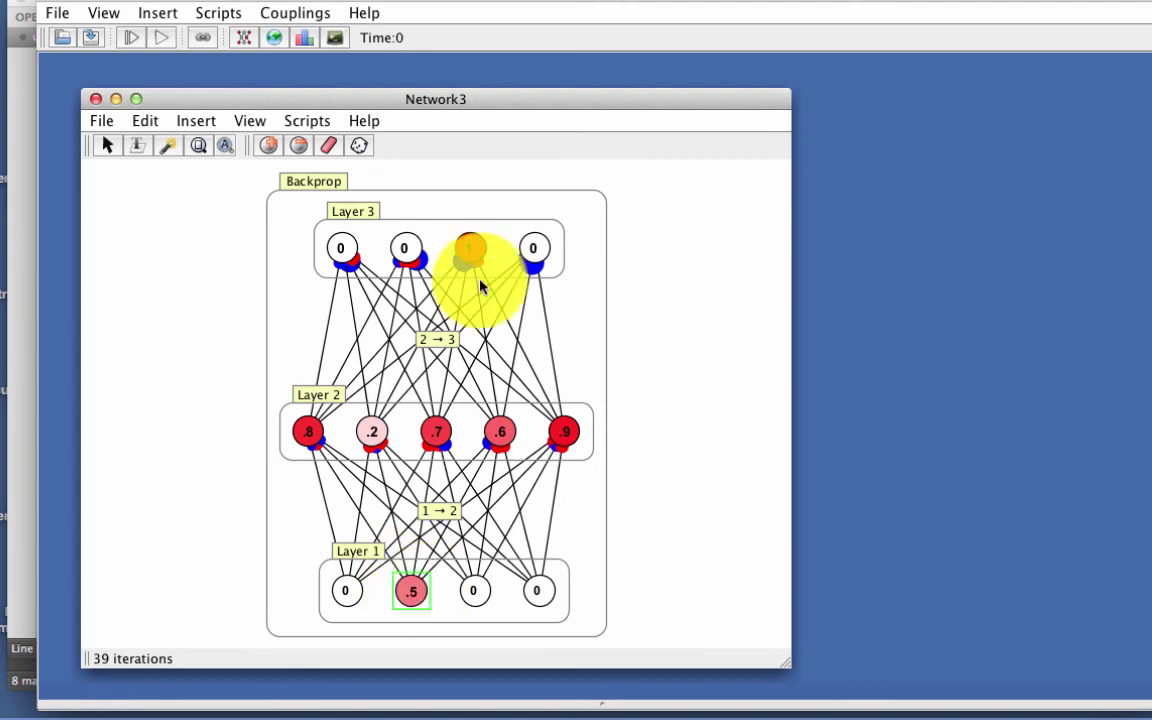
mouse_move(469, 248)
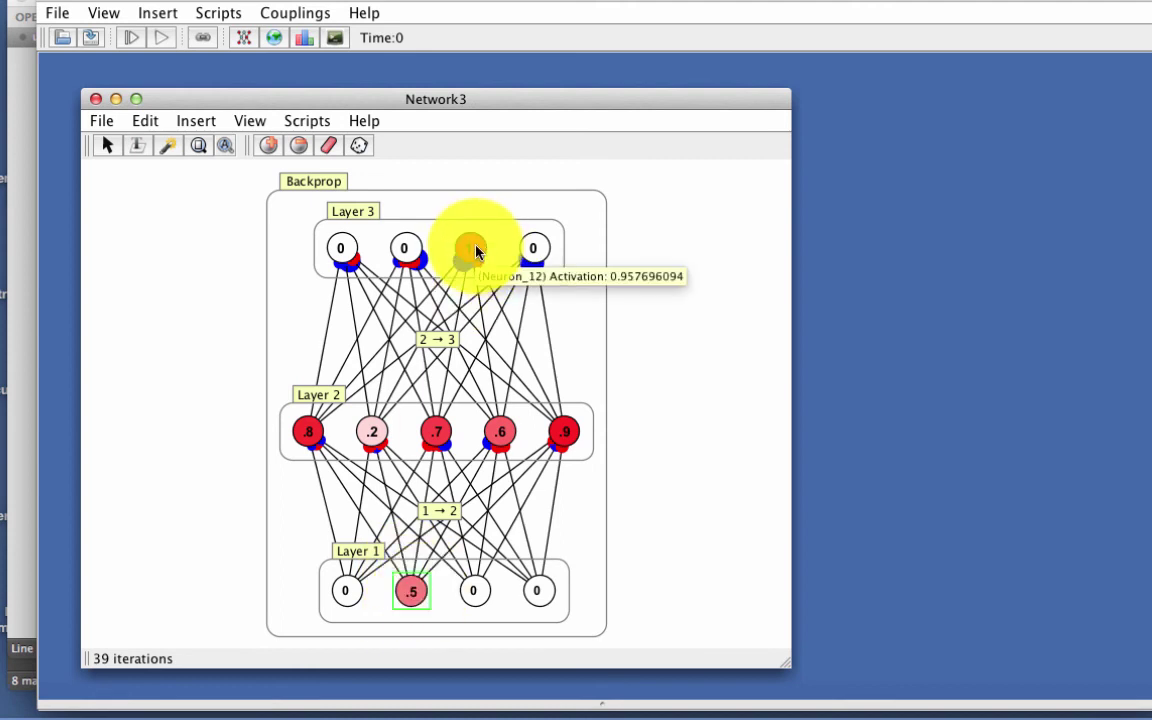
click(714, 580)
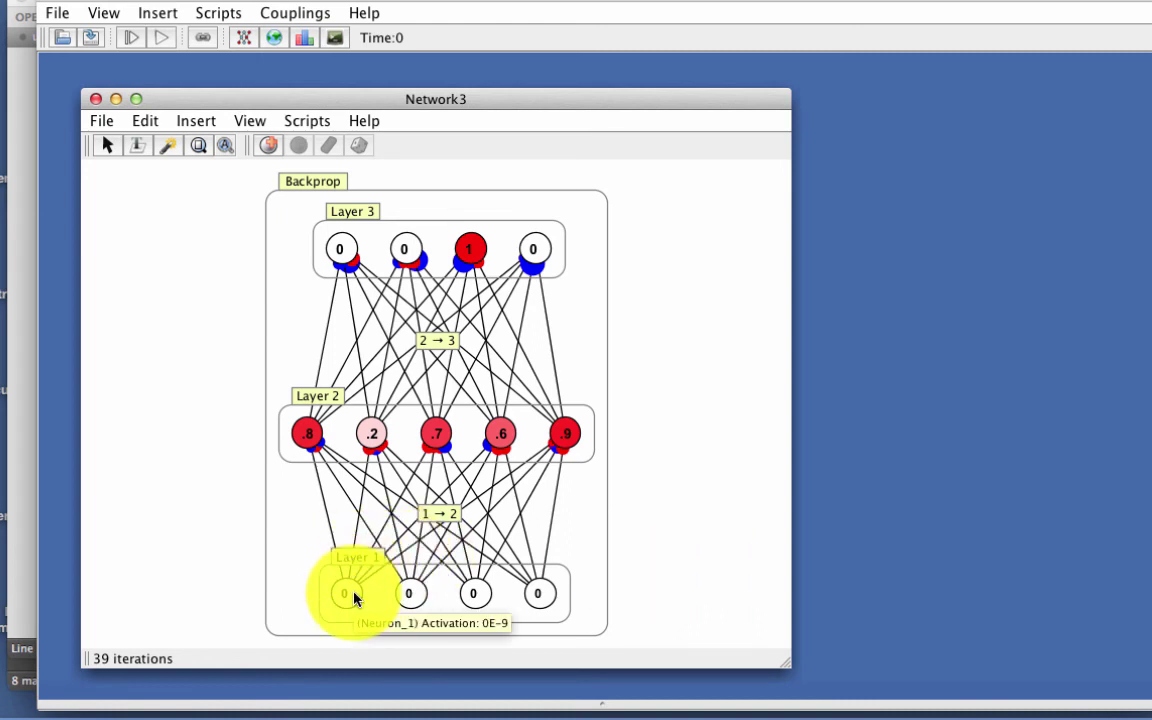
click(353, 595)
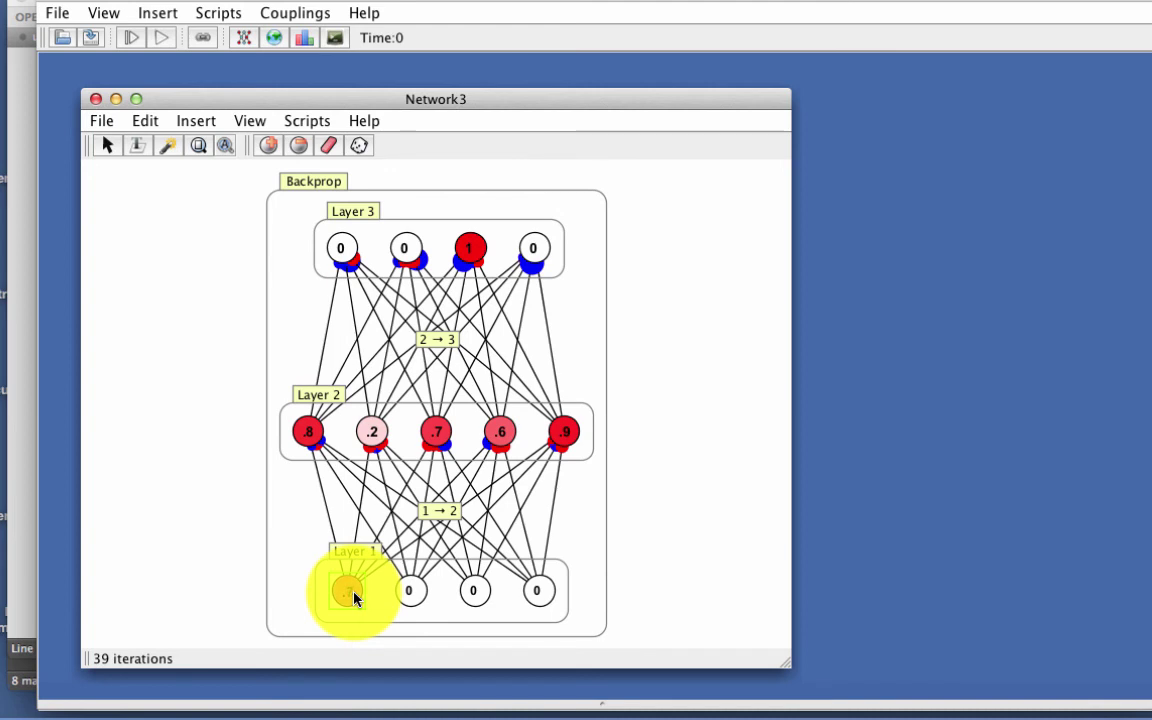
key(space)
key(space)
key(space)
key(space)
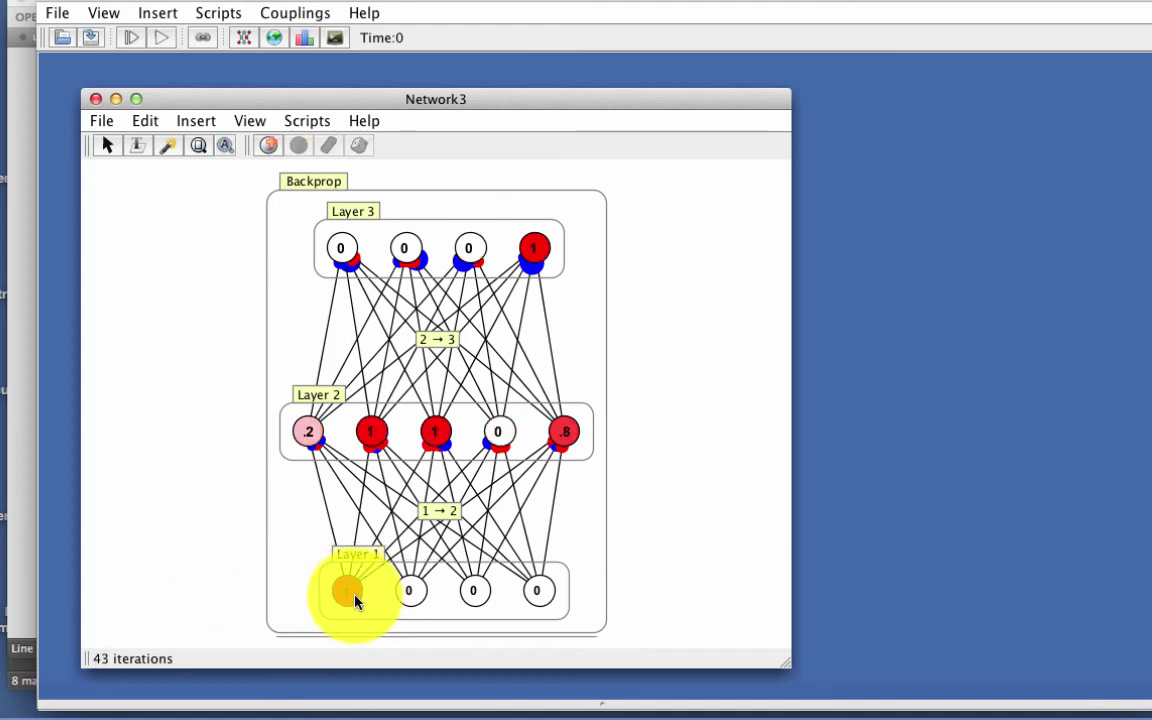
click(347, 598)
Step: Vary the first three input neurons together, ending at .3 each, and watch the outputs
drag(347, 598, 481, 600)
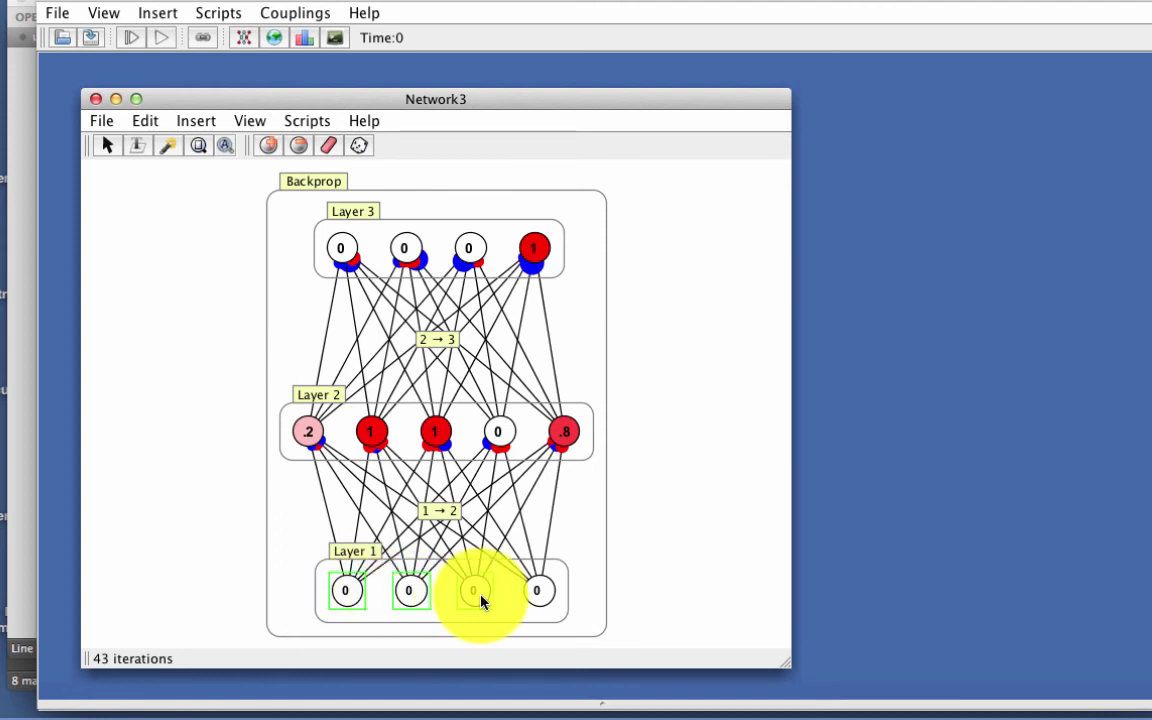
key(Up)
key(Up)
key(Up)
key(space)
key(space)
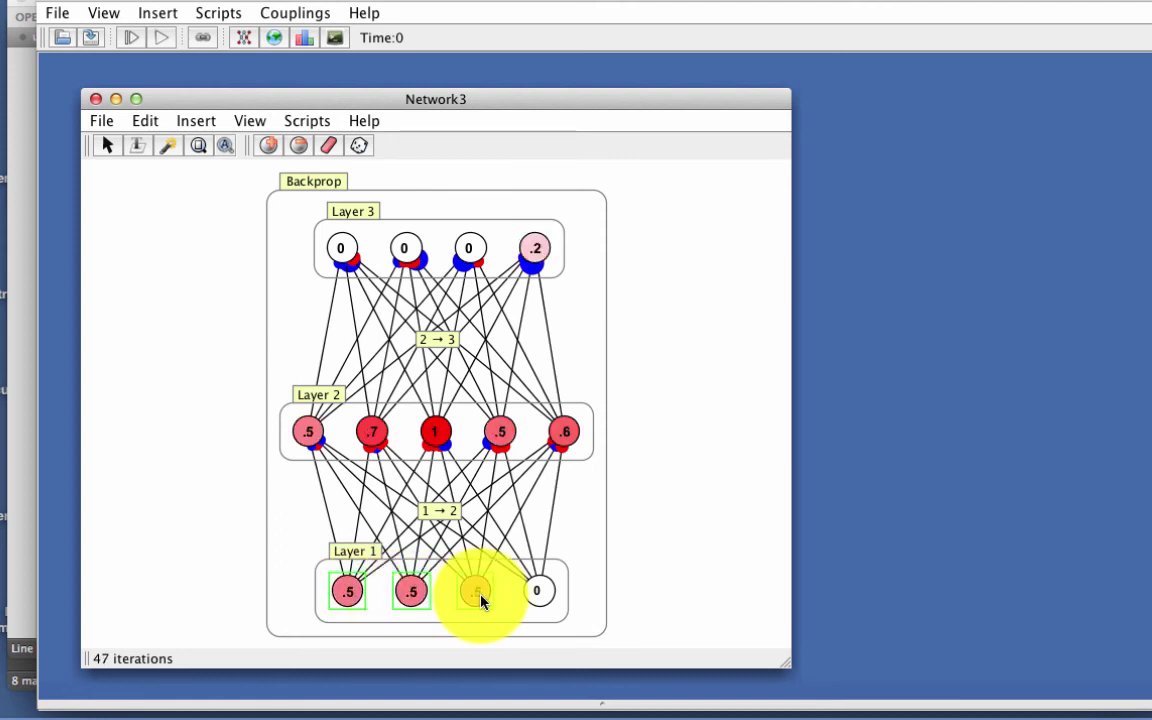
key(Up)
key(Up)
key(space)
key(space)
key(space)
key(Down)
key(Down)
key(Down)
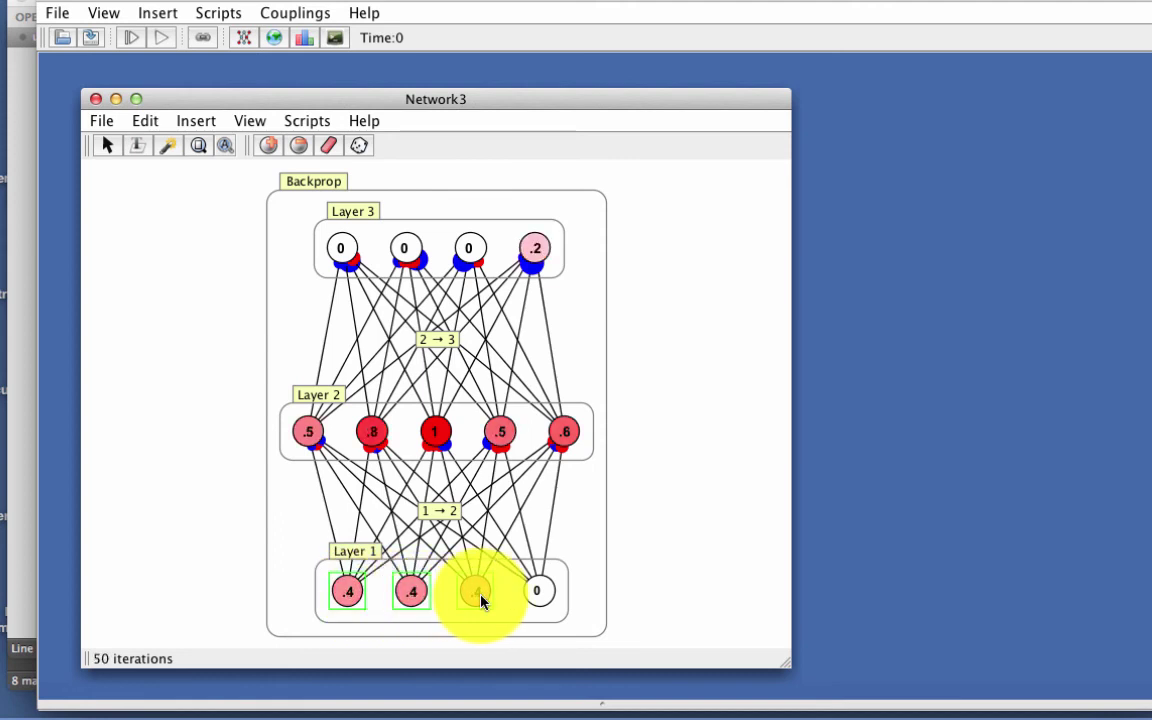
key(space)
key(space)
key(space)
key(space)
key(Up)
key(Up)
key(Up)
key(space)
key(space)
key(Down)
key(Down)
key(Down)
key(Down)
key(space)
key(space)
key(space)
key(space)
key(space)
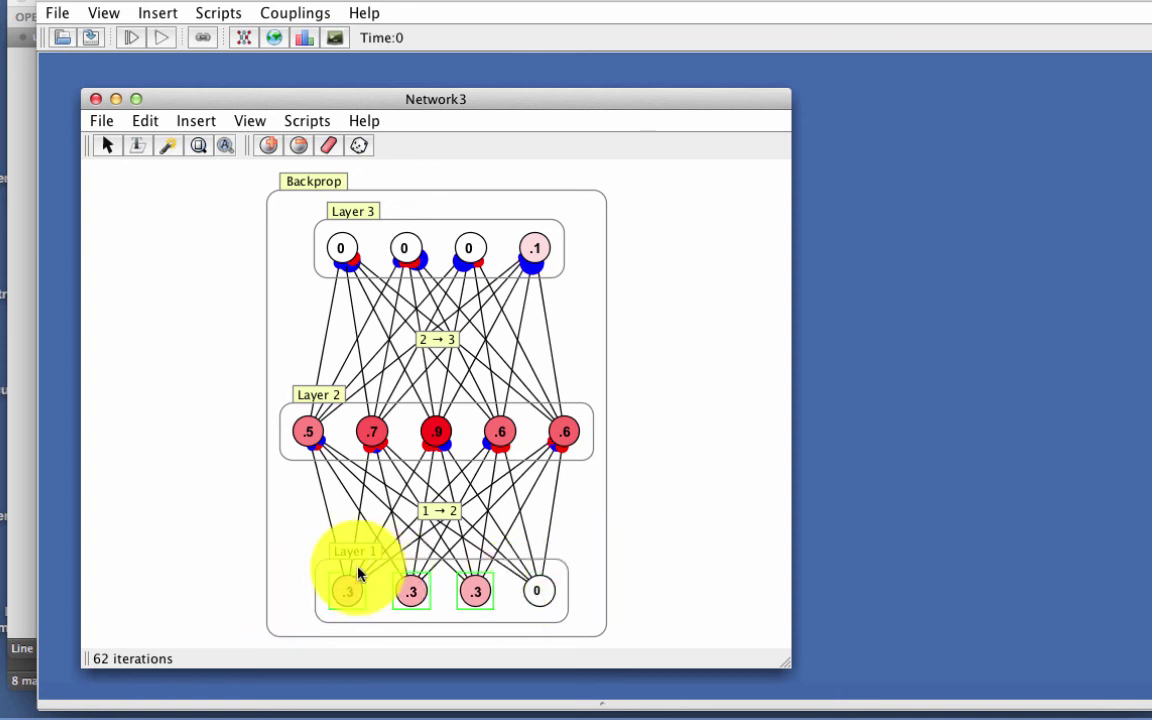
Step: Reset the inputs and wire one new neuron to the last Layer 1 input, deleting the three extras
key(c)
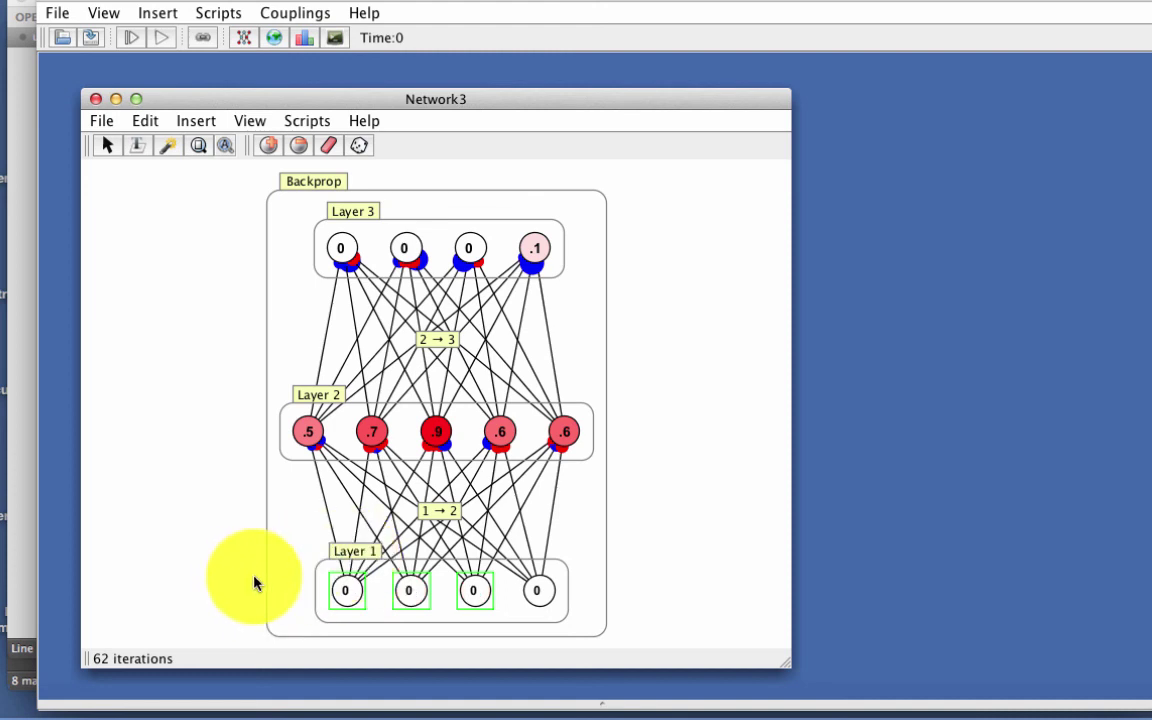
click(252, 584)
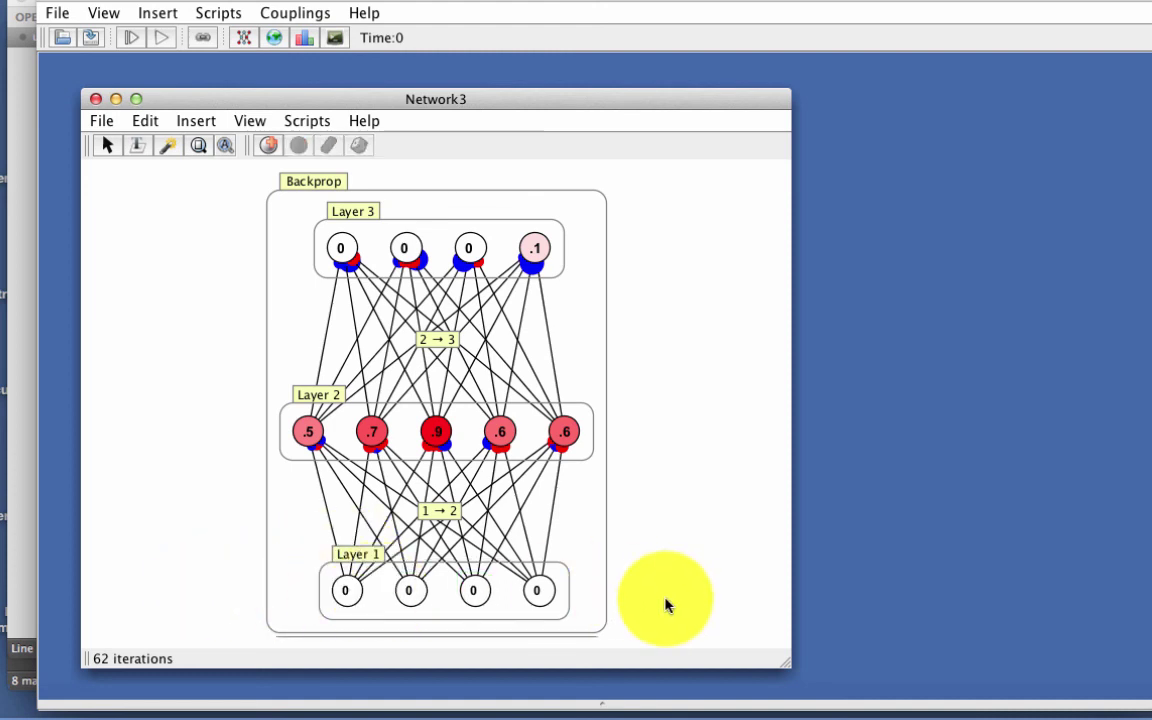
key(p)
key(p)
key(p)
key(p)
click(538, 605)
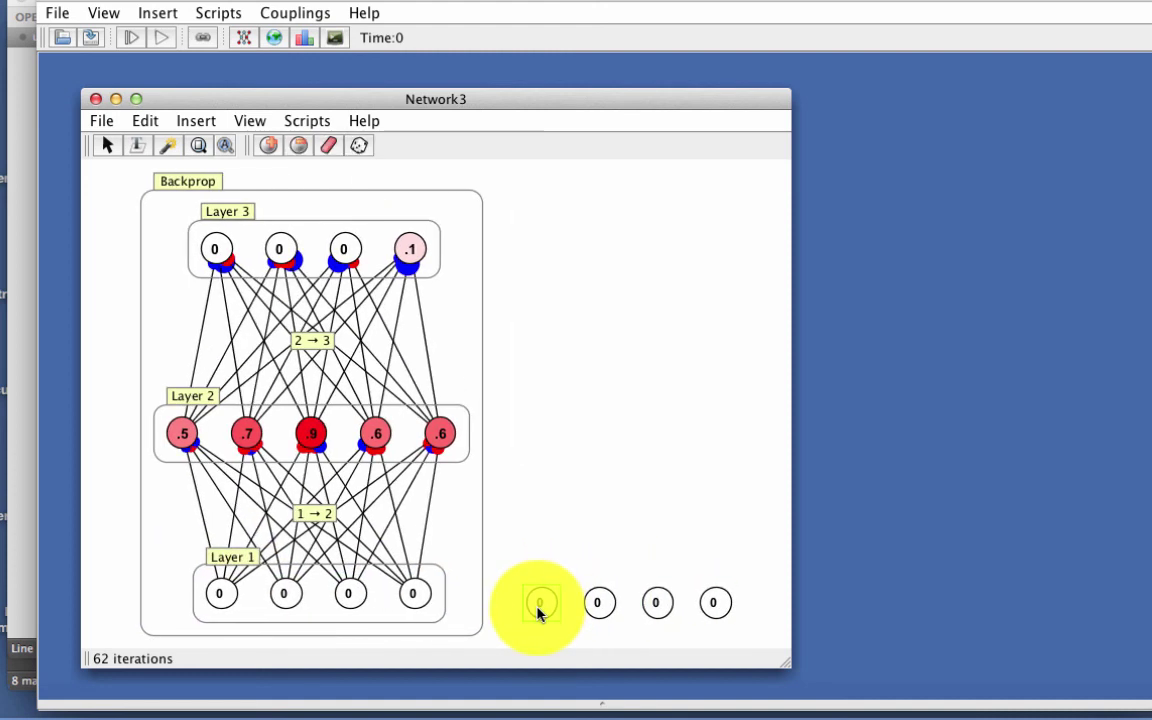
key(1)
click(420, 596)
key(2)
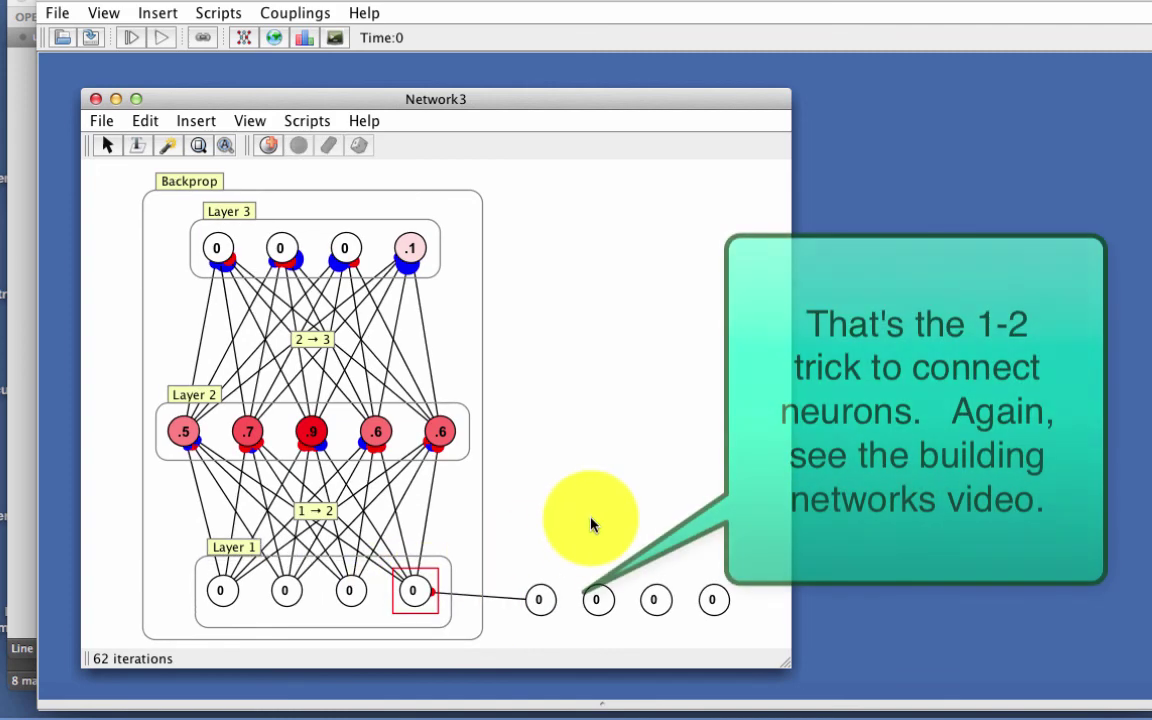
drag(571, 542, 726, 625)
key(Delete)
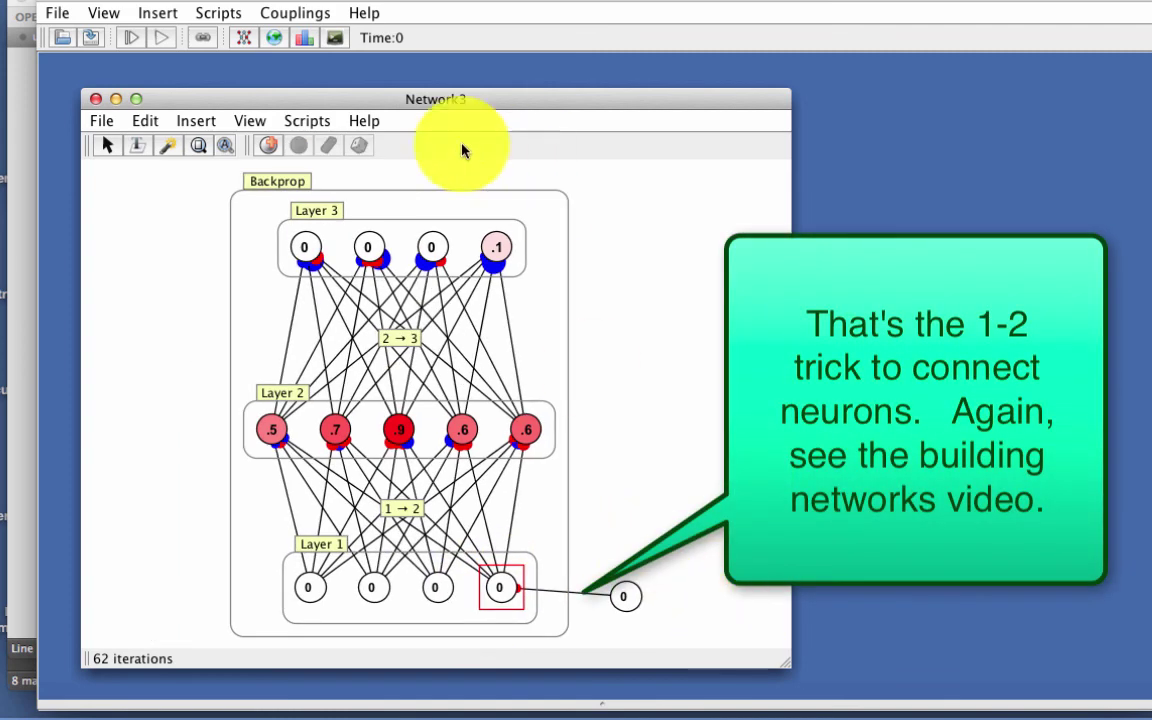
Step: Set the external neuron to Clamped so it holds activation 1
click(274, 37)
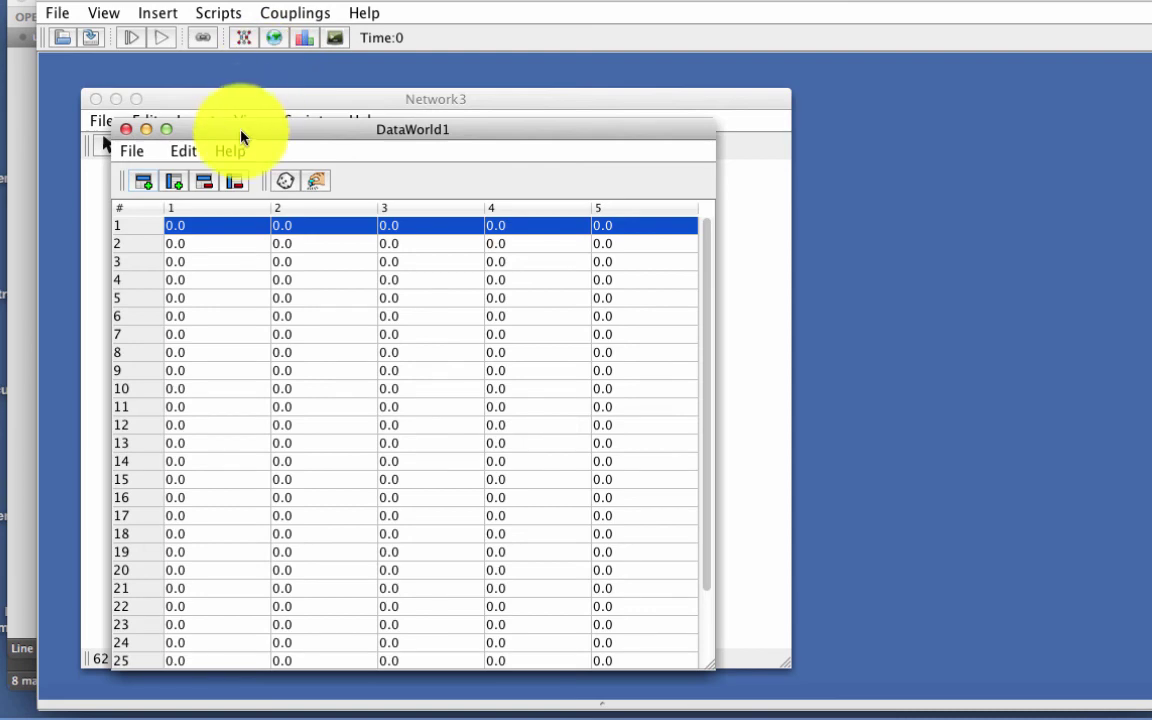
drag(240, 137, 863, 132)
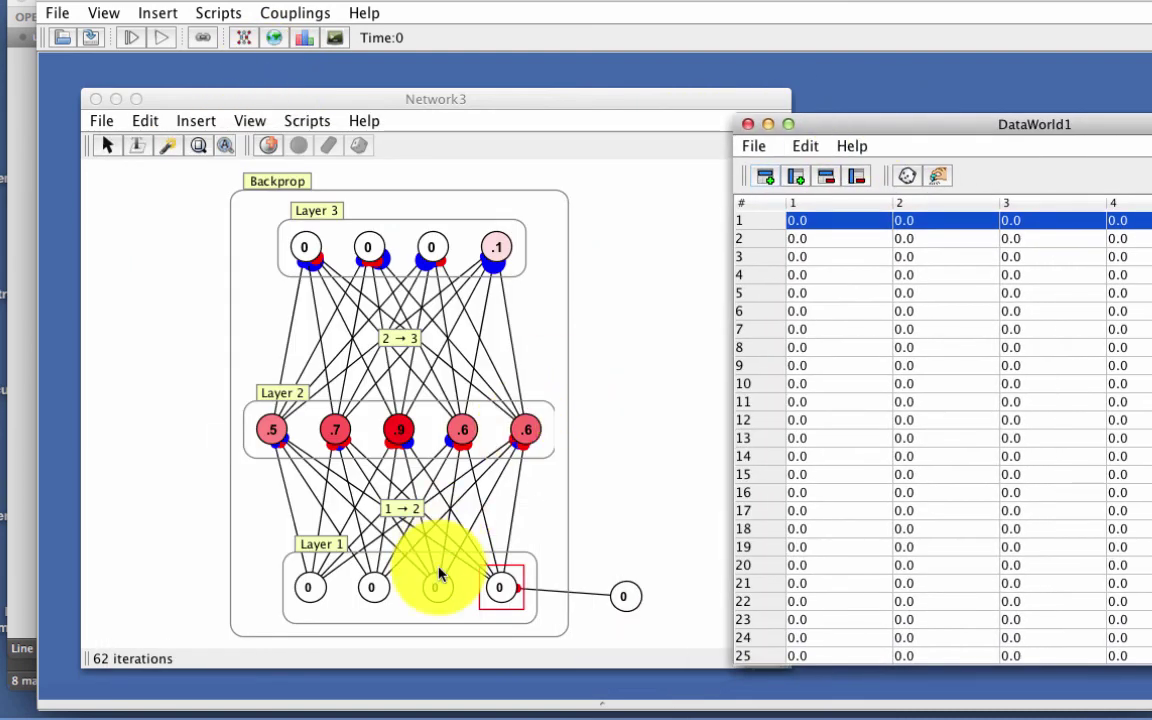
click(748, 124)
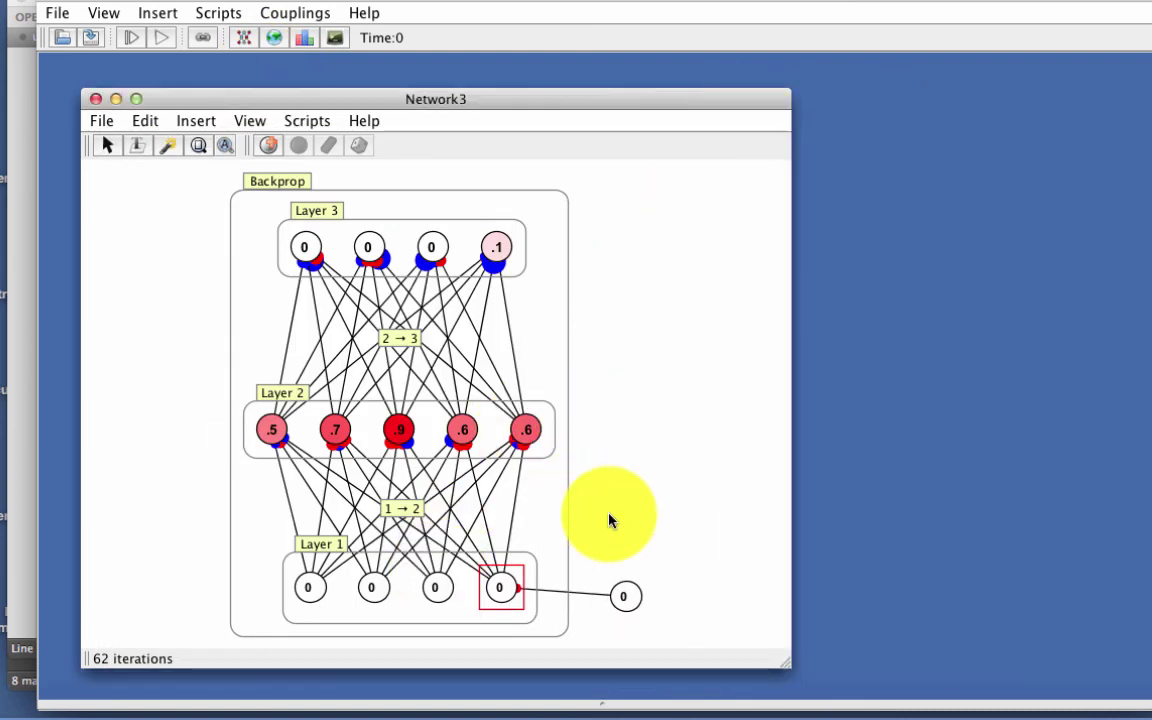
click(612, 520)
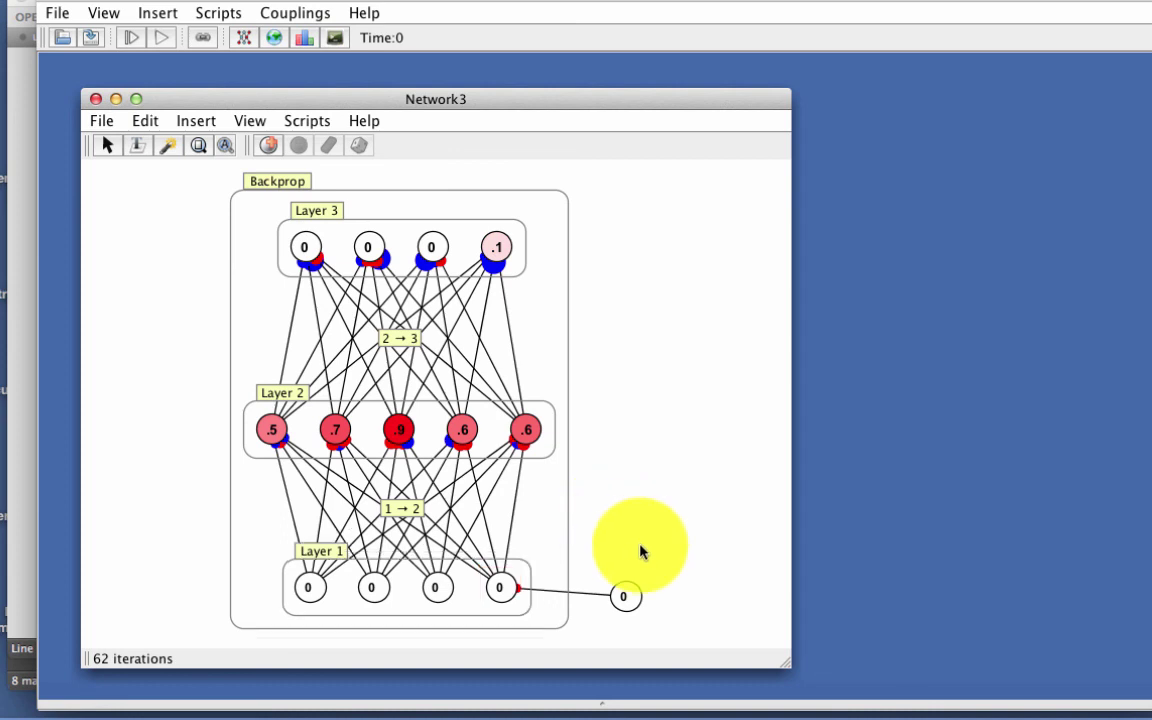
click(638, 598)
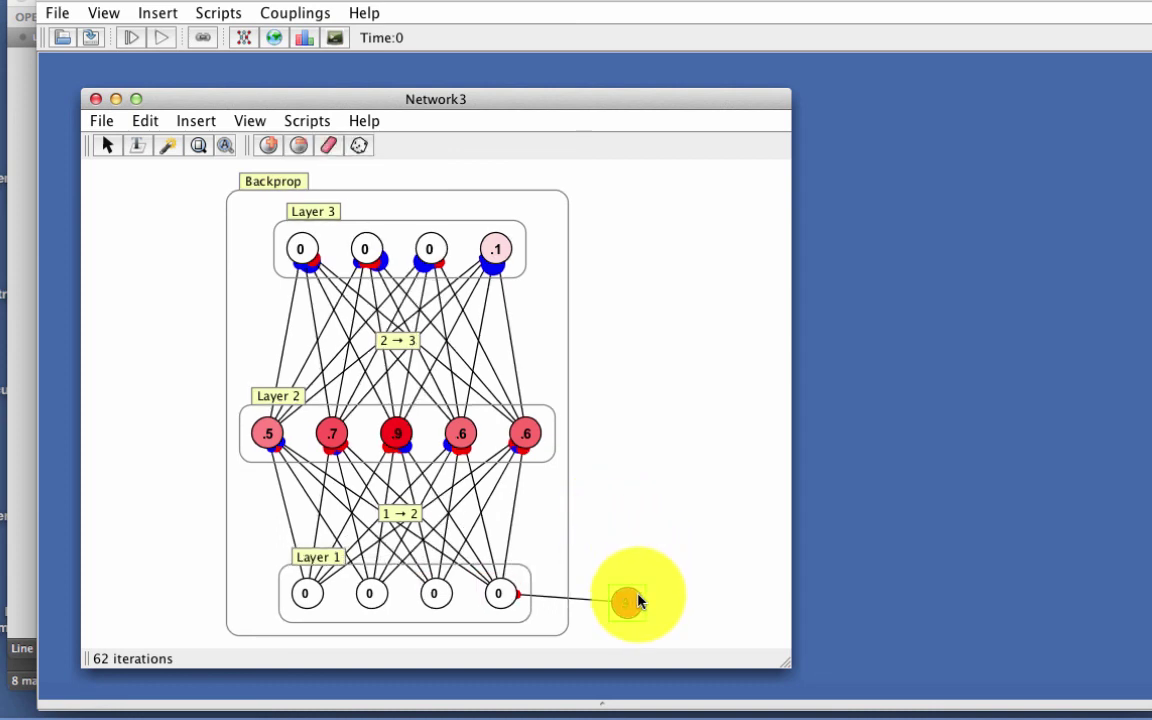
double_click(636, 600)
click(726, 343)
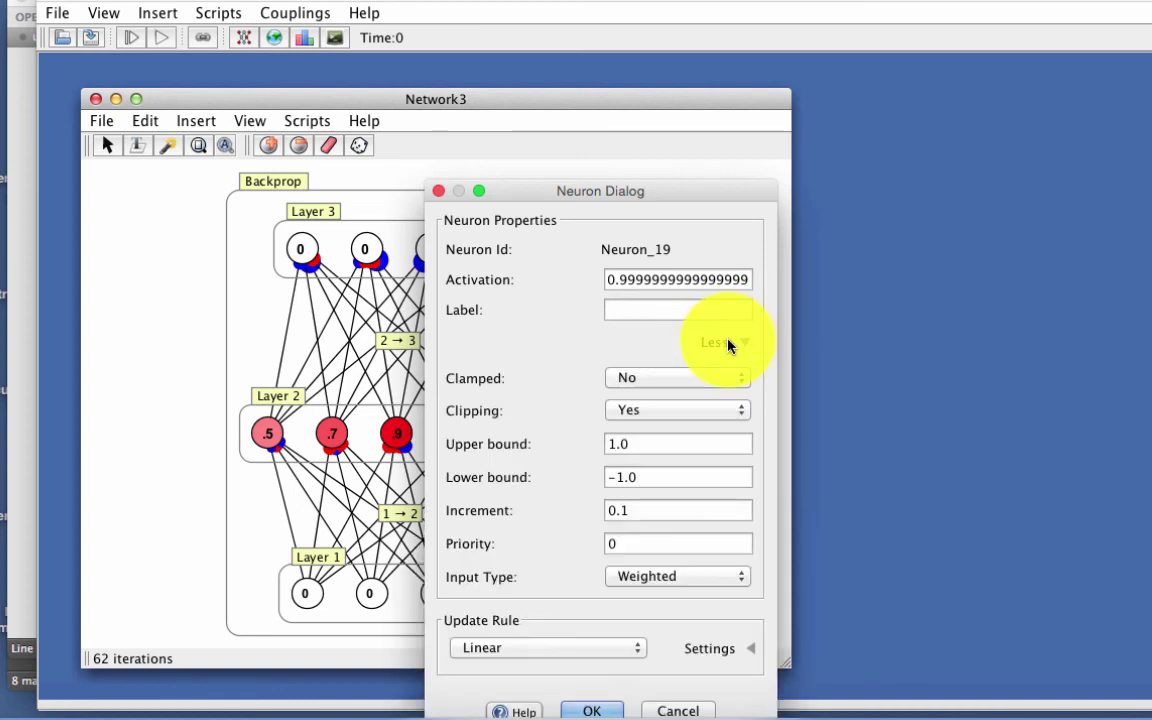
click(681, 378)
click(676, 362)
drag(630, 190, 624, 66)
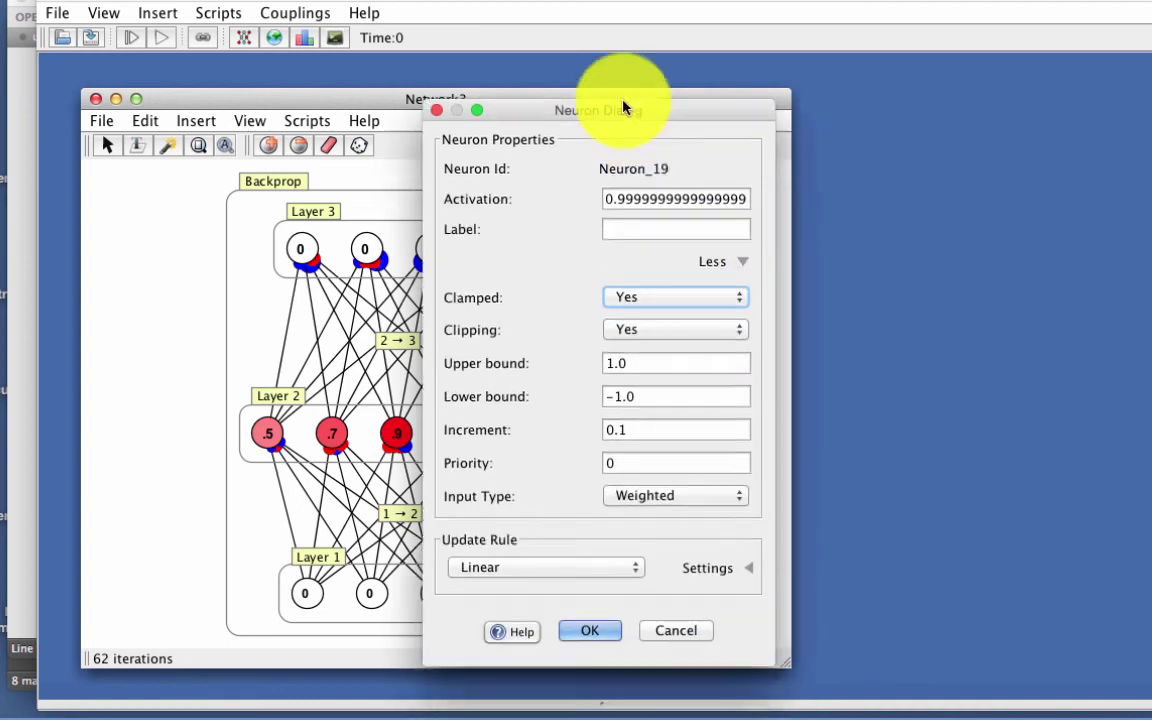
click(607, 586)
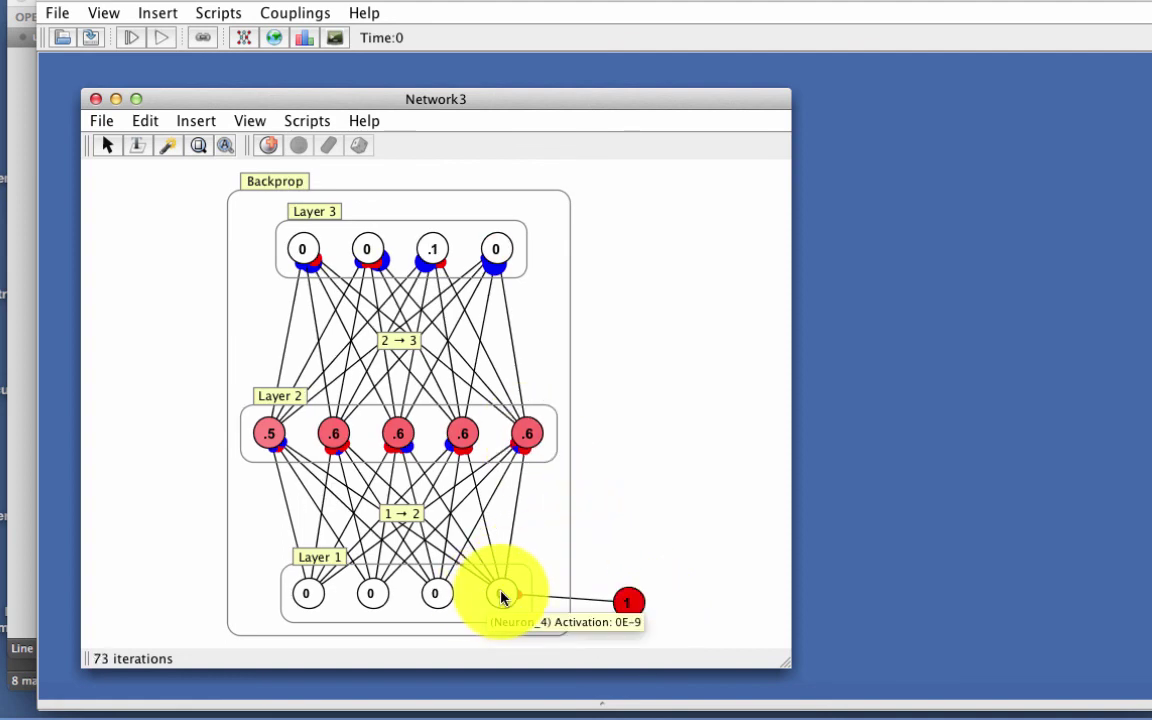
Step: Set all Layer 1 neurons to Clamped: No in the group's Neurons settings and apply
double_click(322, 556)
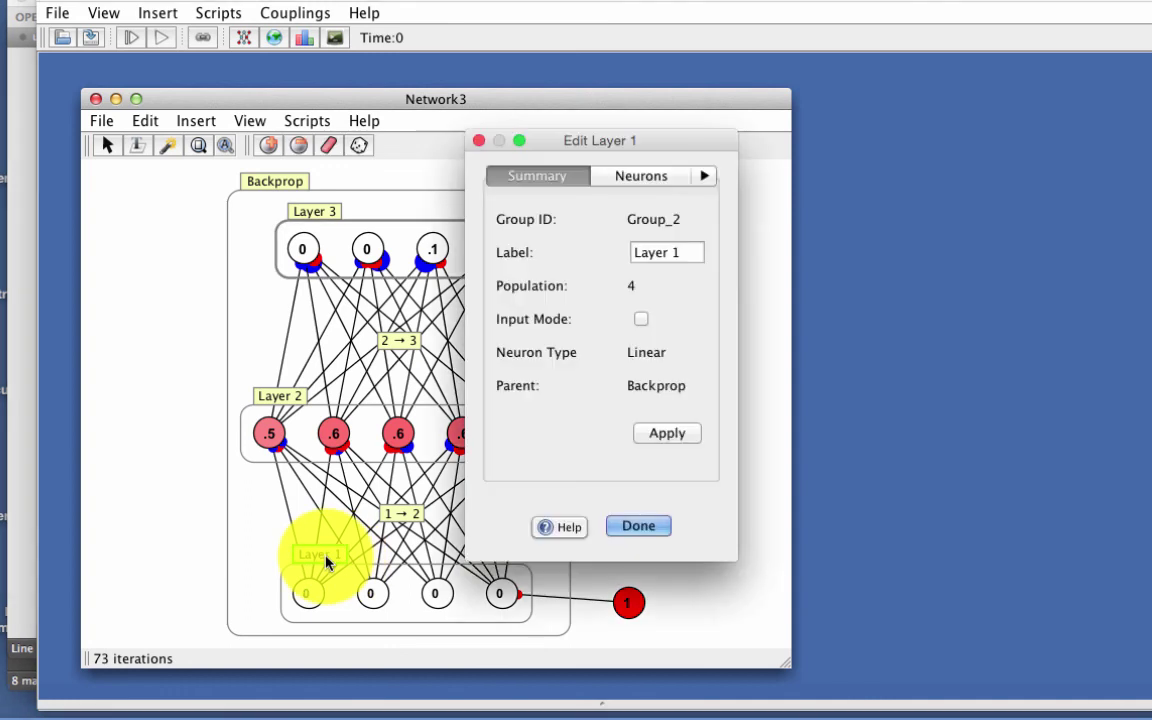
click(665, 176)
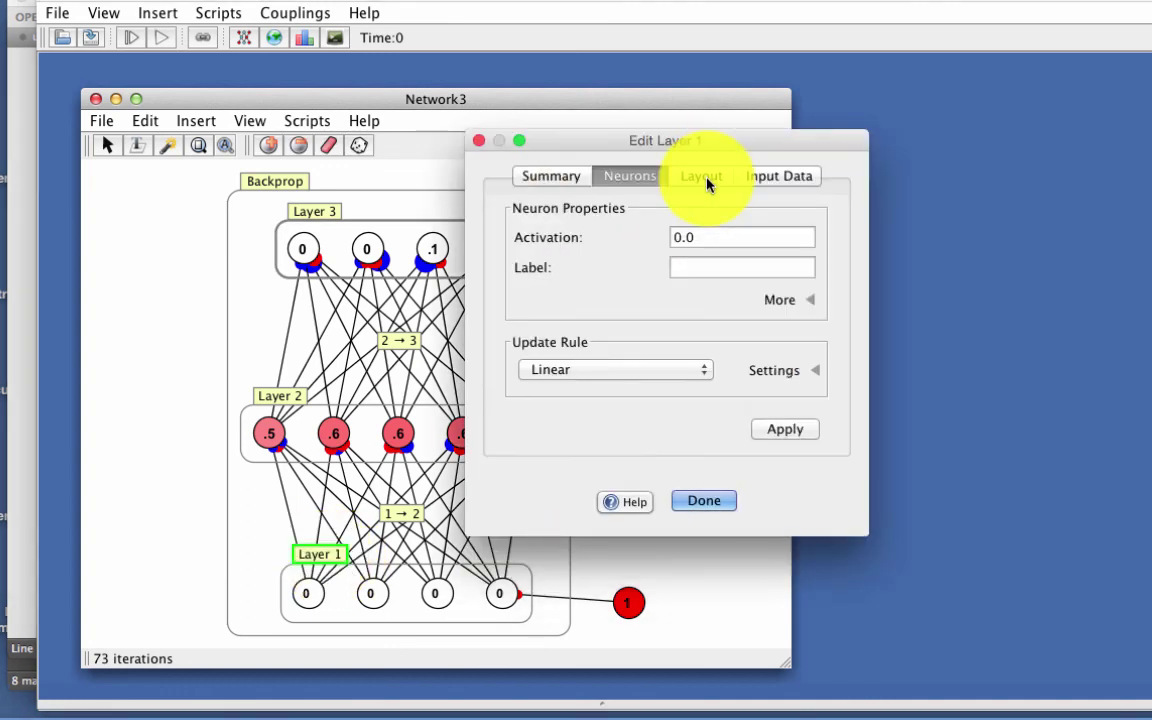
click(735, 495)
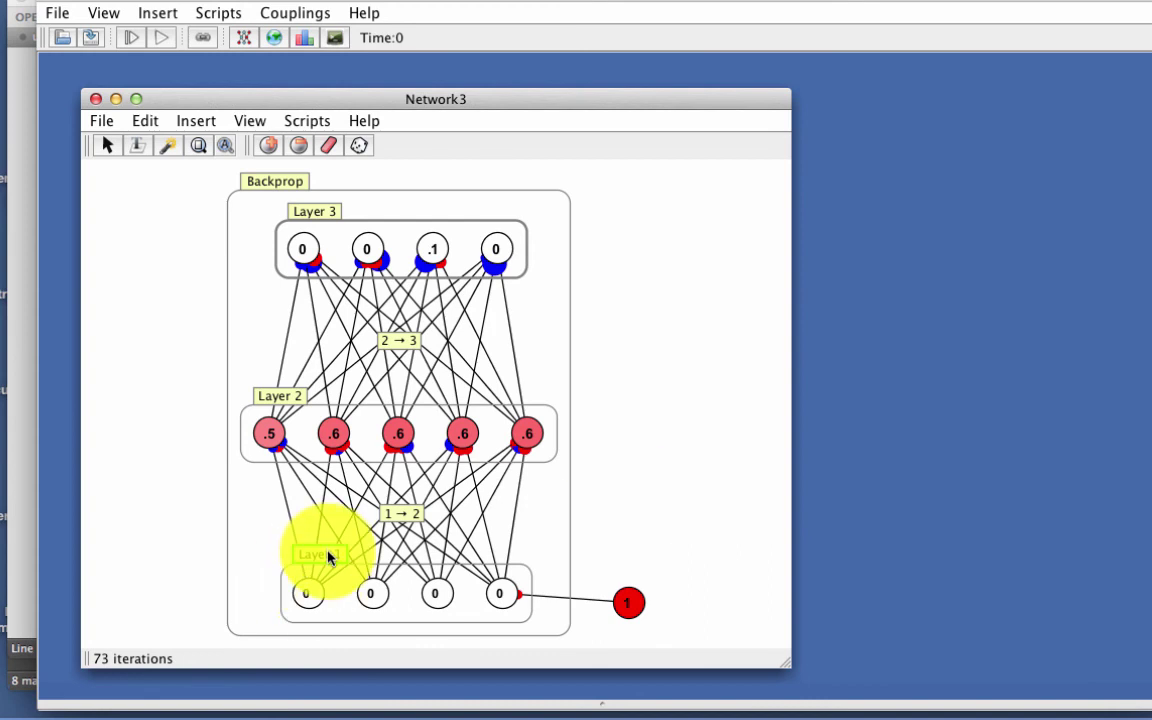
double_click(330, 556)
click(700, 172)
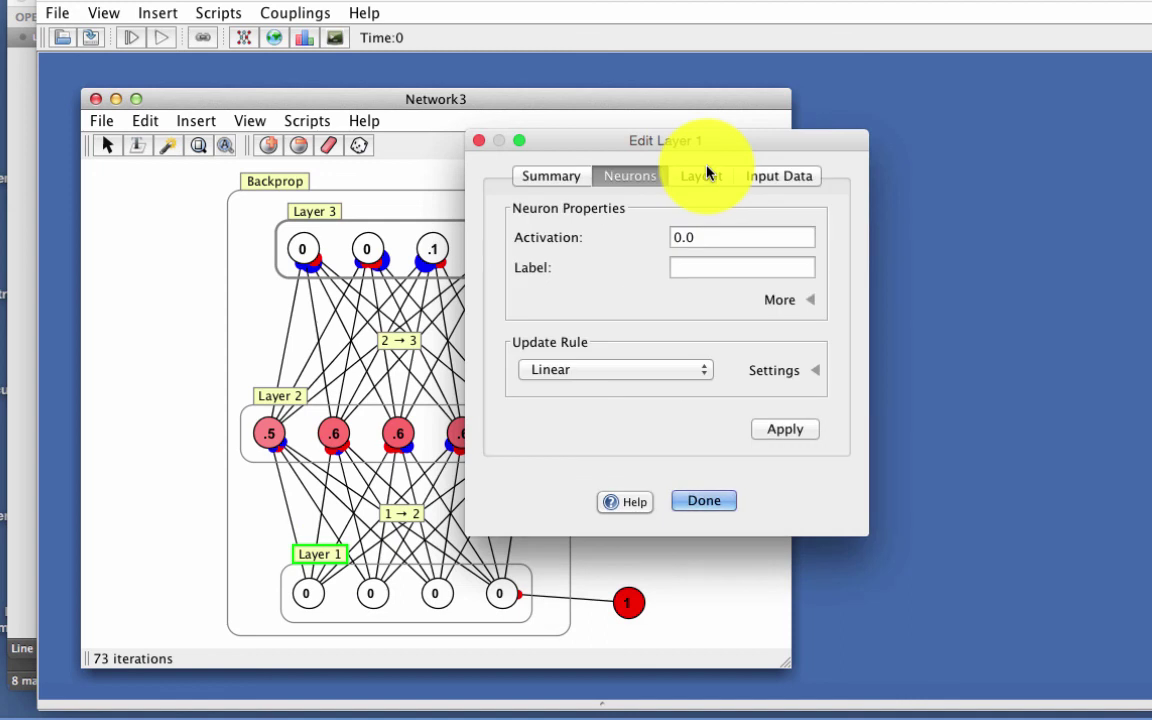
click(786, 308)
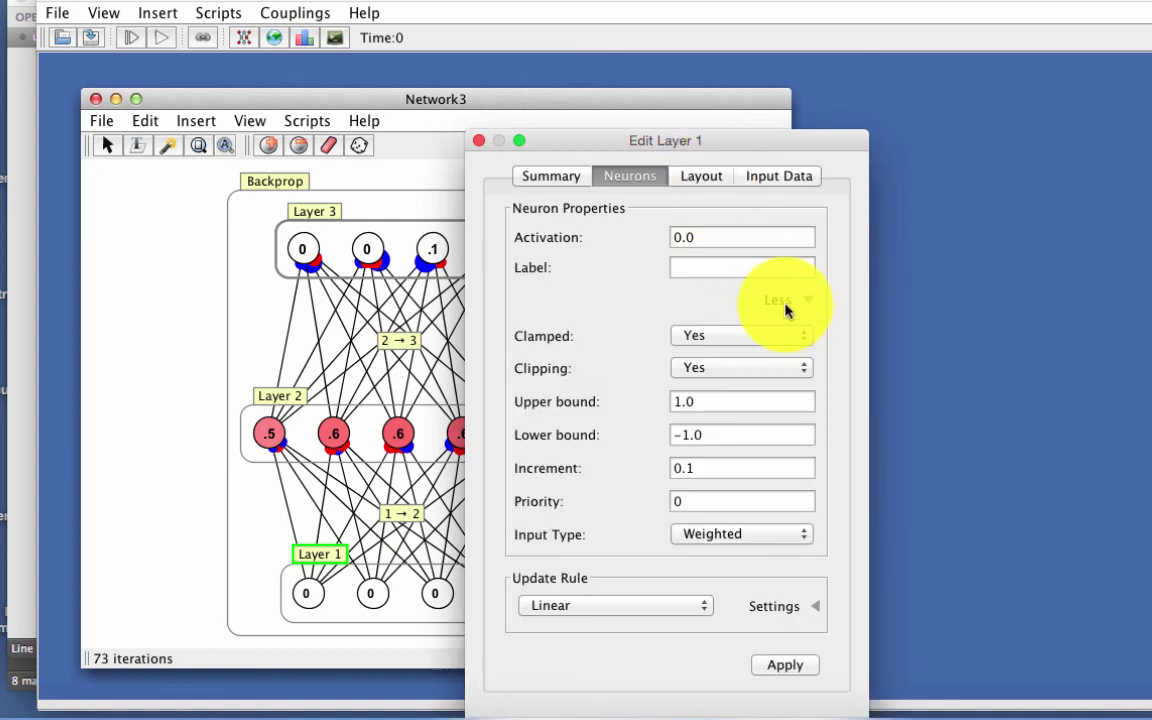
click(753, 338)
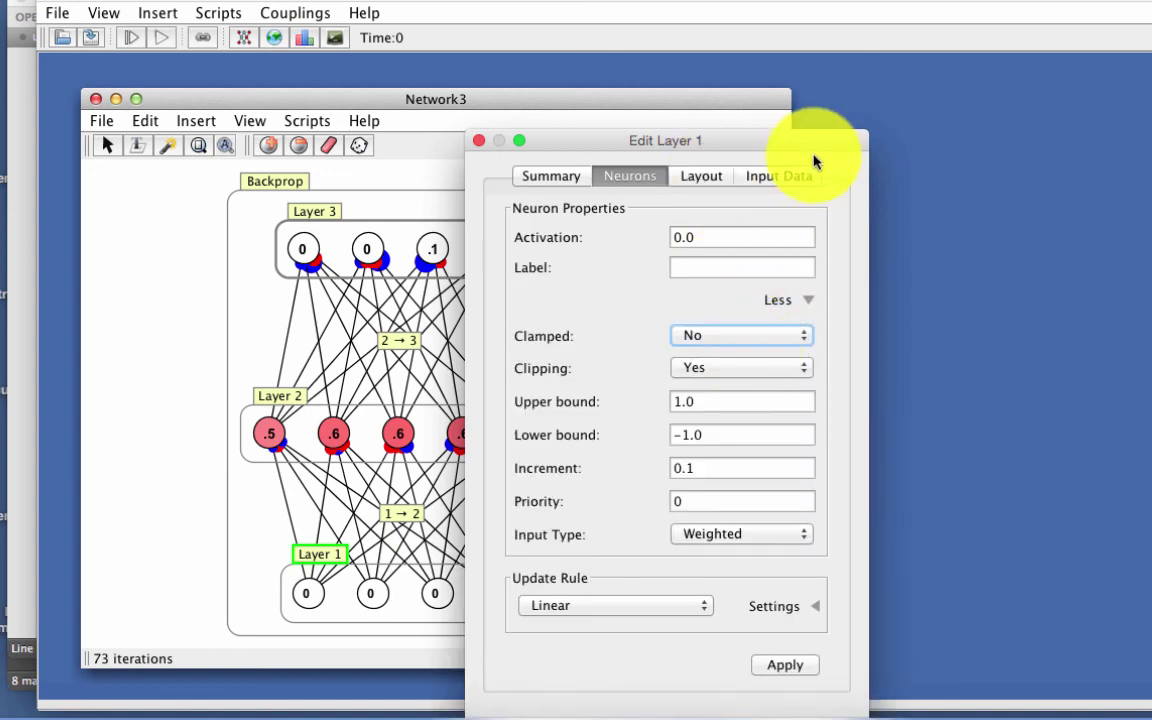
drag(814, 158, 823, 31)
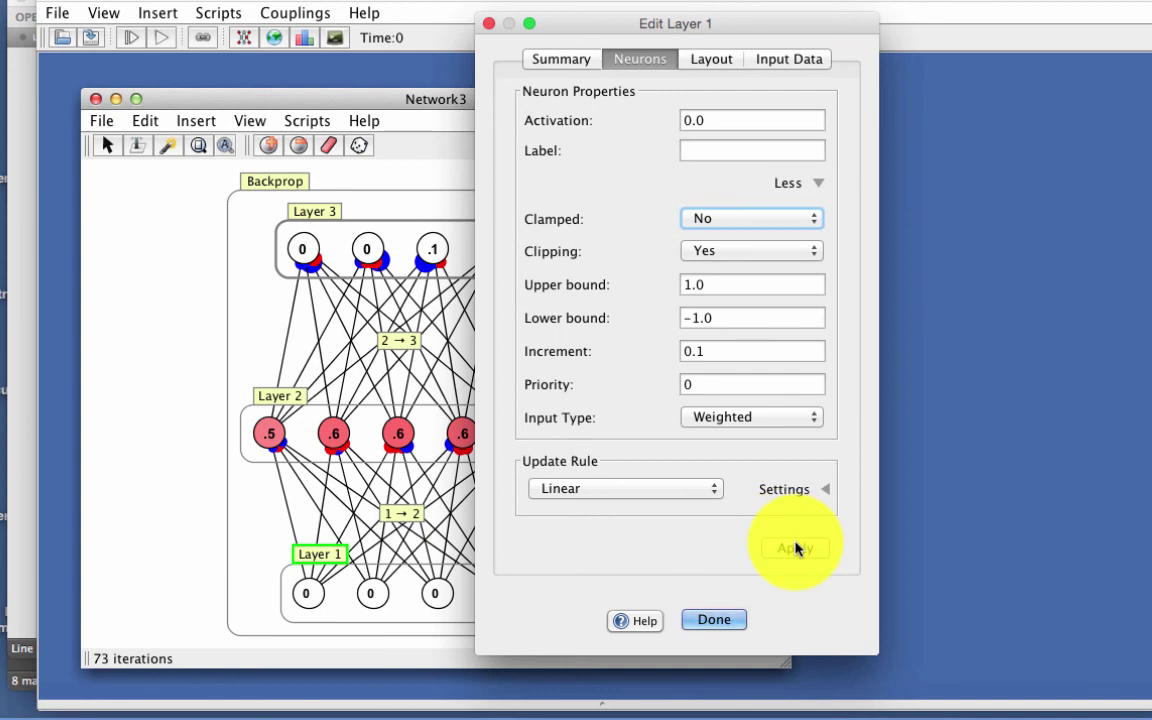
click(712, 621)
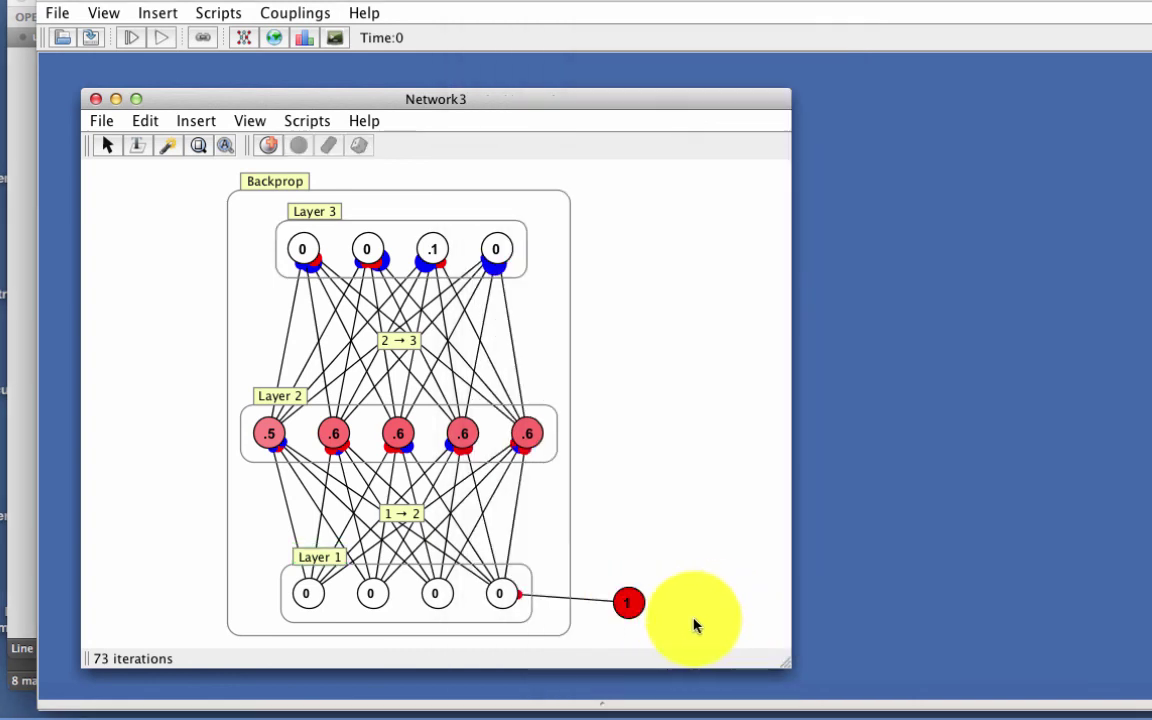